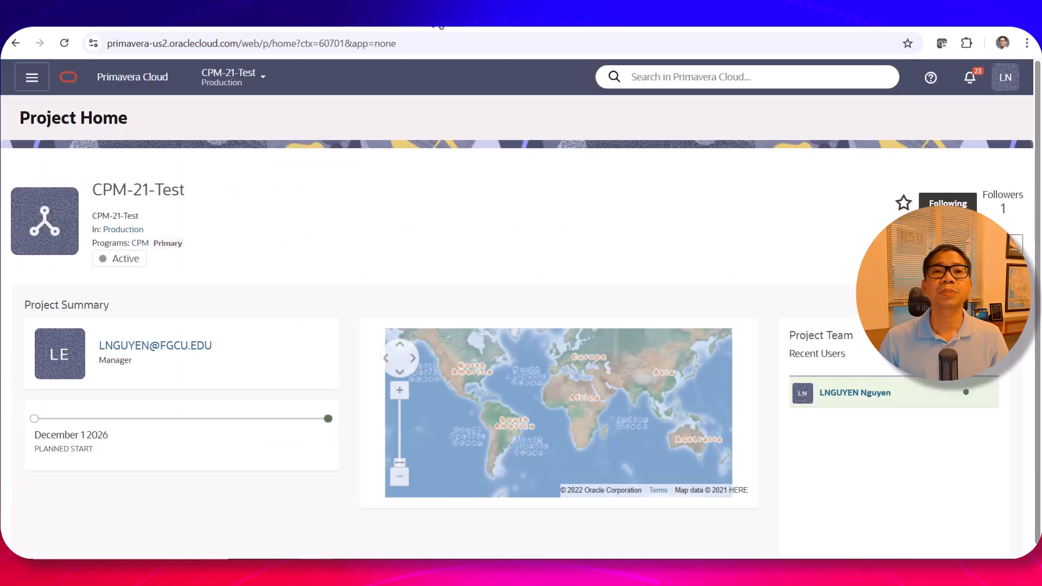
# Step: Switch to the worksheet PDF and read Problem 1's activity cost chart, assumptions and questions
pyautogui.click(713, 22)
pyautogui.scroll(-1, 436, 272)
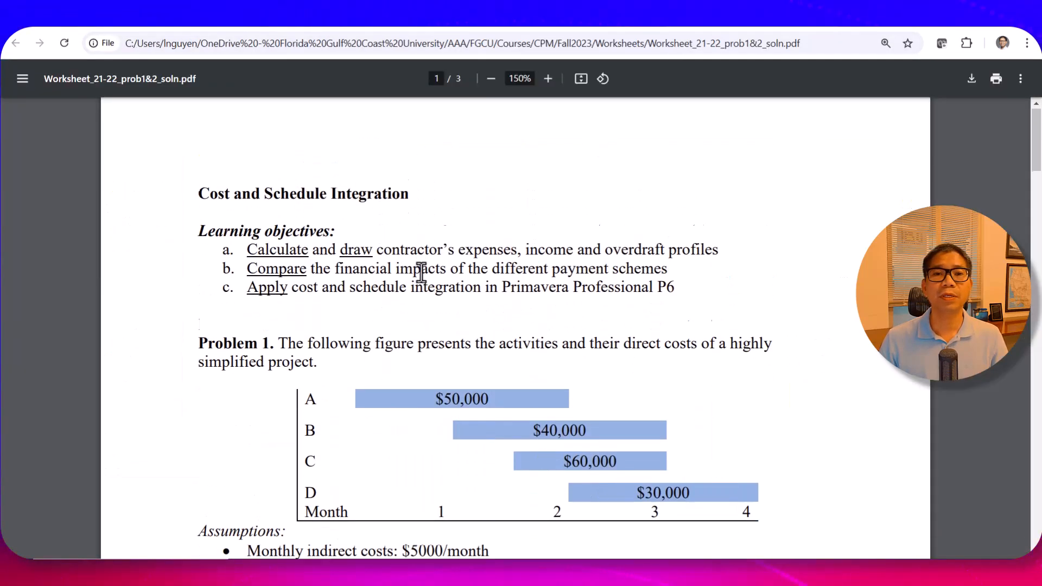
pyautogui.scroll(1, 486, 272)
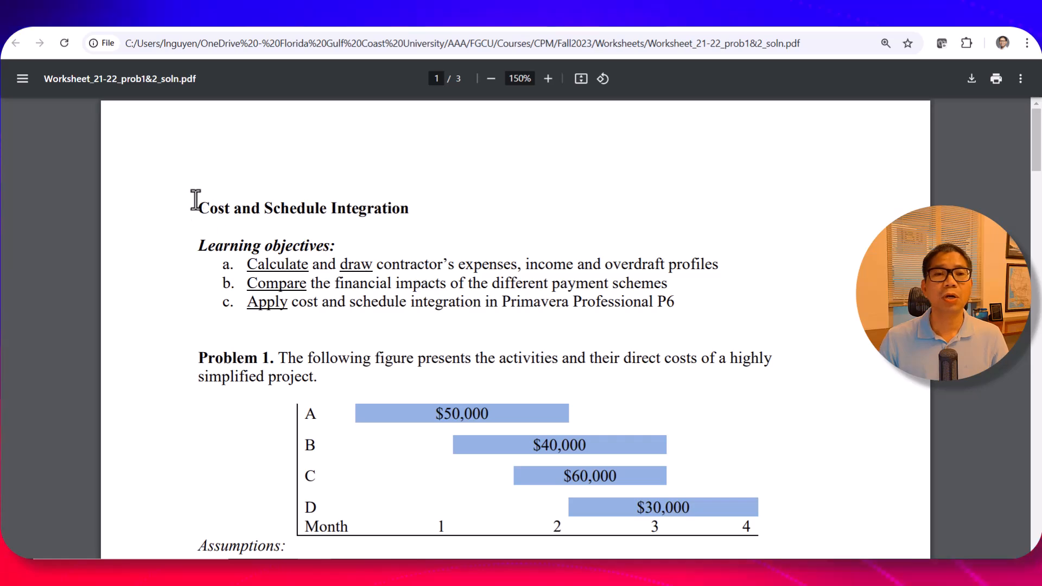
pyautogui.scroll(-4, 342, 275)
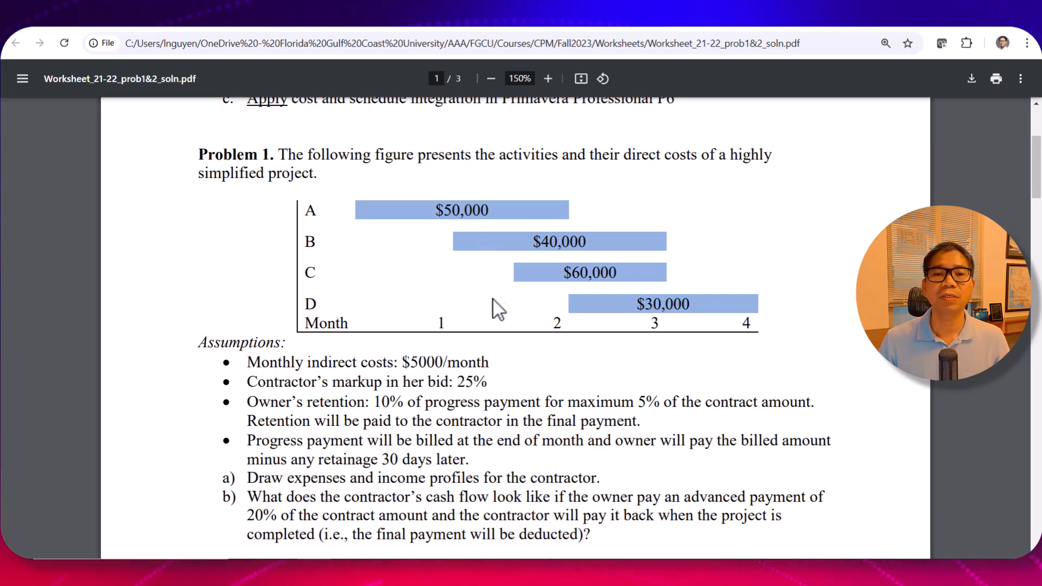
pyautogui.scroll(-1, 310, 301)
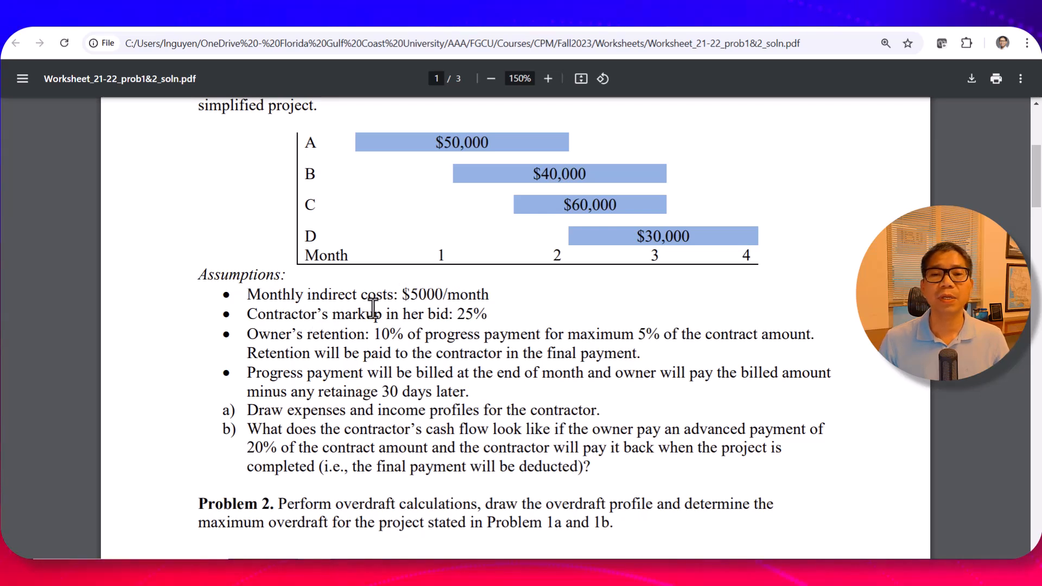
pyautogui.scroll(1, 411, 301)
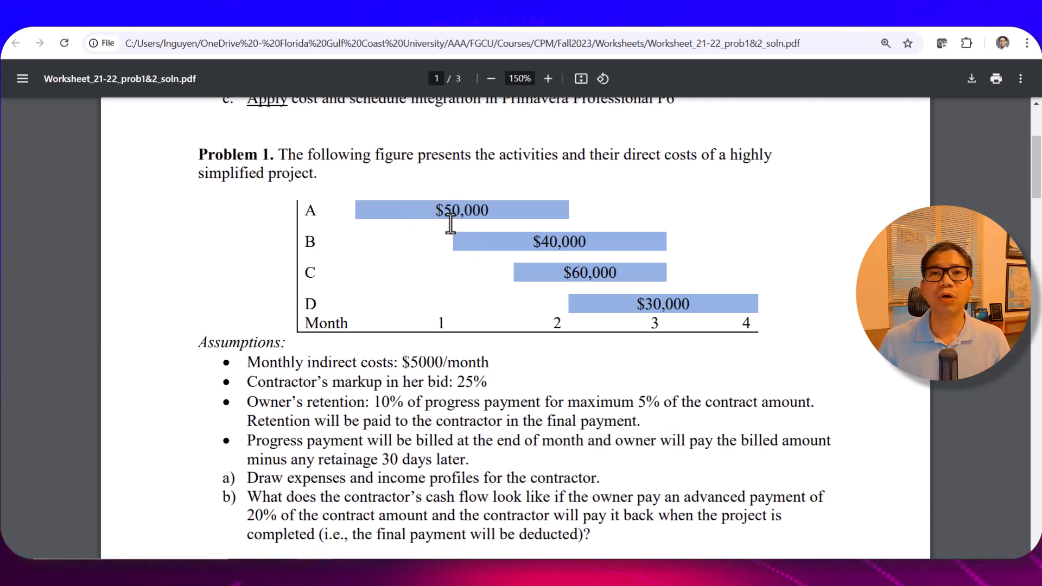
pyautogui.scroll(-10, 436, 271)
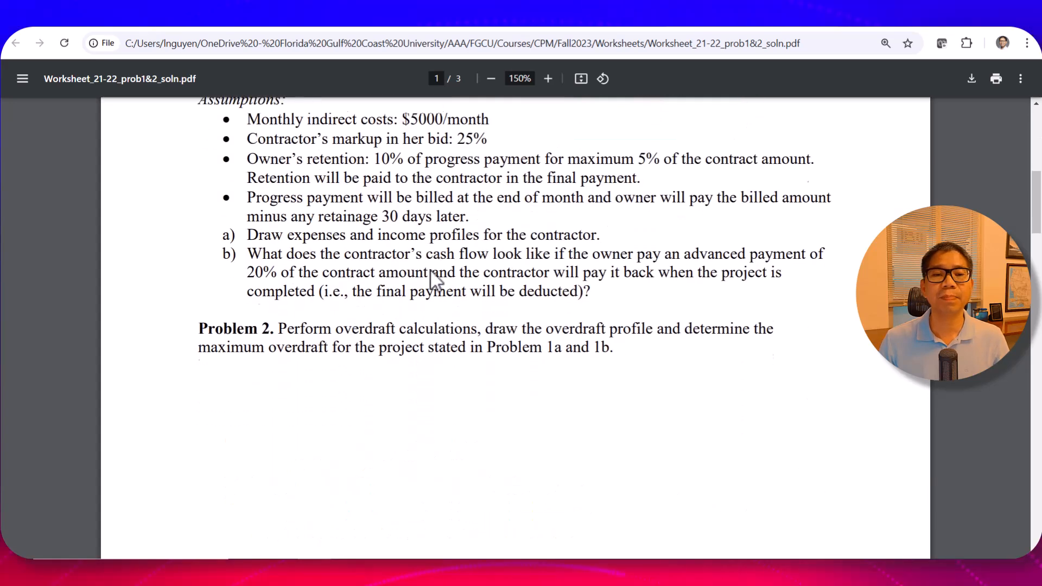
# Step: Review the handwritten solution for monthly costs, contract value, retention and owner payments on the worksheet's second page
pyautogui.scroll(-10, 429, 269)
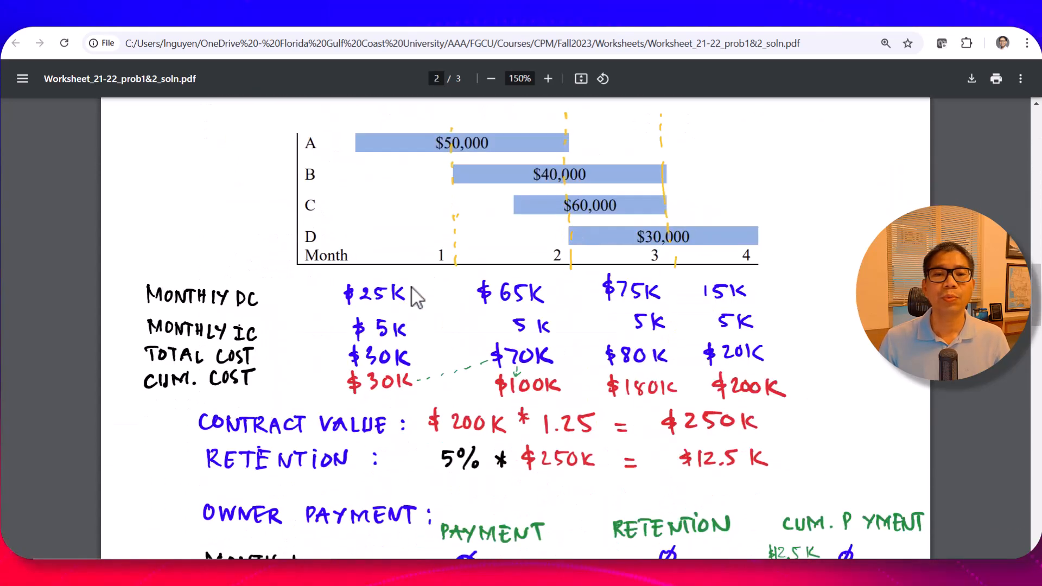
pyautogui.scroll(-1, 651, 391)
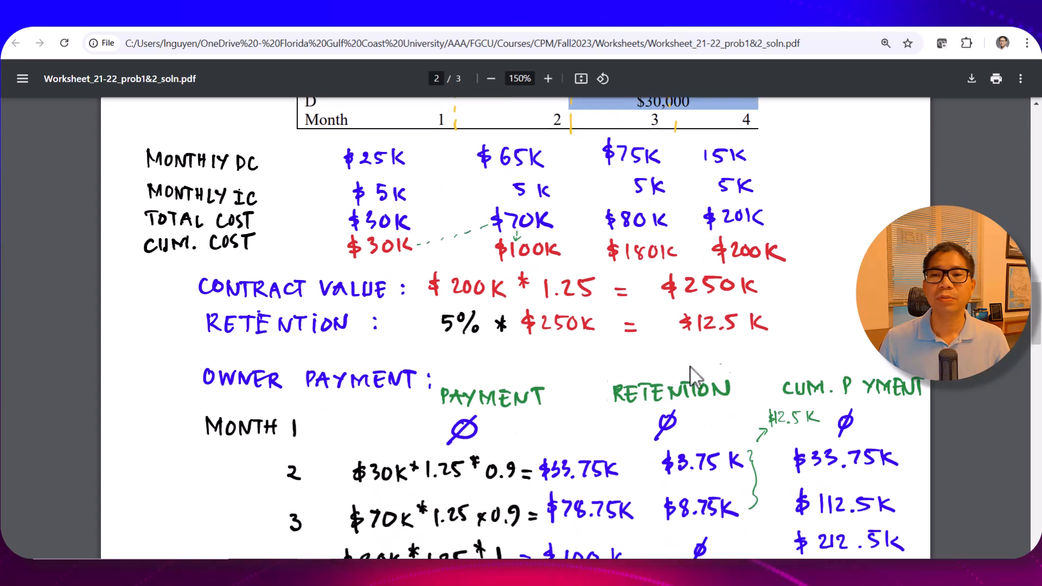
pyautogui.scroll(-2, 746, 359)
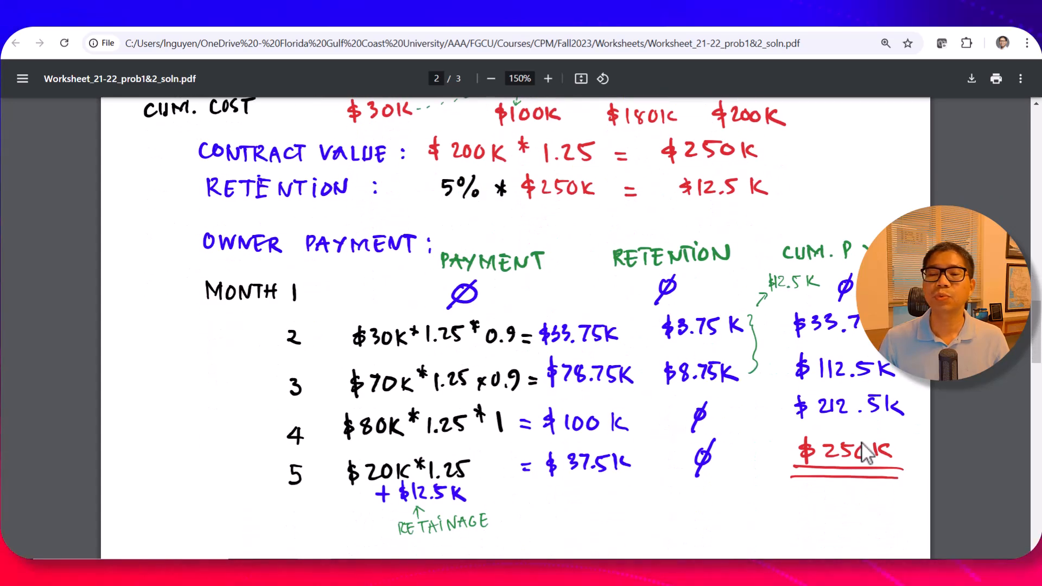
pyautogui.scroll(2, 726, 413)
pyautogui.scroll(1, 724, 409)
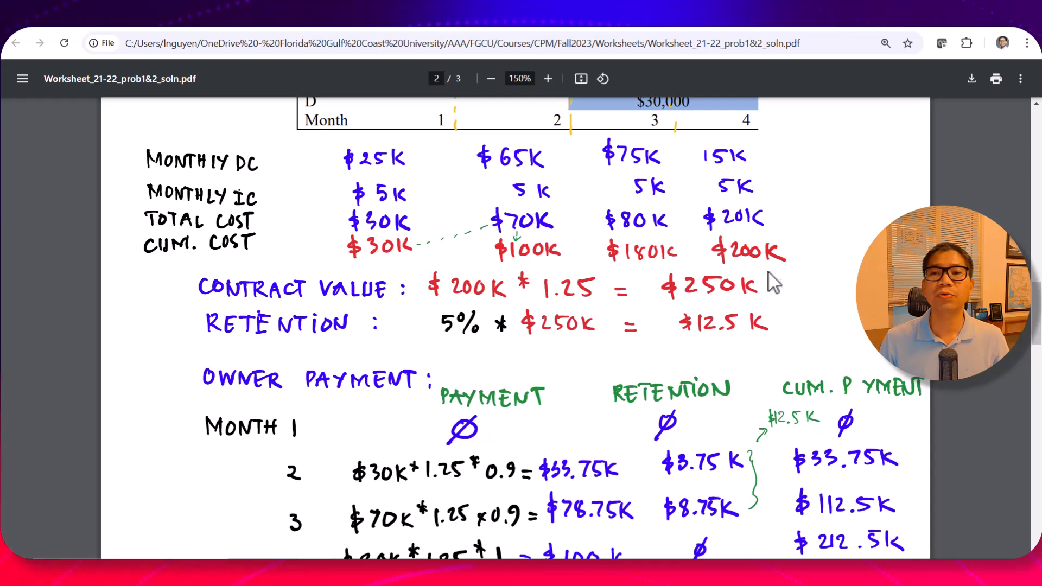
# Step: Examine the hand-drawn graph of the contractor's expenses and owner's payments on the worksheet's third page
pyautogui.scroll(-10, 727, 402)
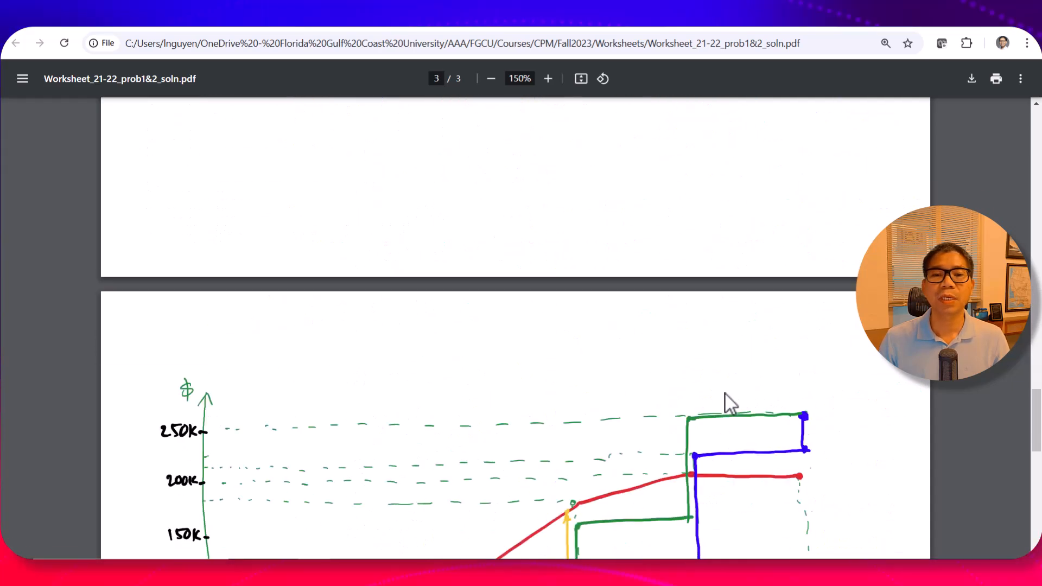
pyautogui.scroll(-4, 727, 403)
pyautogui.scroll(2, 727, 402)
pyautogui.scroll(1, 726, 394)
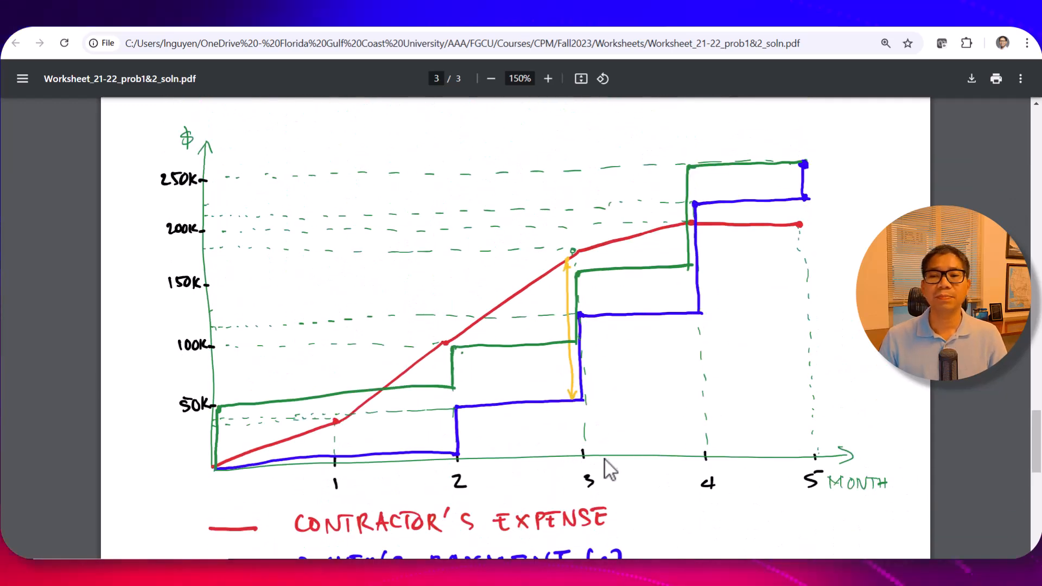
pyautogui.scroll(1, 472, 484)
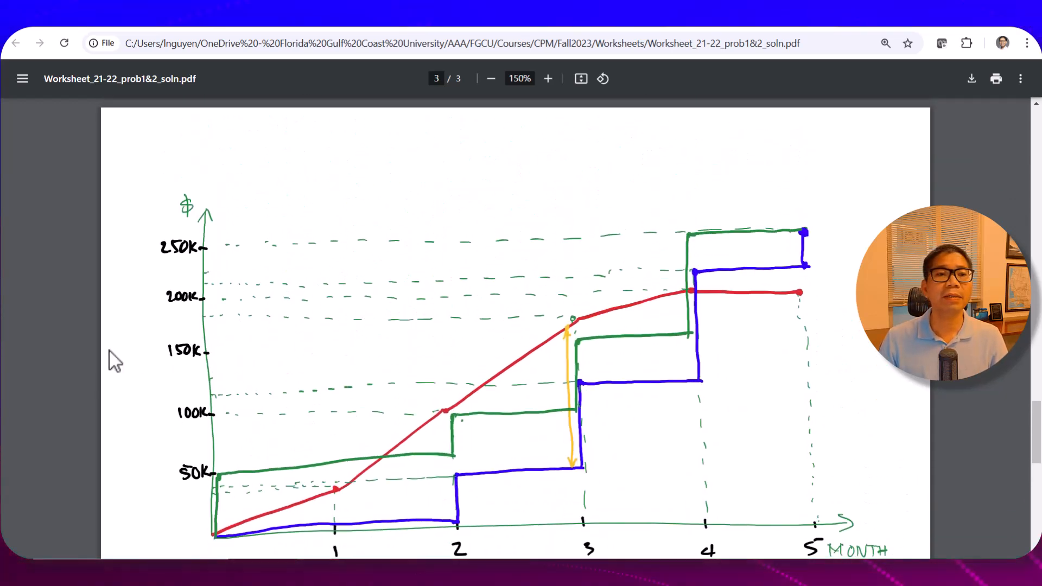
pyautogui.scroll(-1, 463, 353)
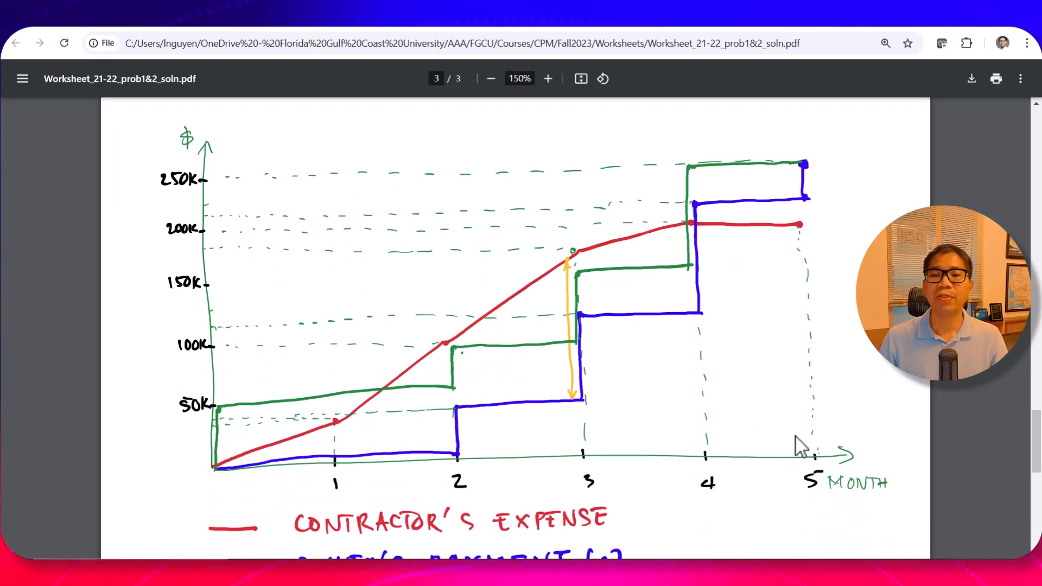
pyautogui.scroll(1, 793, 436)
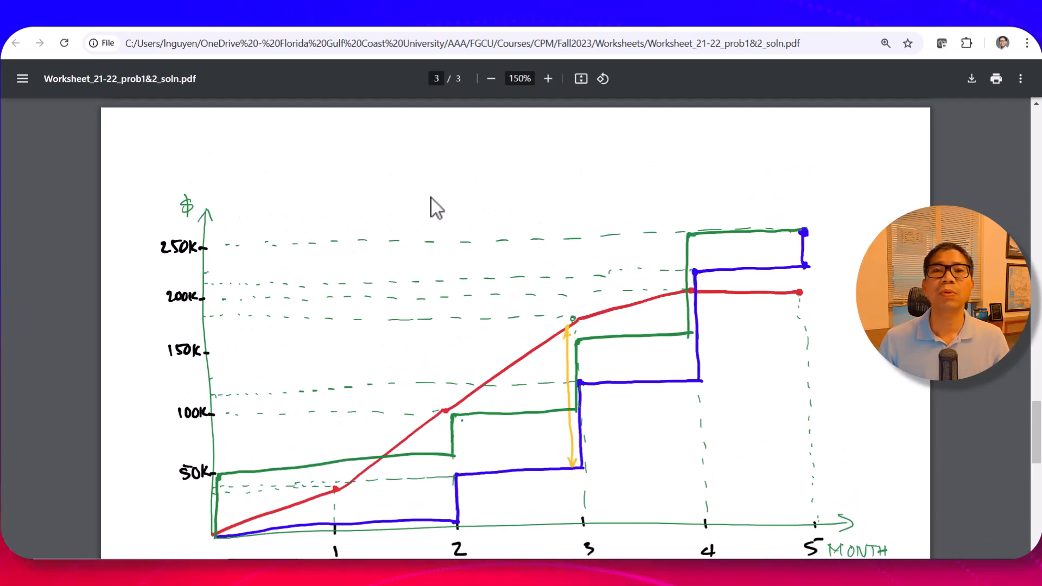
# Step: Switch back to Primavera Cloud and open the schedule activities of the CPM-21-Test project
pyautogui.click(413, 15)
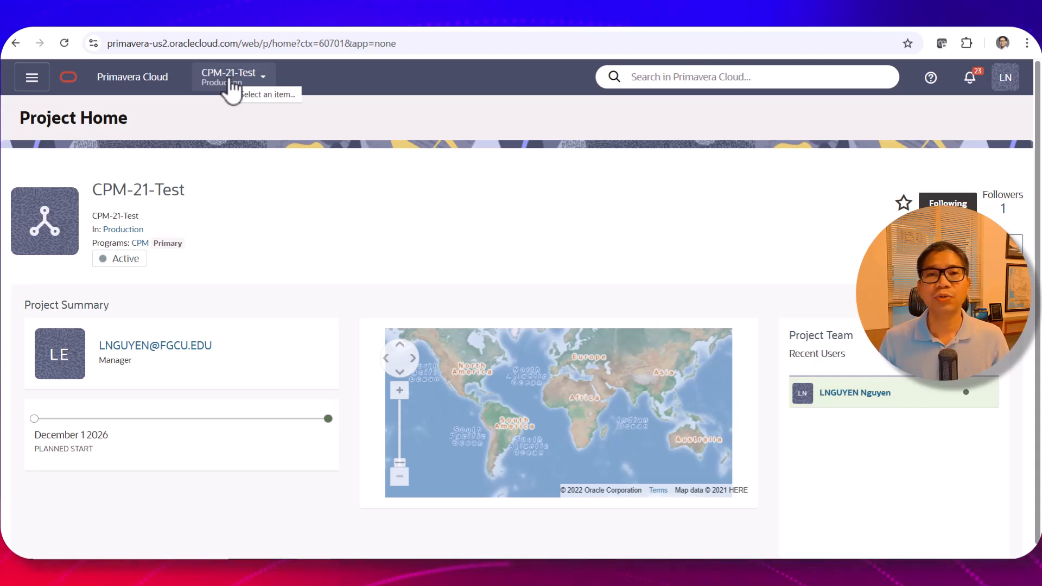
pyautogui.click(32, 78)
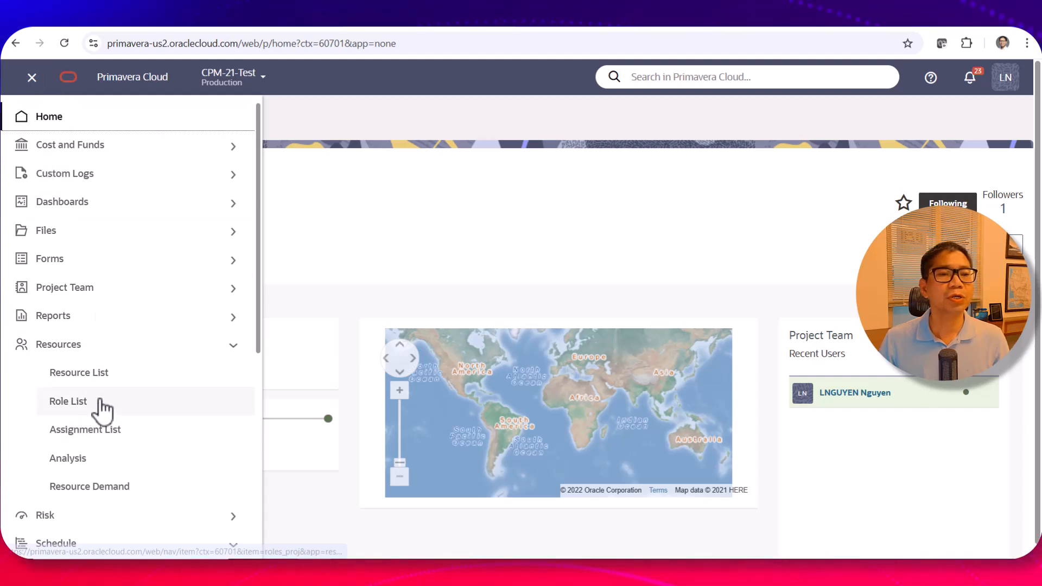
pyautogui.scroll(-3, 103, 406)
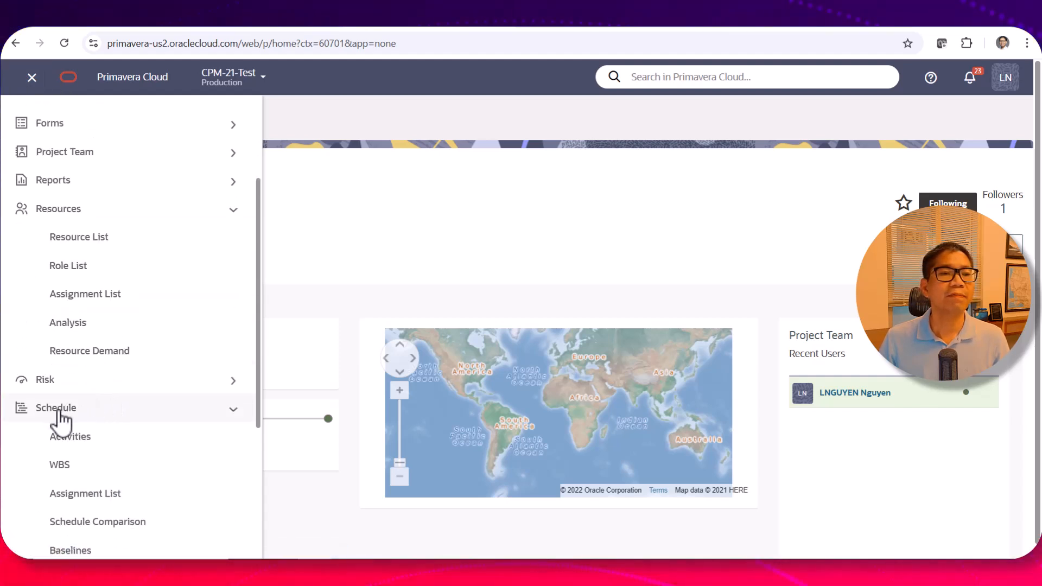
pyautogui.click(79, 418)
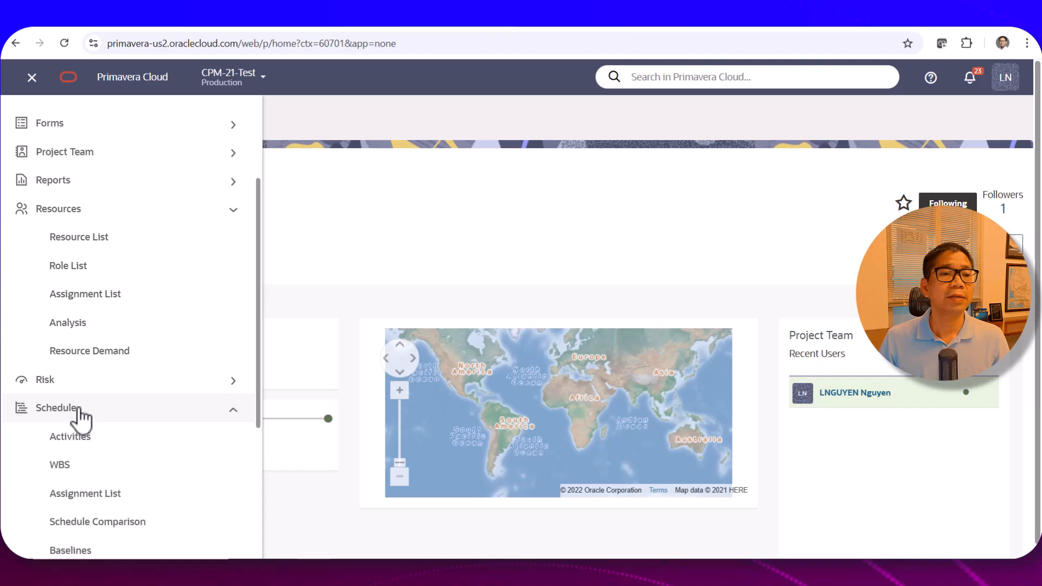
pyautogui.click(192, 434)
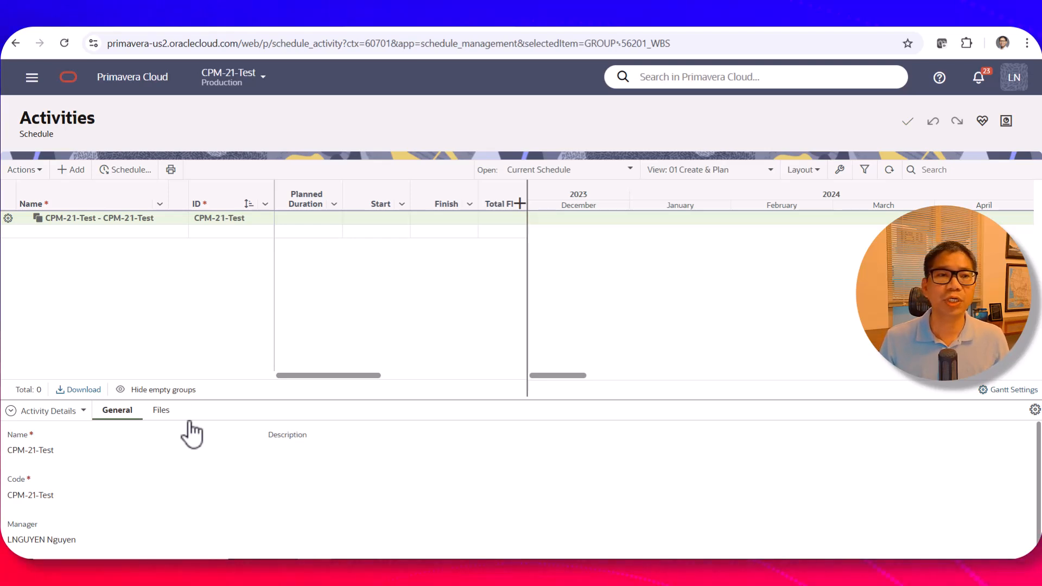
# Step: Check the bar chart of activities A to D and their direct costs in the worksheet PDF
pyautogui.click(716, 21)
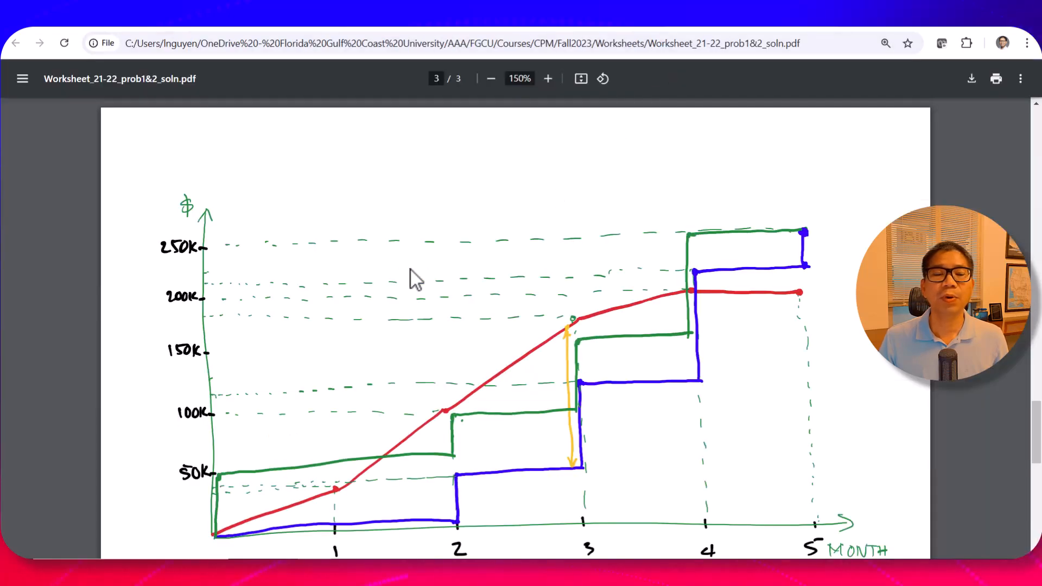
pyautogui.scroll(9, 415, 266)
pyautogui.scroll(15, 404, 263)
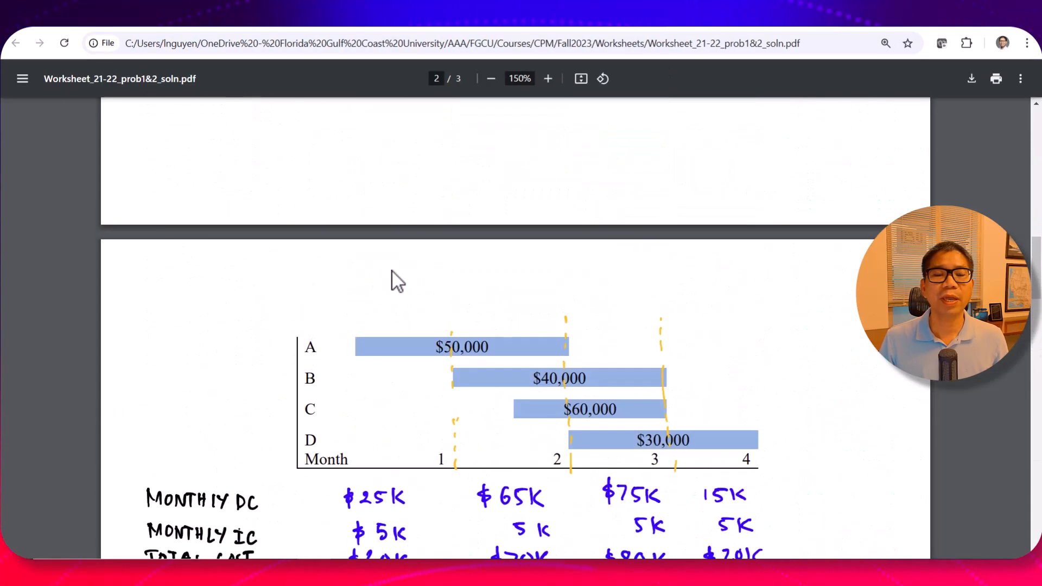
pyautogui.scroll(-7, 382, 275)
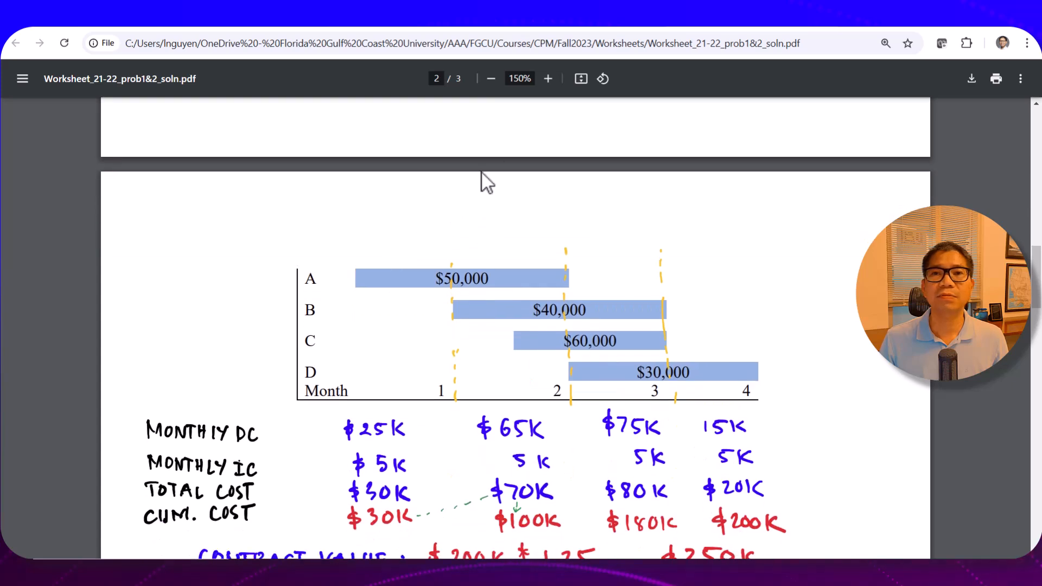
# Step: Return to Primavera Cloud and add a new activity under the CPM-21-Test project
pyautogui.click(408, 26)
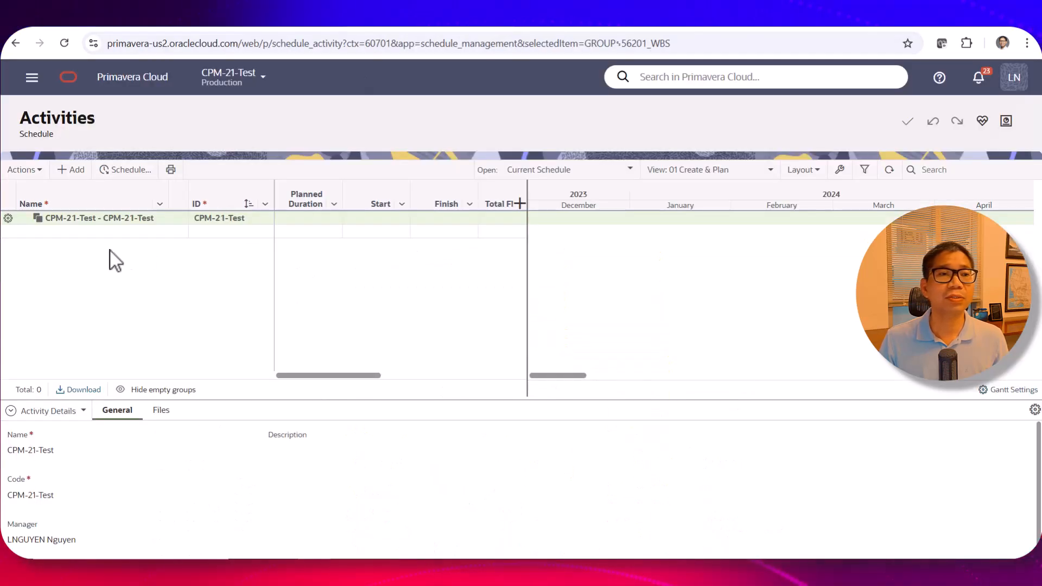
pyautogui.click(69, 232)
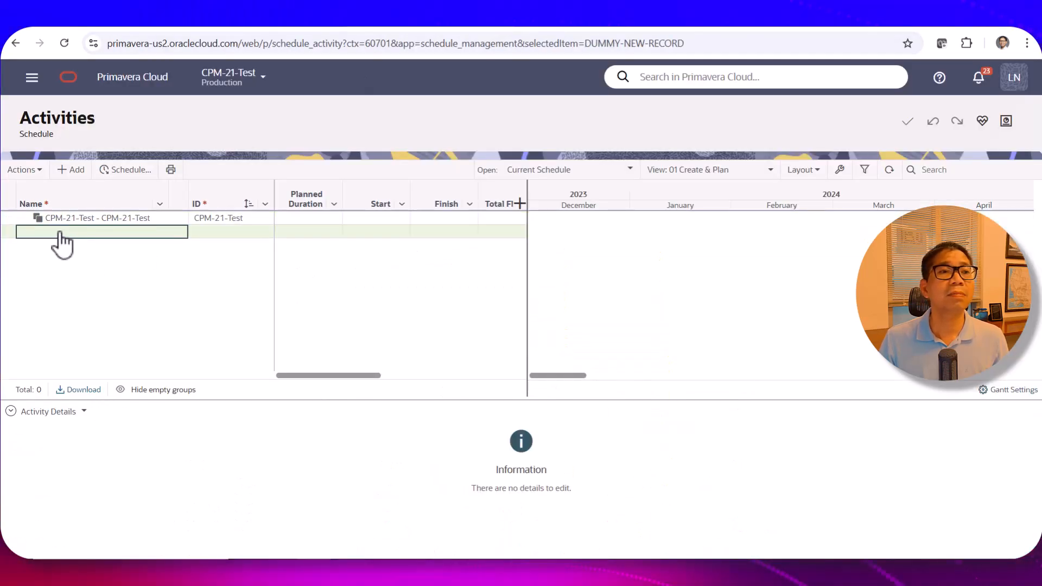
pyautogui.click(64, 172)
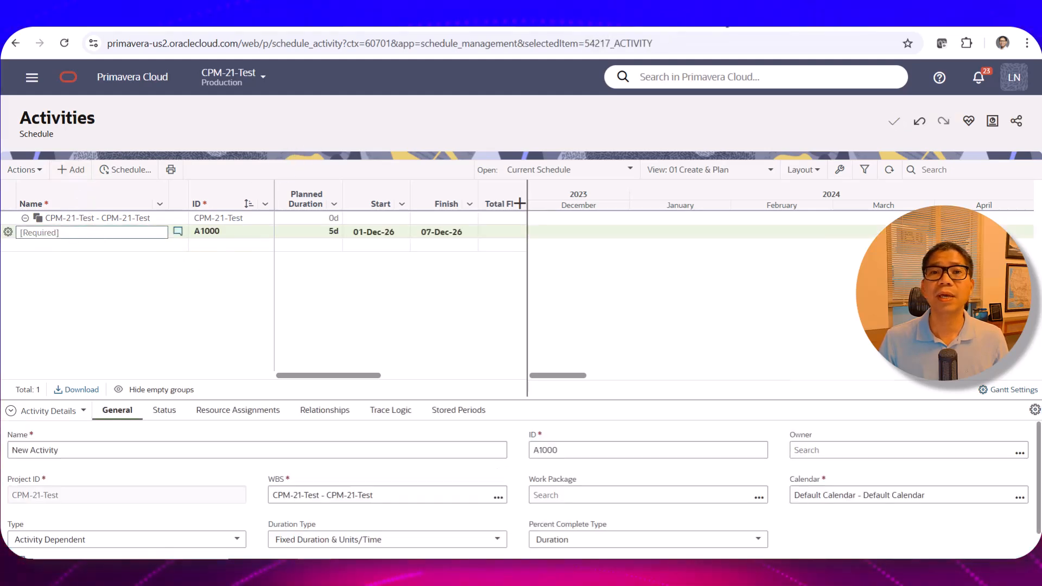
pyautogui.click(596, 23)
pyautogui.click(575, 25)
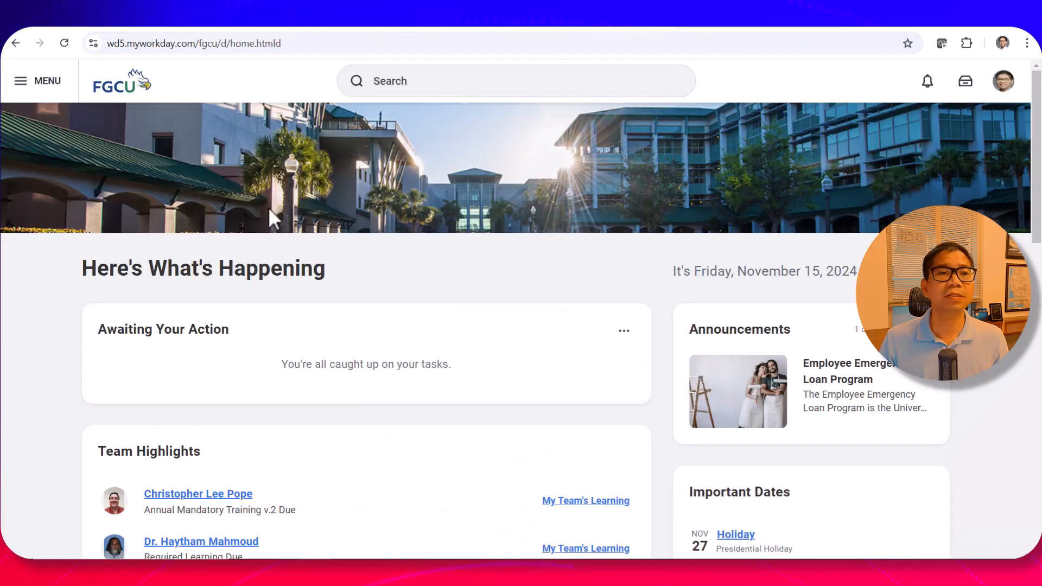
pyautogui.click(442, 28)
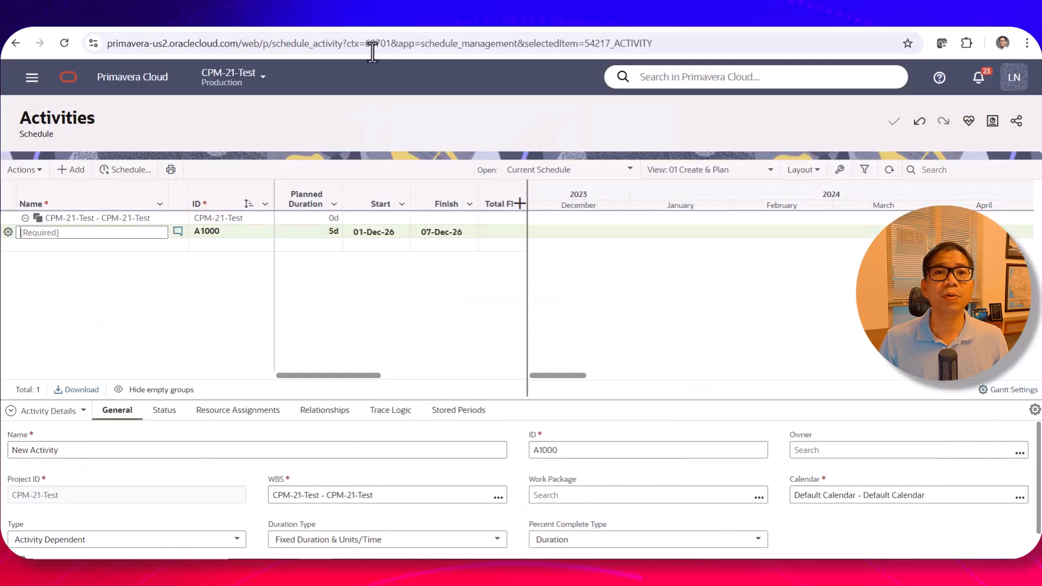
# Step: Name the new activity A and add three more activities named B, C and D
pyautogui.write('A')
pyautogui.click(95, 247)
pyautogui.write('B')
pyautogui.press('Return')
pyautogui.write('C')
pyautogui.press('Return')
pyautogui.write('D')
pyautogui.click(142, 232)
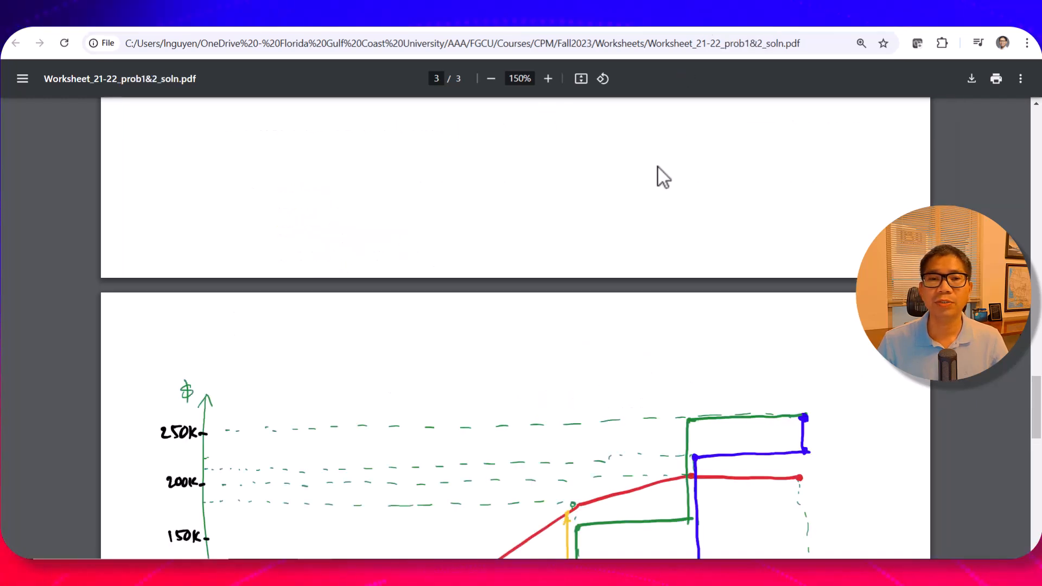
# Step: Look over the cash flow graph on the last page of the worksheet PDF
pyautogui.scroll(-5, 596, 337)
pyautogui.scroll(1, 593, 342)
pyautogui.scroll(-2, 593, 344)
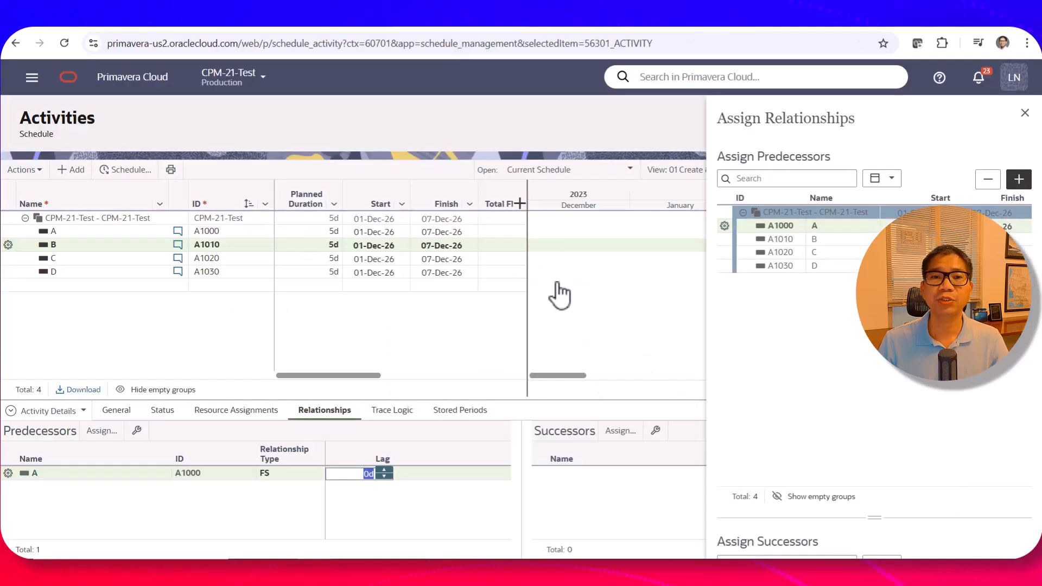
# Step: Close the relationship assignment for activity B and open the user preferences
pyautogui.click(1024, 113)
pyautogui.click(983, 83)
pyautogui.click(1013, 81)
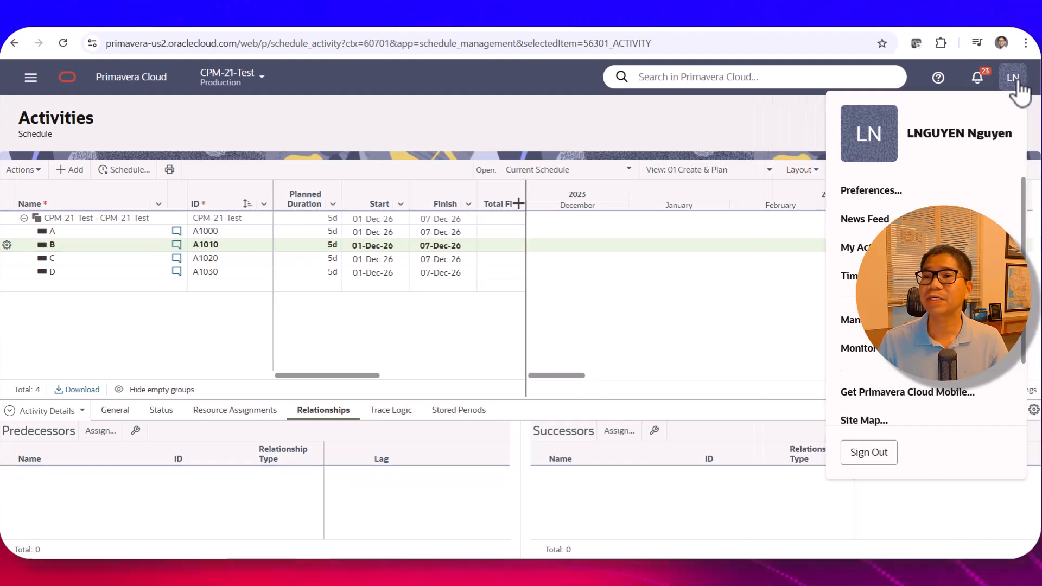
pyautogui.click(870, 190)
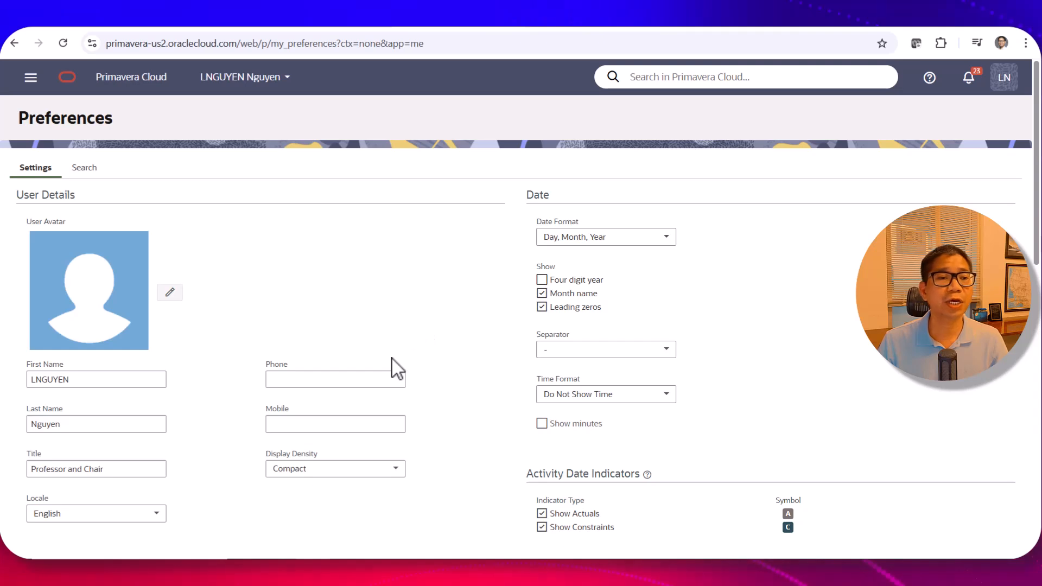
# Step: Set both the display units and the display durations to Month in the time unit preferences and save them
pyautogui.scroll(-5, 392, 359)
pyautogui.click(646, 349)
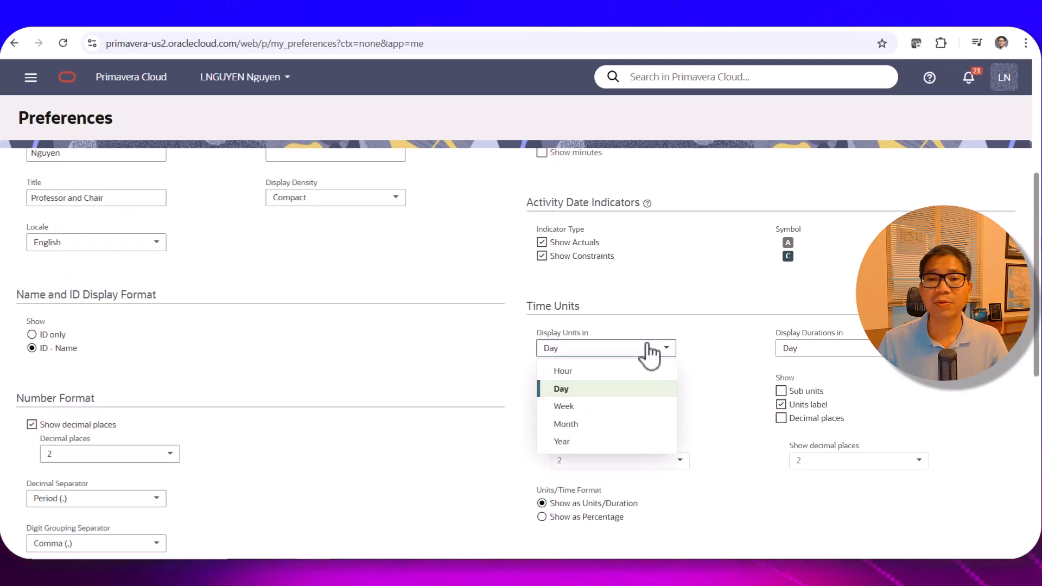
pyautogui.click(578, 426)
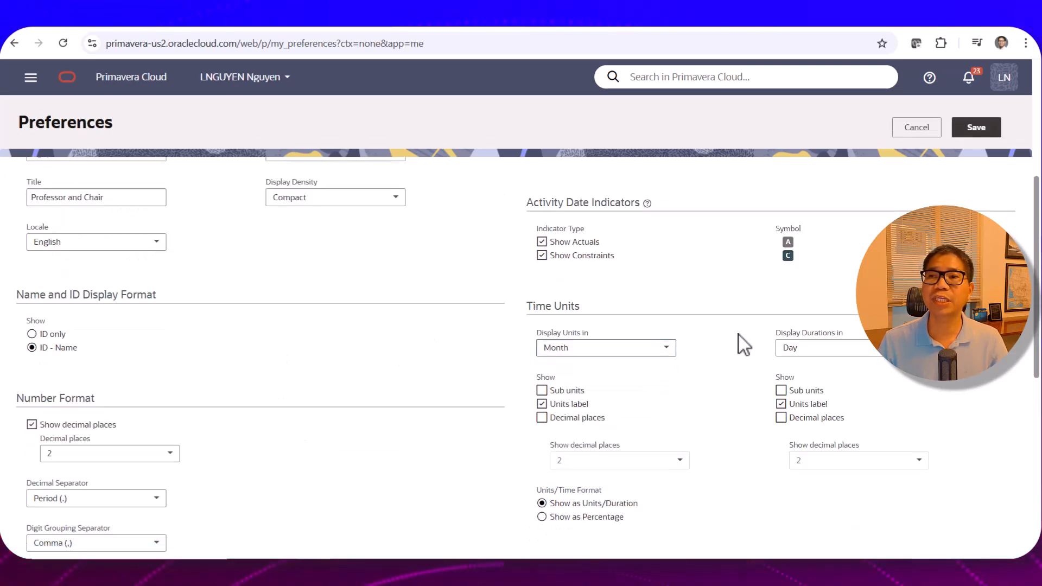
pyautogui.click(886, 353)
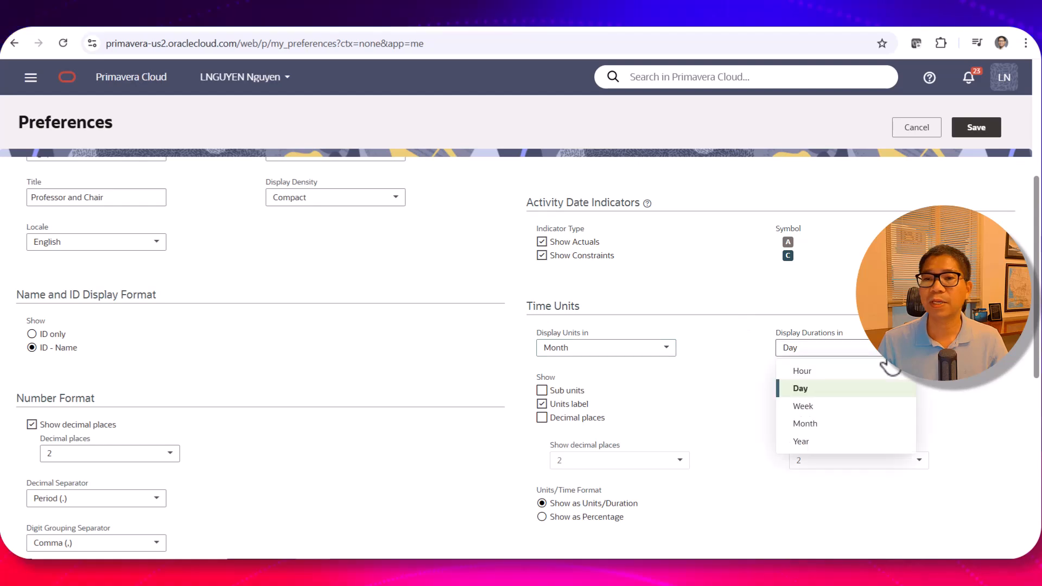
pyautogui.click(814, 423)
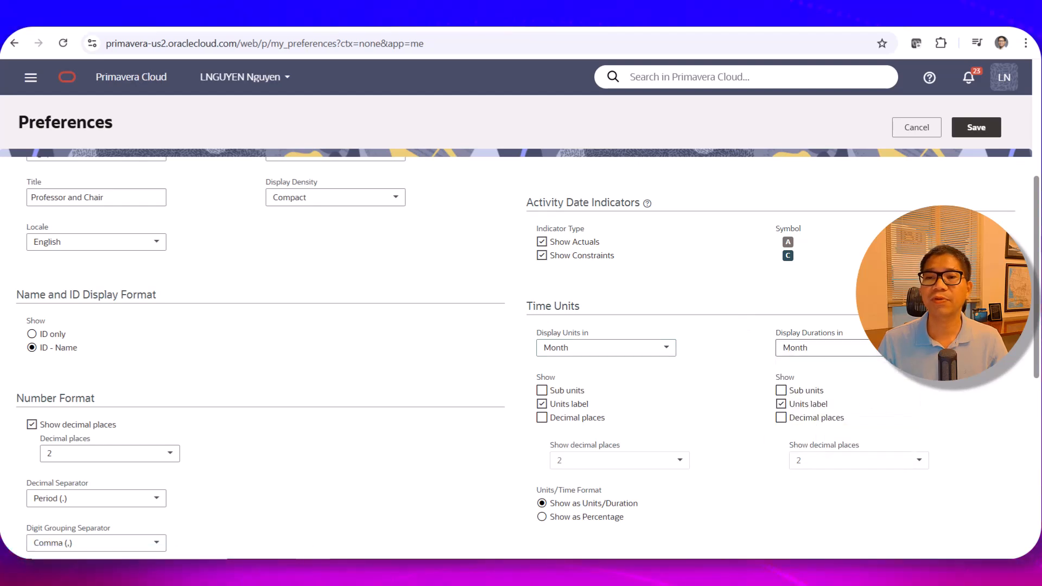
pyautogui.scroll(5, 970, 138)
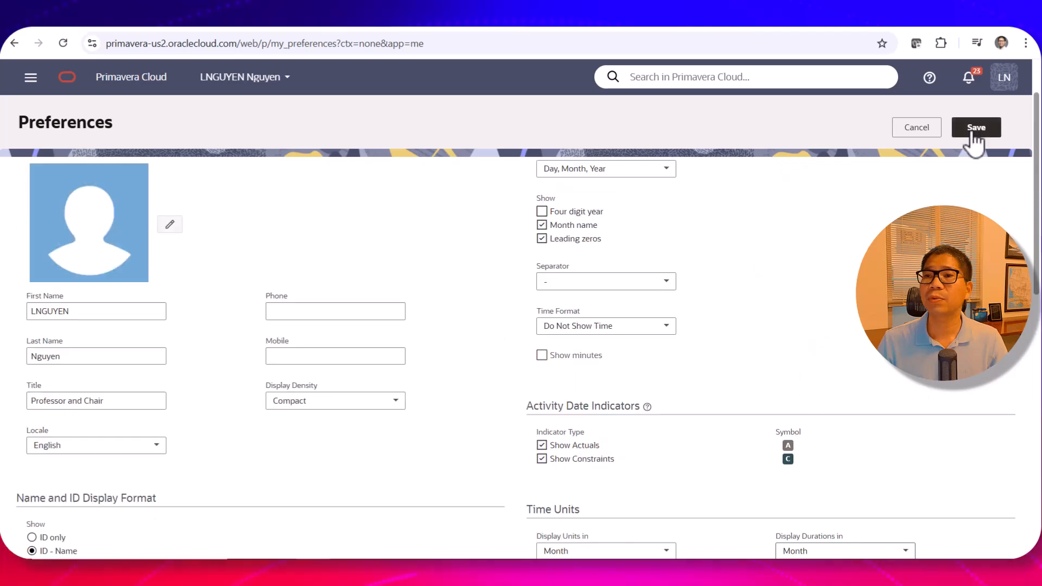
pyautogui.click(974, 128)
# Step: Leave the preferences and open the schedule activities of the CPM-21-Test project
pyautogui.click(31, 77)
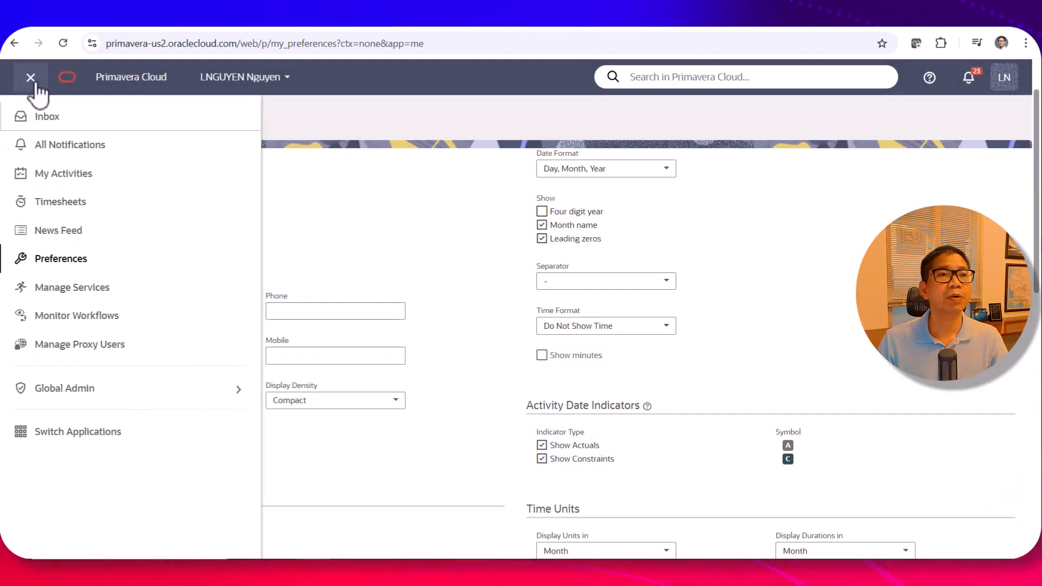
pyautogui.click(87, 259)
pyautogui.click(101, 79)
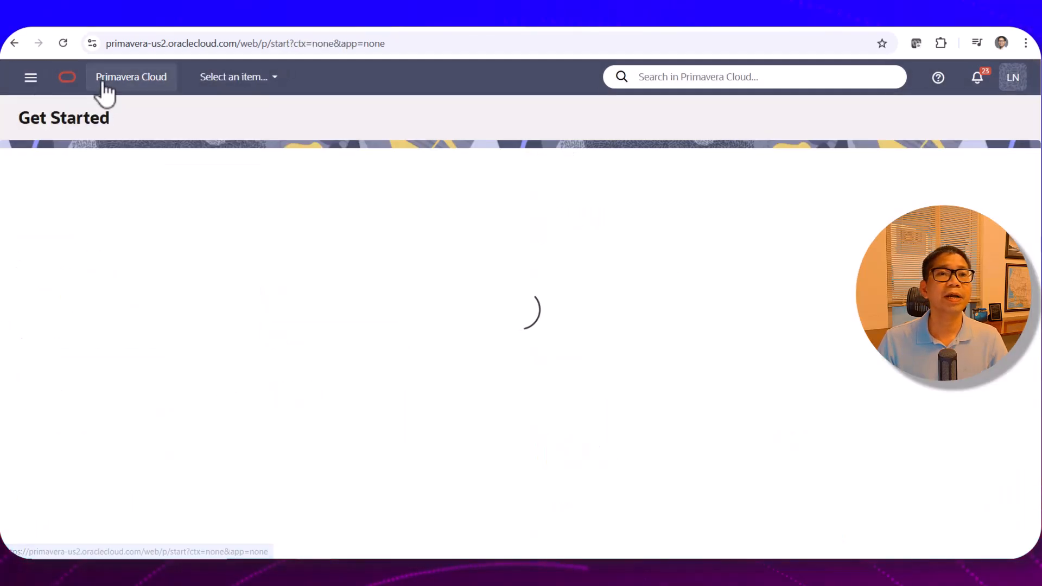
pyautogui.click(260, 82)
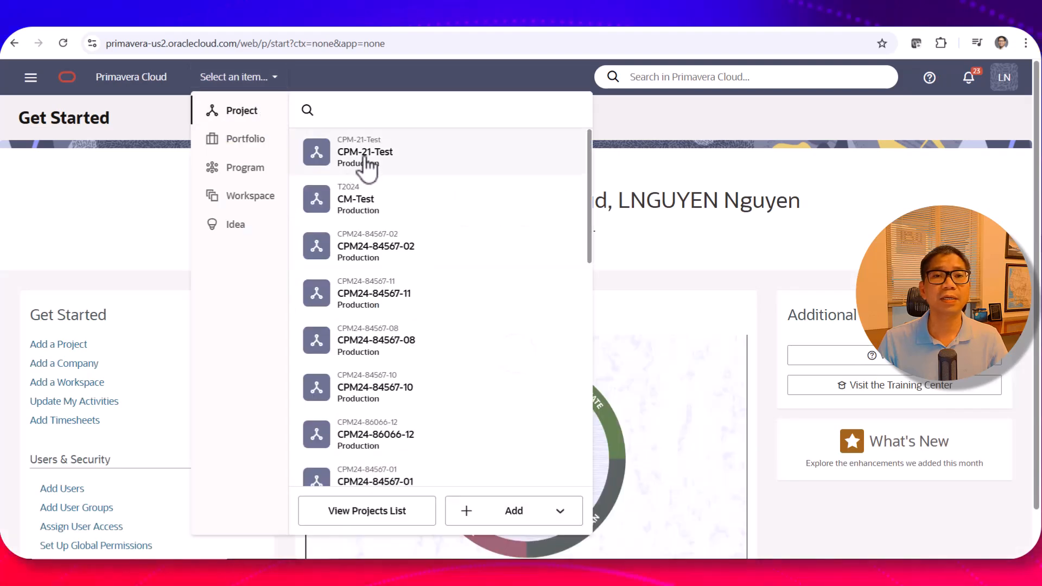
pyautogui.click(365, 164)
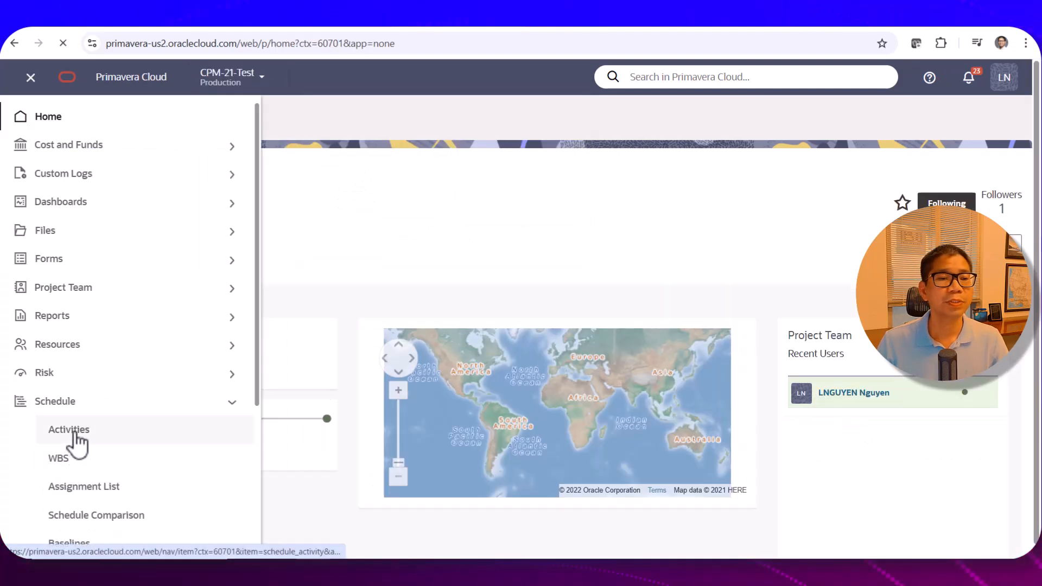
pyautogui.click(75, 434)
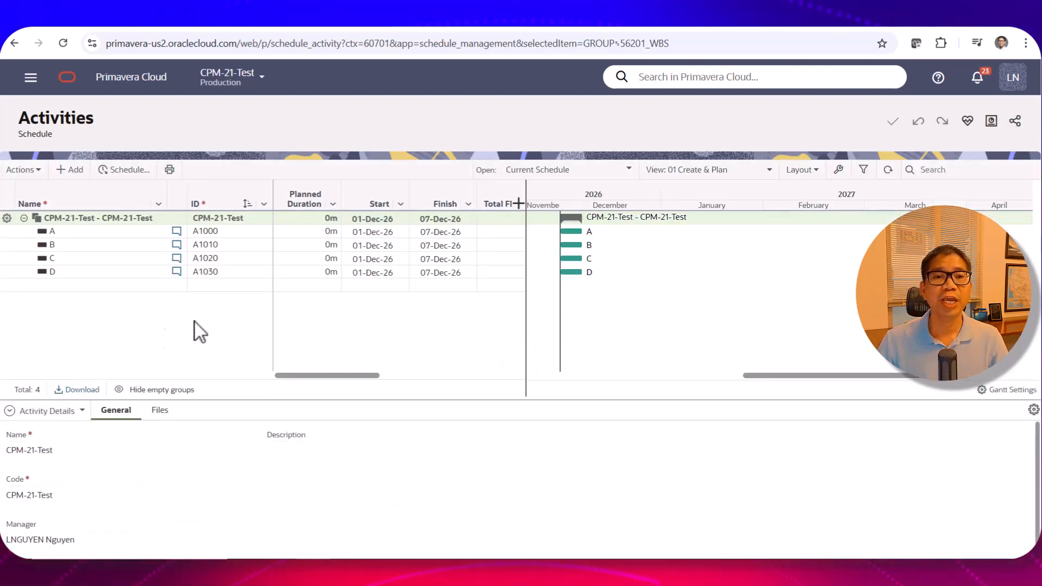
# Step: Enter the planned durations from the worksheet: 2 months for activities A, B and D, and 1.5 months for C
pyautogui.click(311, 218)
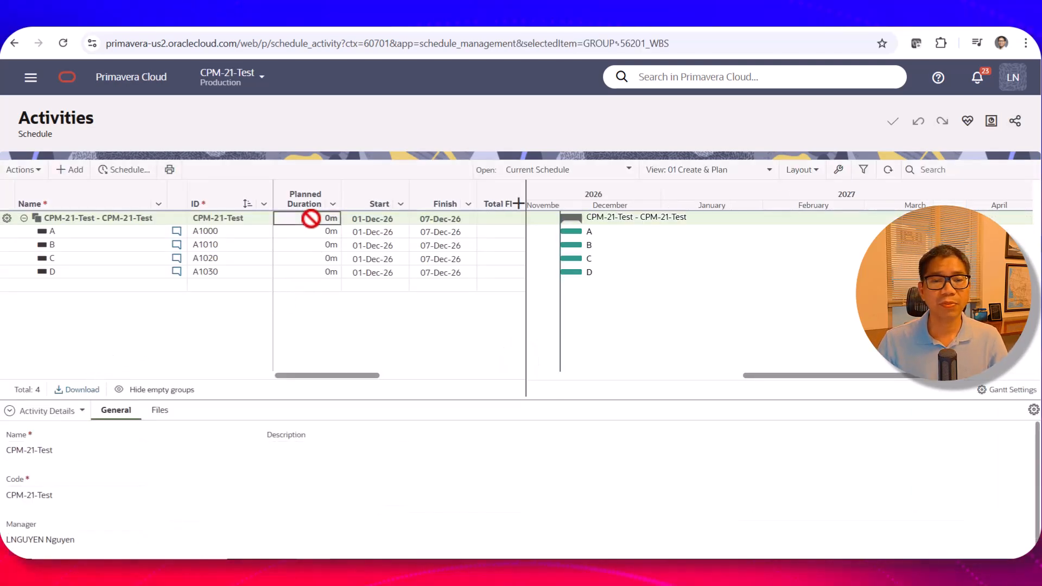
pyautogui.click(654, 21)
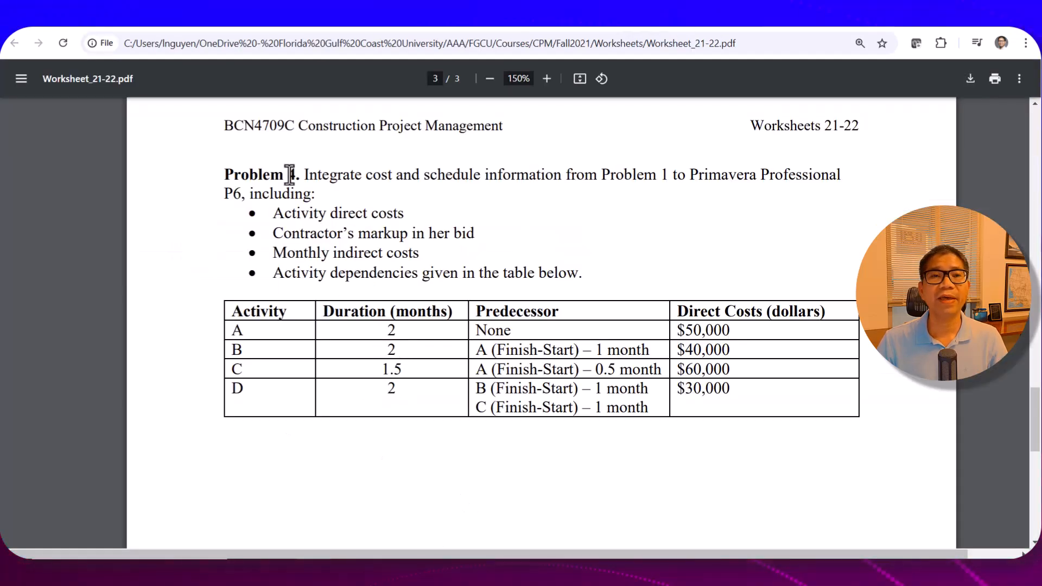
pyautogui.click(318, 20)
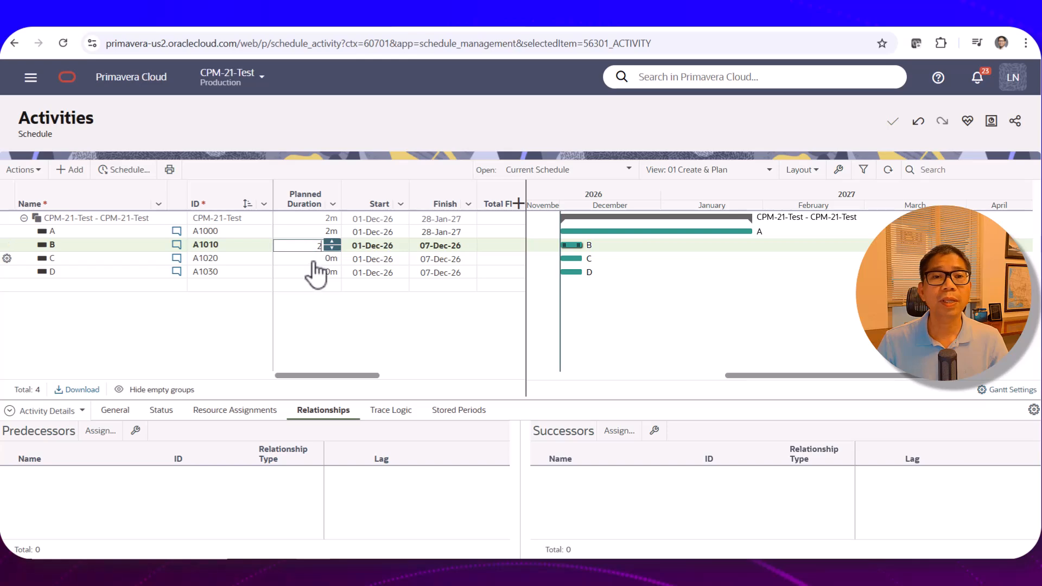
pyautogui.click(316, 259)
pyautogui.click(321, 286)
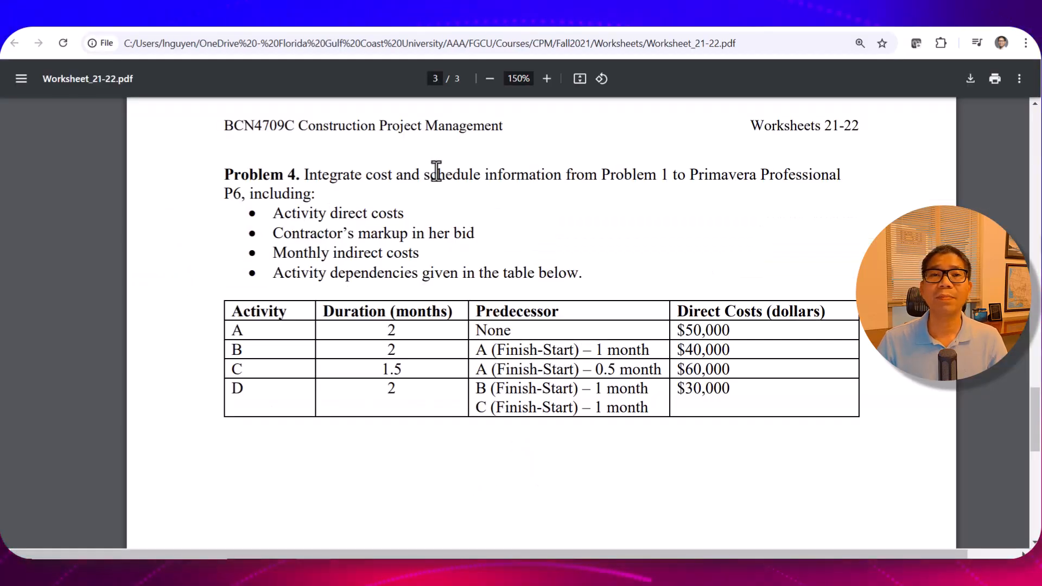
pyautogui.click(441, 25)
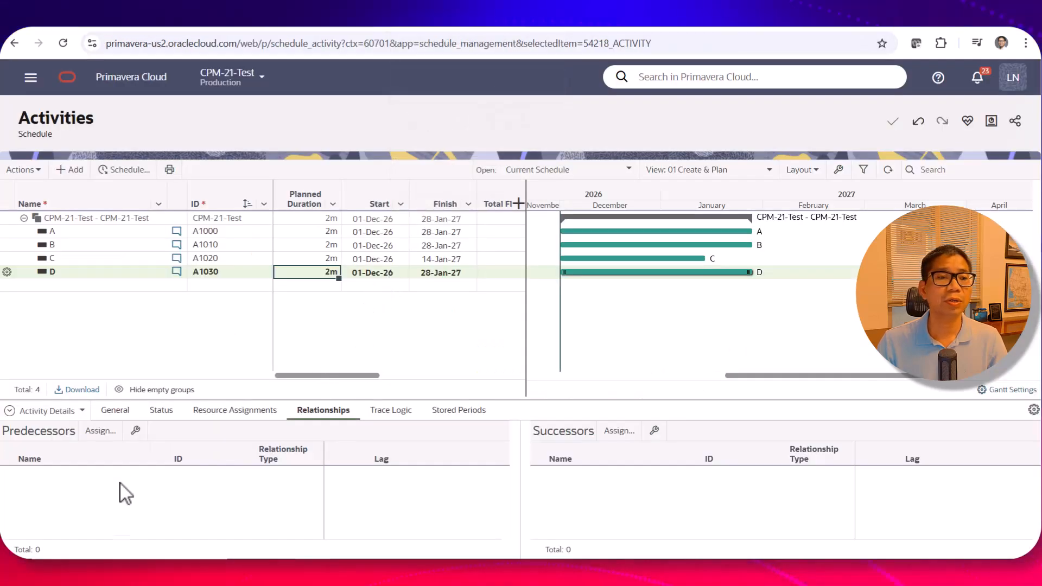
# Step: Assign activity A as a finish-to-start predecessor of activity B
pyautogui.click(220, 245)
pyautogui.rightClick(97, 245)
pyautogui.moveTo(84, 376)
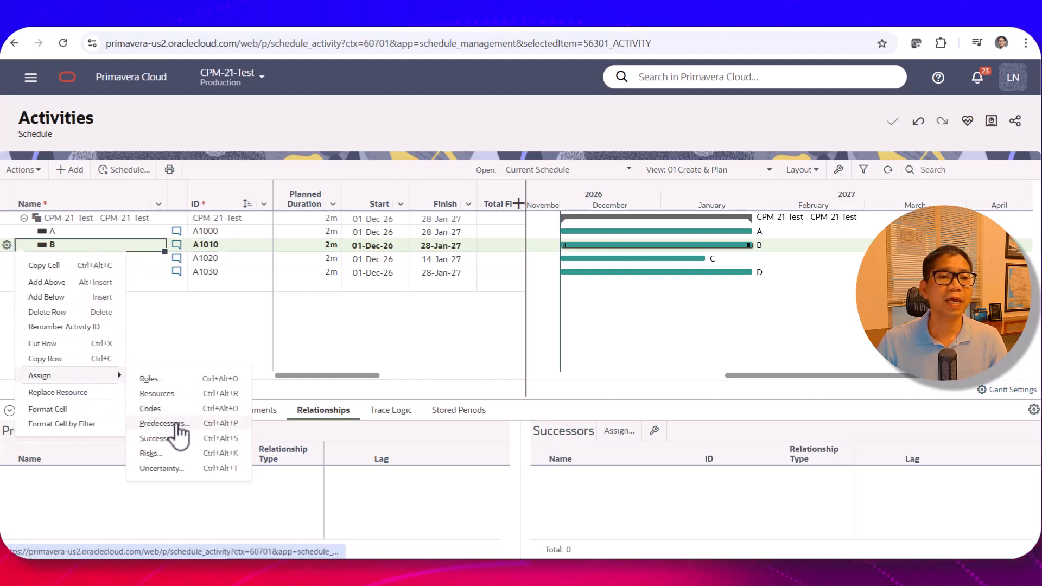
pyautogui.click(163, 424)
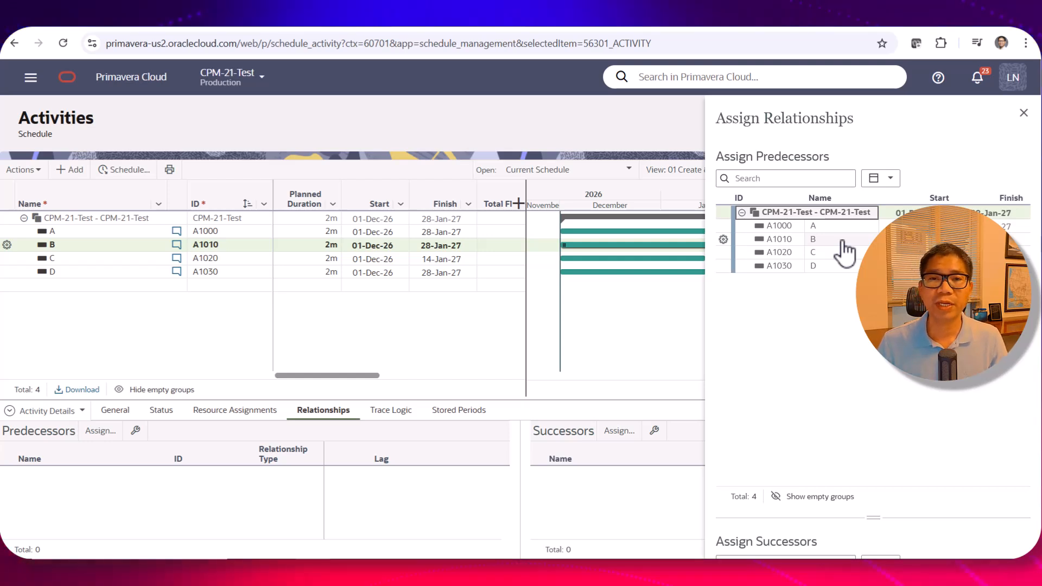
pyautogui.click(838, 227)
pyautogui.click(1017, 181)
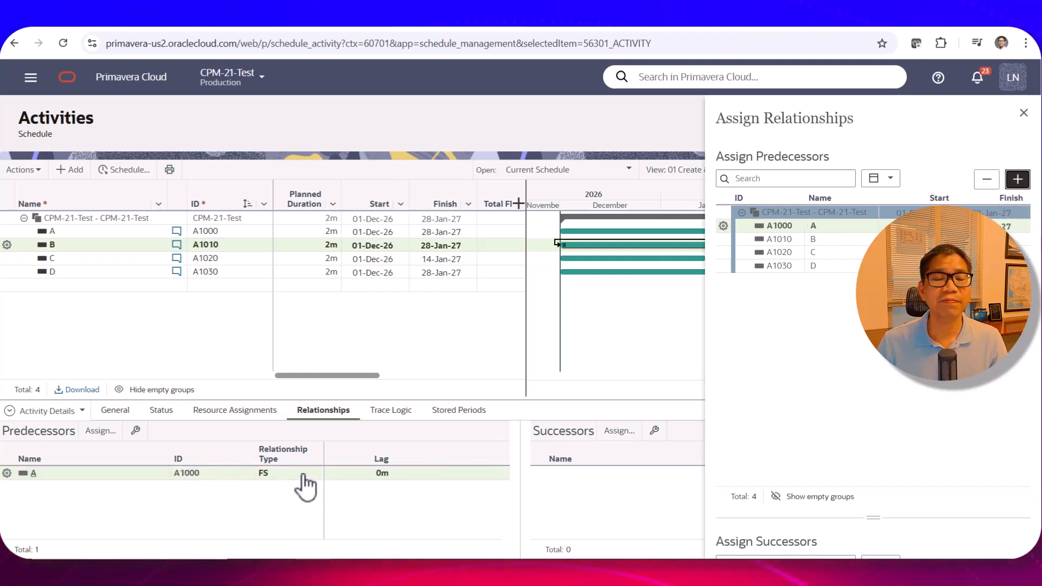
# Step: Set the lag of activity B's predecessor A to -1 month
pyautogui.click(384, 478)
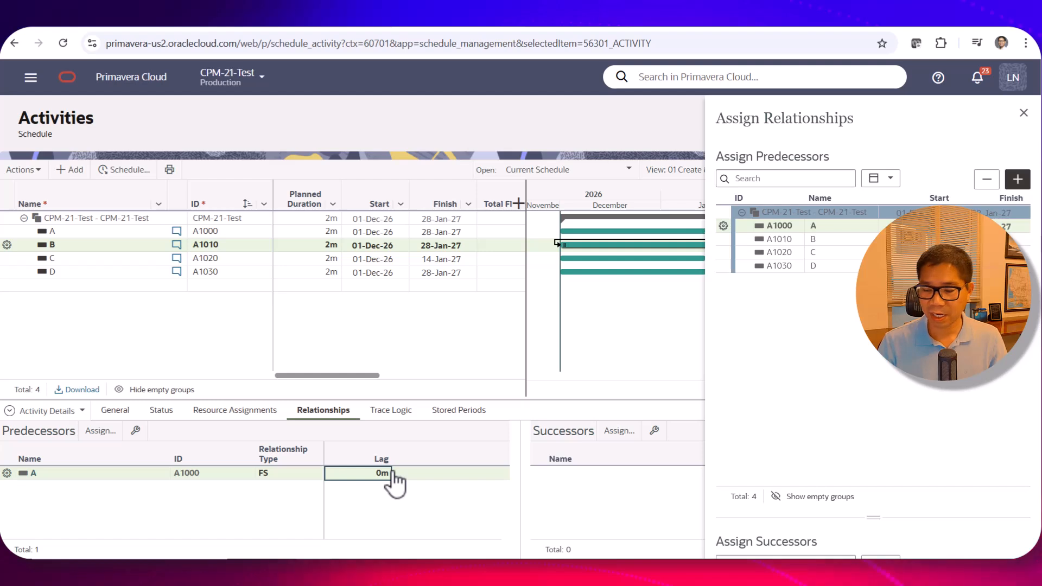
pyautogui.click(390, 473)
pyautogui.press('Return')
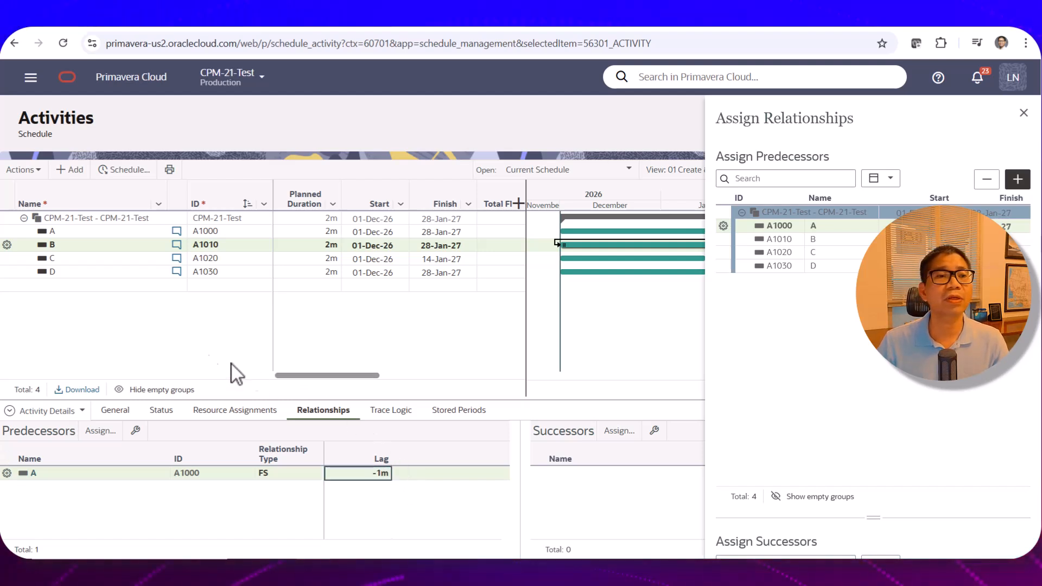
# Step: Check activity C's dependency in the worksheet, then assign A as its finish-to-start predecessor and select the relationship's lag
pyautogui.click(784, 27)
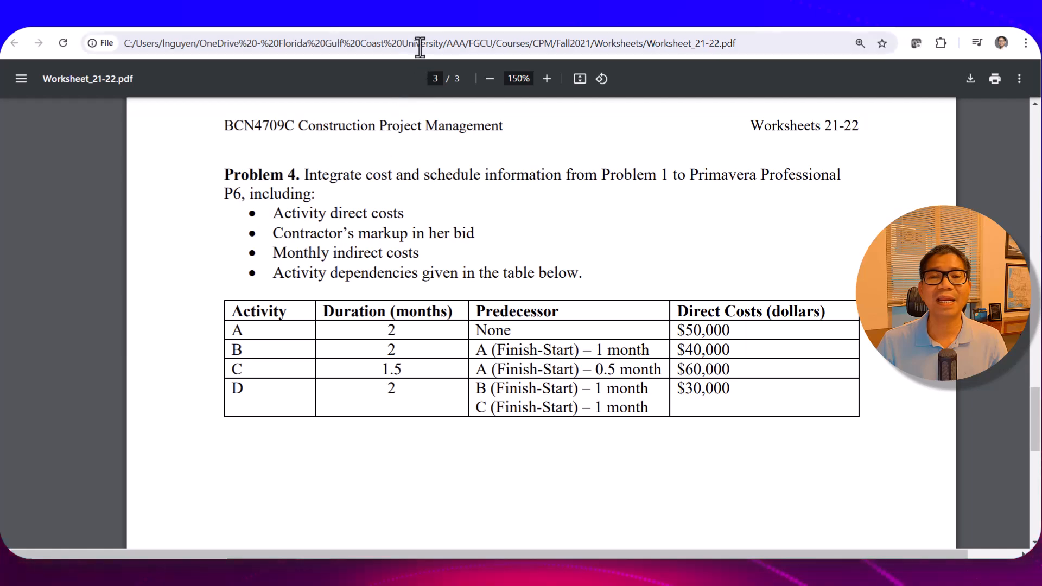
pyautogui.click(437, 28)
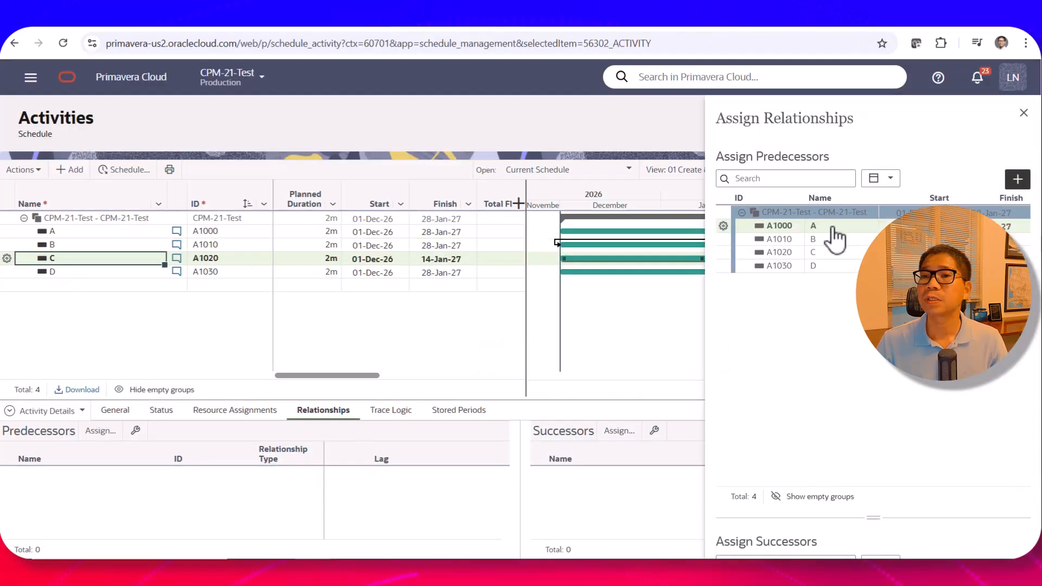
pyautogui.click(832, 228)
pyautogui.click(1027, 183)
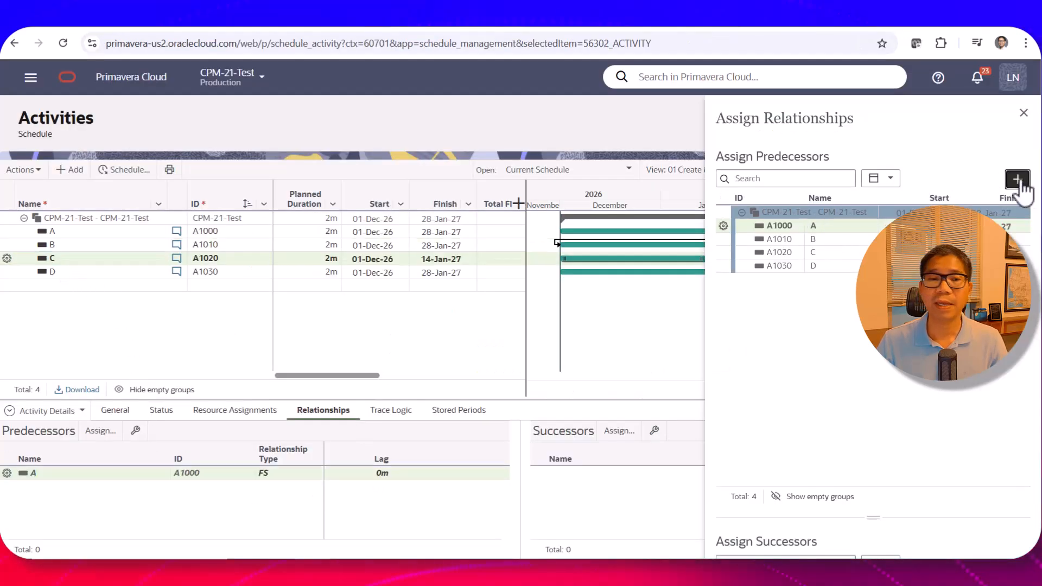
pyautogui.click(385, 480)
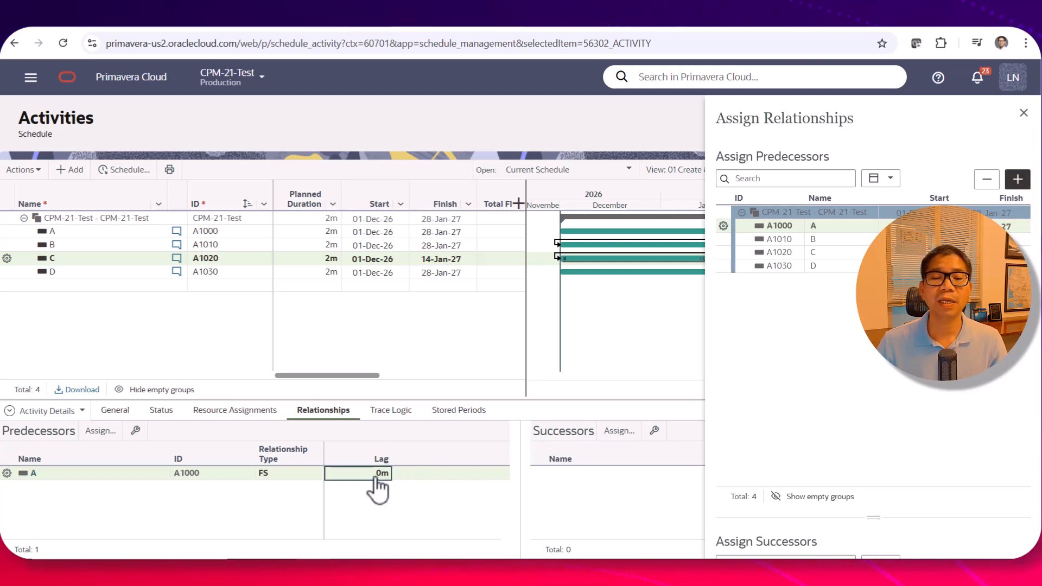
# Step: Open the user preferences and examine the time unit, number format and currency settings for decimal place options
pyautogui.click(1010, 83)
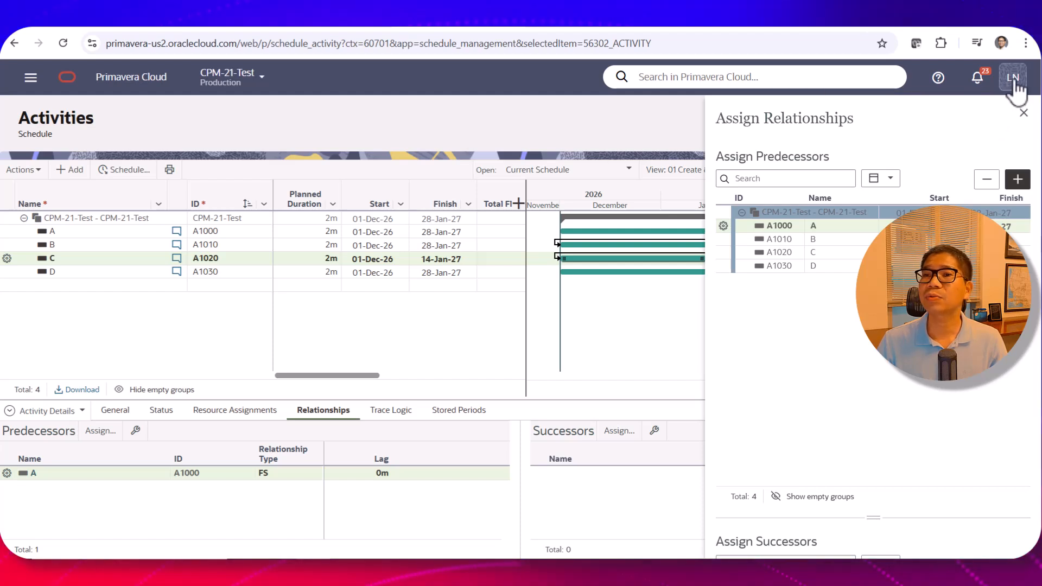
pyautogui.click(868, 194)
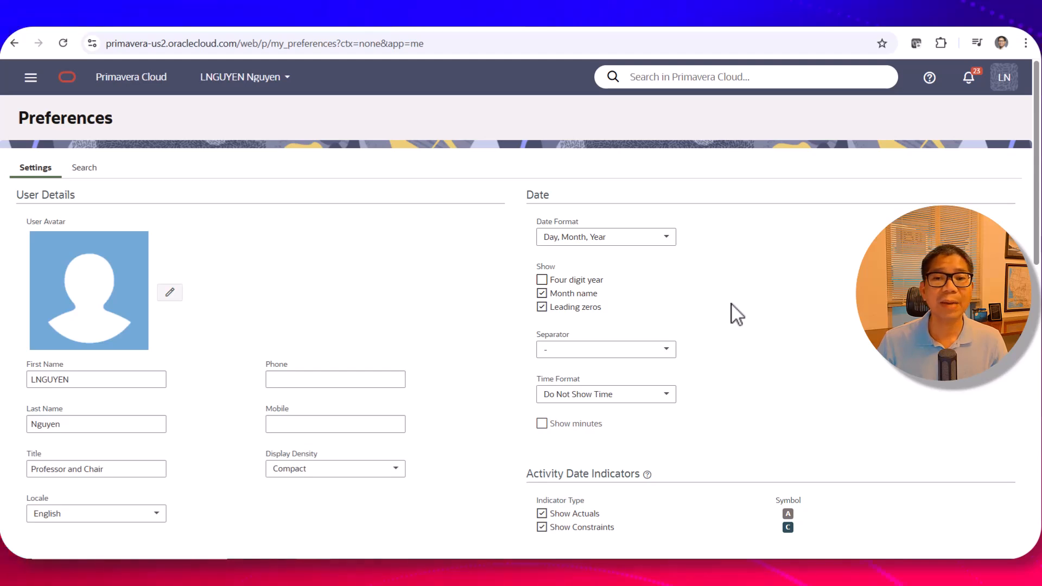
pyautogui.scroll(-1, 736, 315)
pyautogui.scroll(-2, 737, 315)
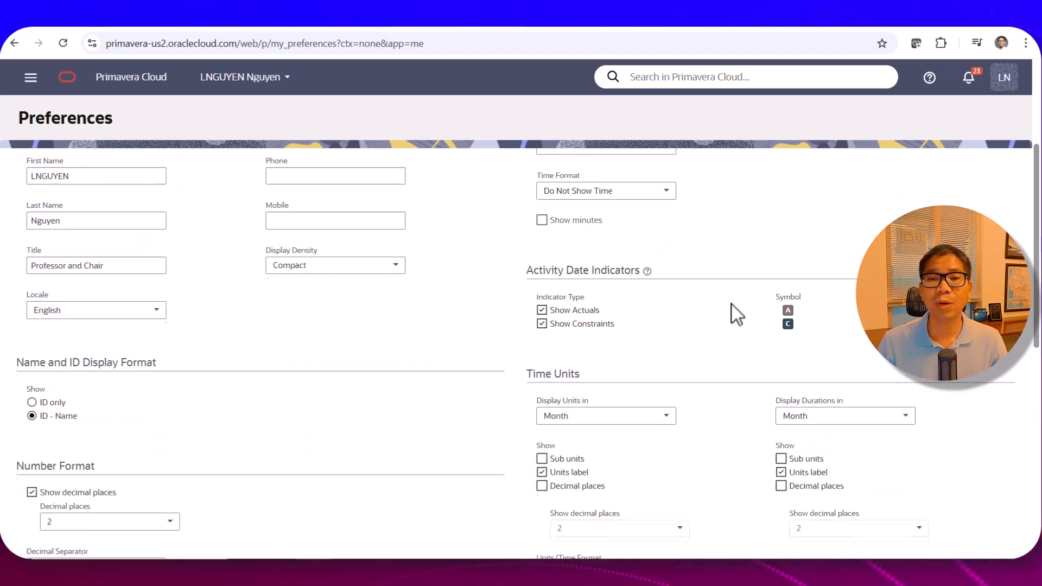
pyautogui.scroll(-2, 737, 315)
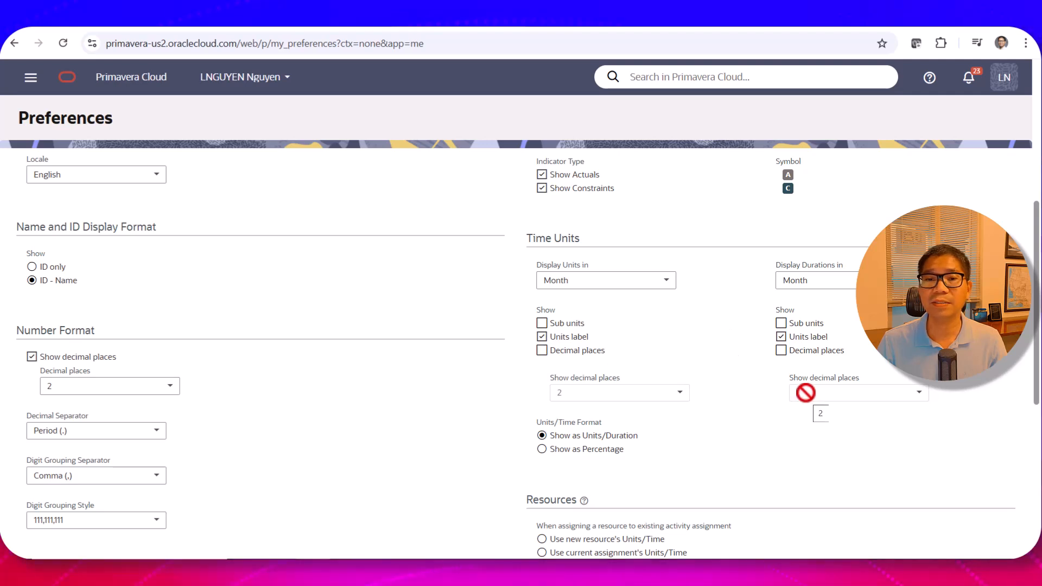
pyautogui.scroll(-2, 742, 381)
pyautogui.scroll(2, 667, 380)
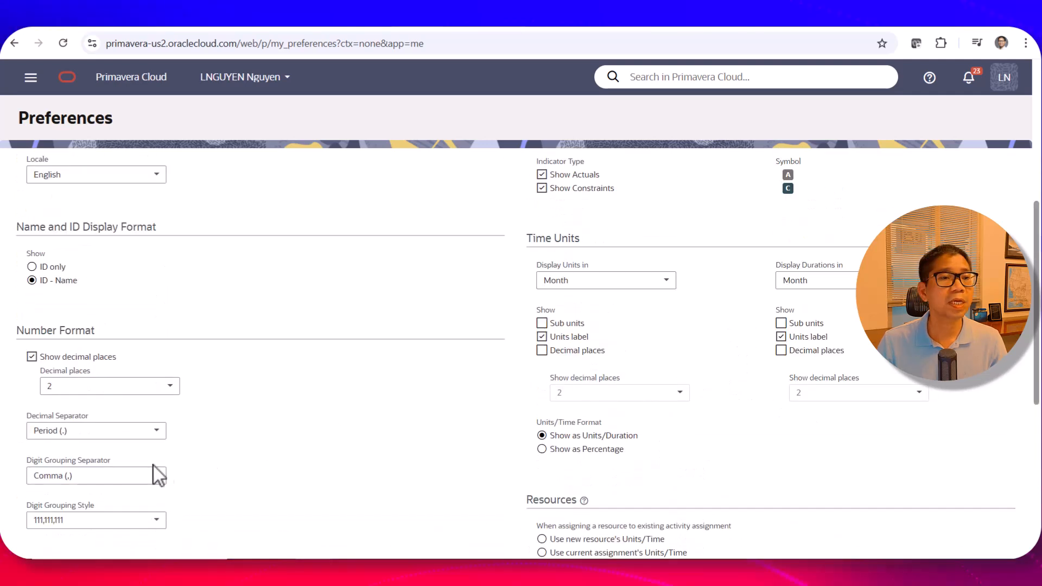
pyautogui.click(163, 390)
pyautogui.click(163, 390)
pyautogui.scroll(-2, 259, 382)
pyautogui.scroll(-3, 259, 382)
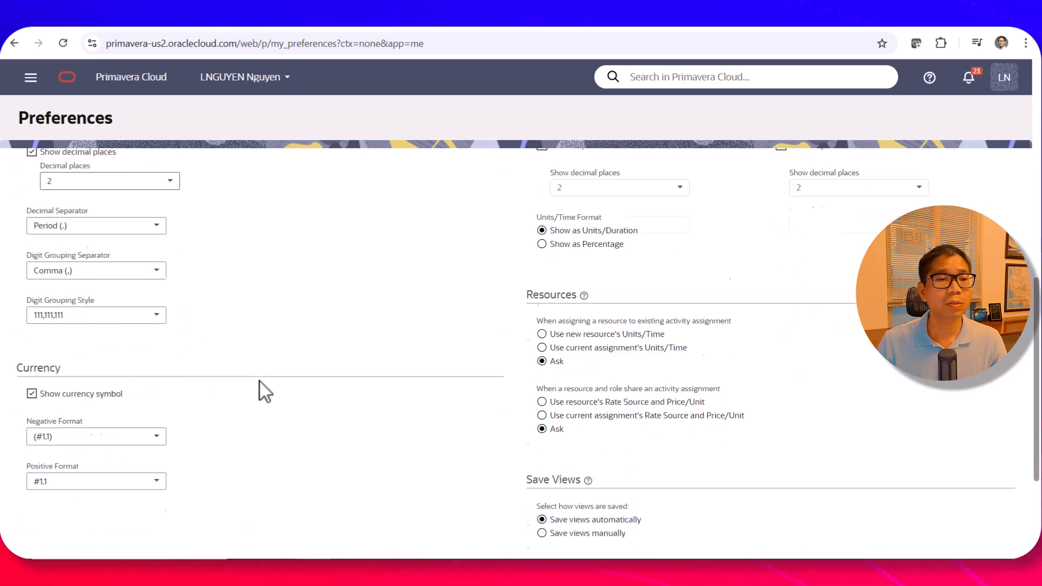
pyautogui.scroll(-1, 259, 382)
# Step: Enable decimal places for both displayed units and displayed durations in the time unit preferences and save them
pyautogui.scroll(6, 259, 382)
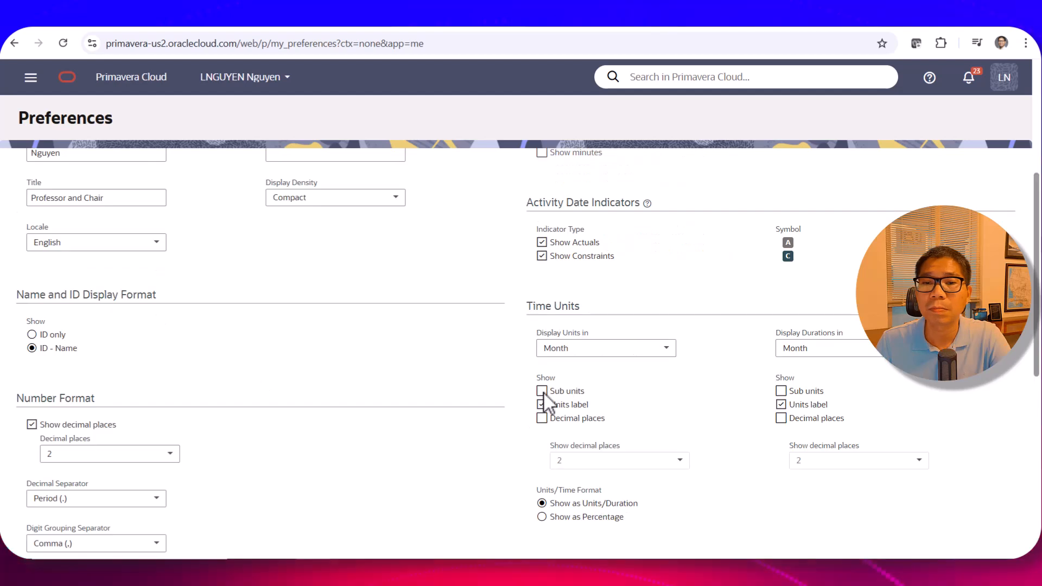
pyautogui.click(546, 421)
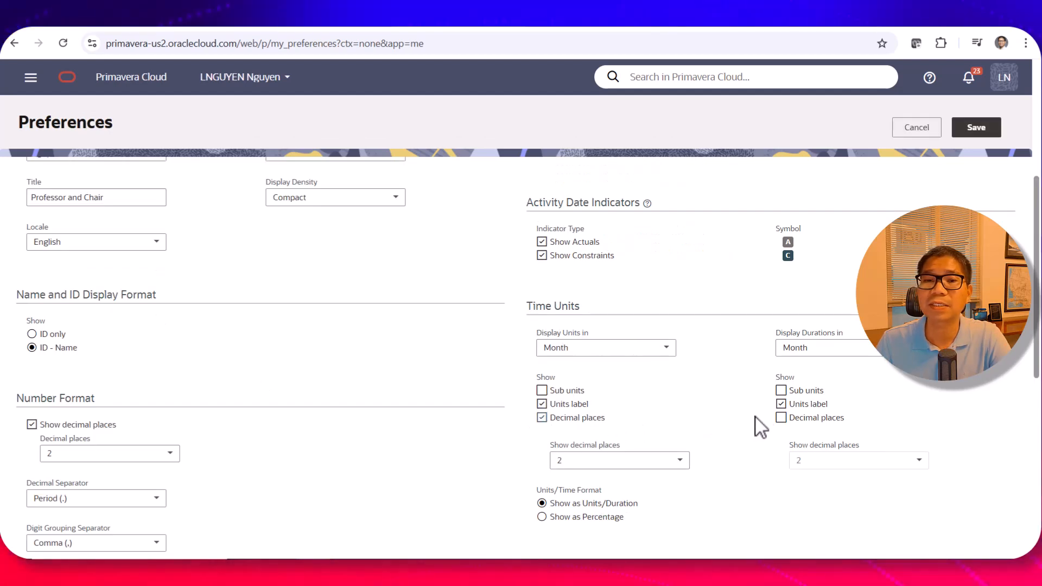
pyautogui.click(980, 140)
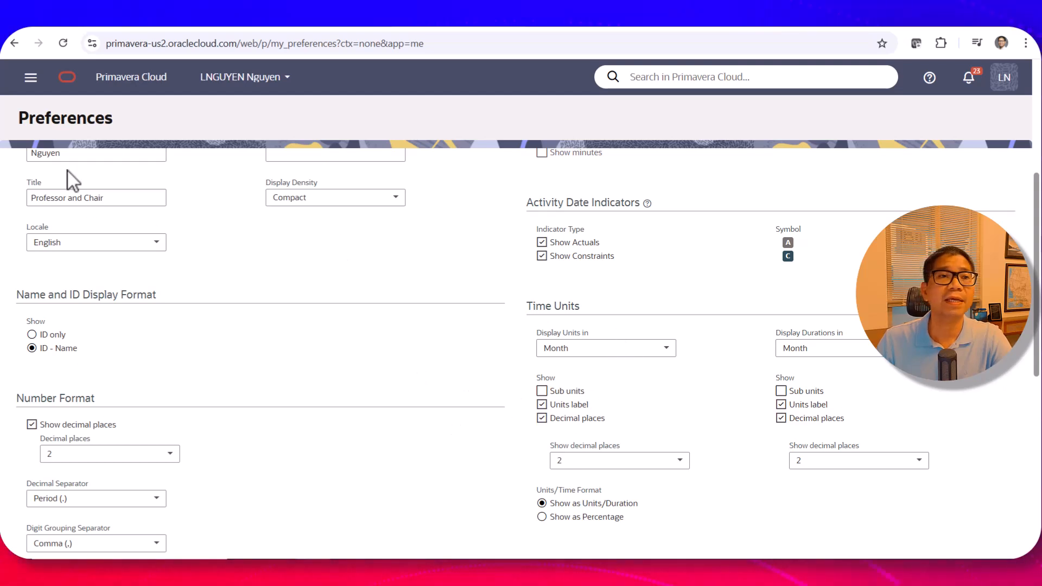
# Step: Leave the preferences and reopen the CPM-21-Test project's activity schedule
pyautogui.click(131, 78)
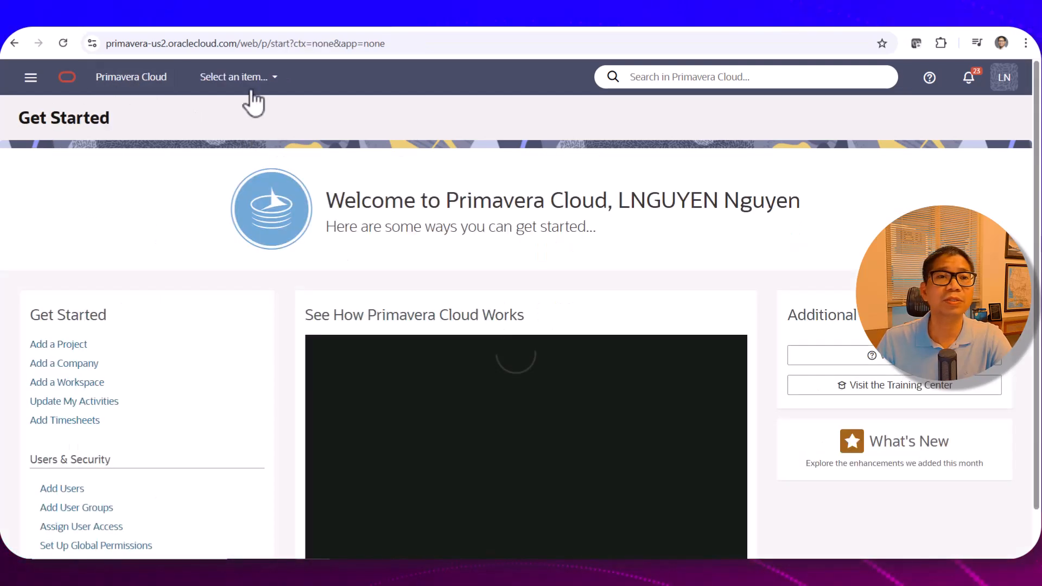
pyautogui.click(234, 77)
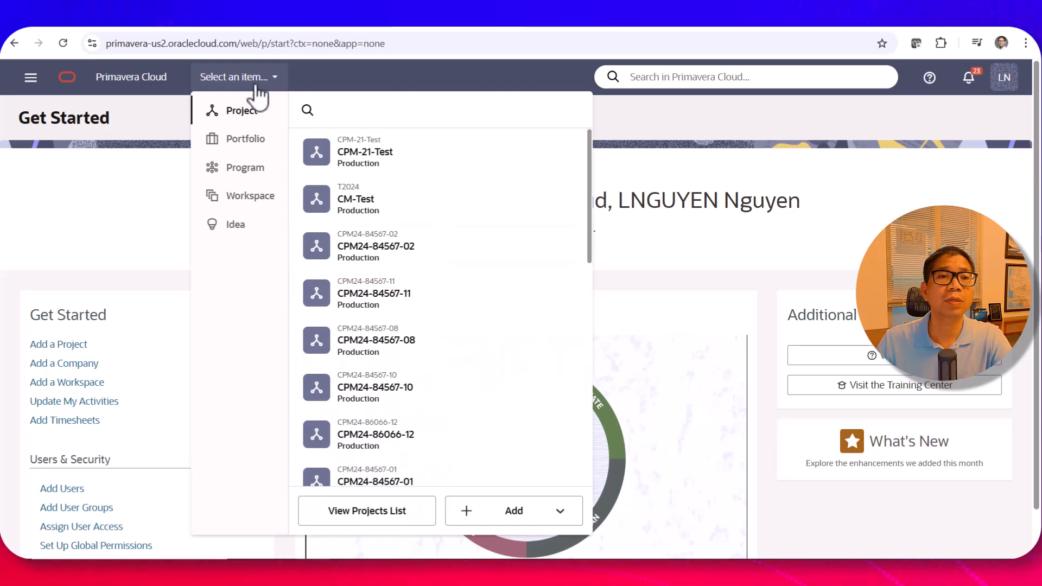
pyautogui.click(364, 160)
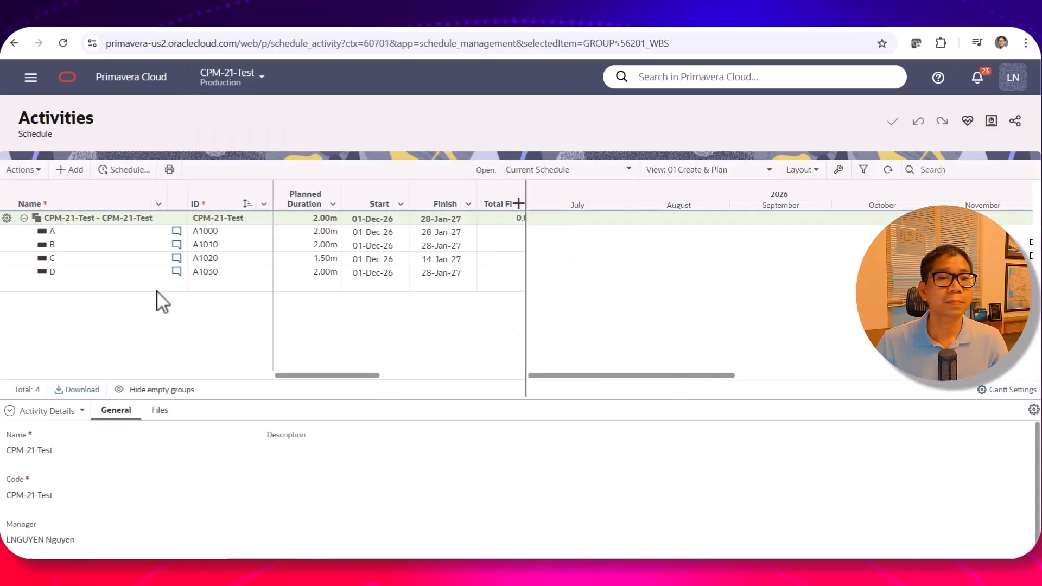
# Step: Set the lag of activity C's finish-to-start predecessor A to -0.5 month
pyautogui.click(76, 259)
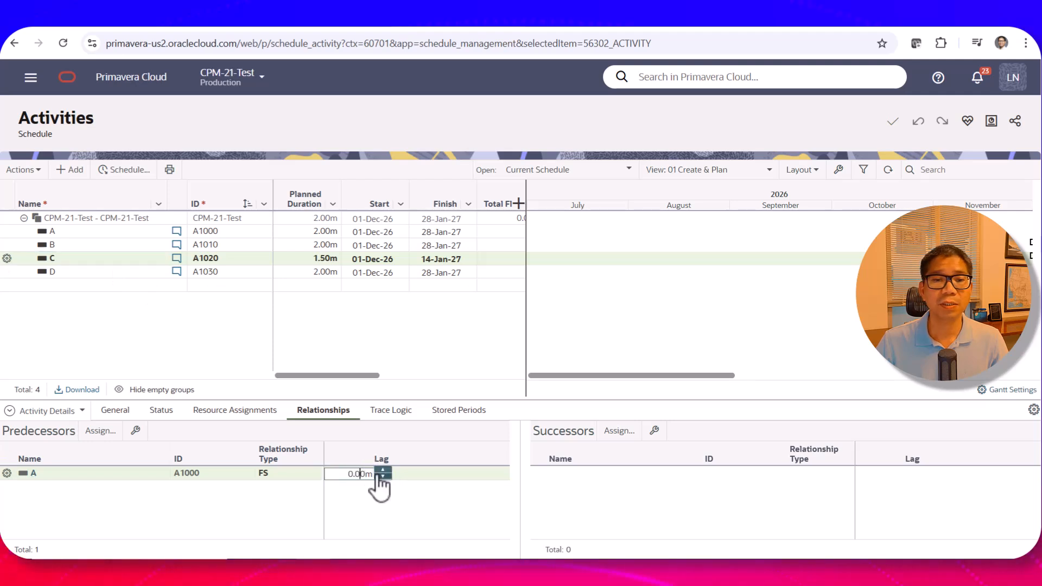
pyautogui.press('BackSpace')
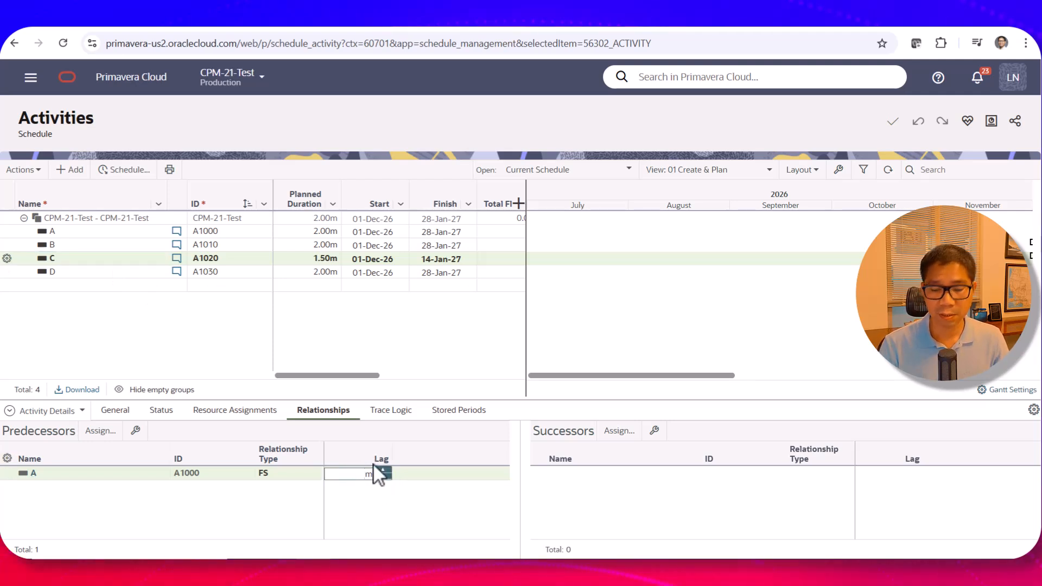
pyautogui.write('-0.5')
pyautogui.click(388, 491)
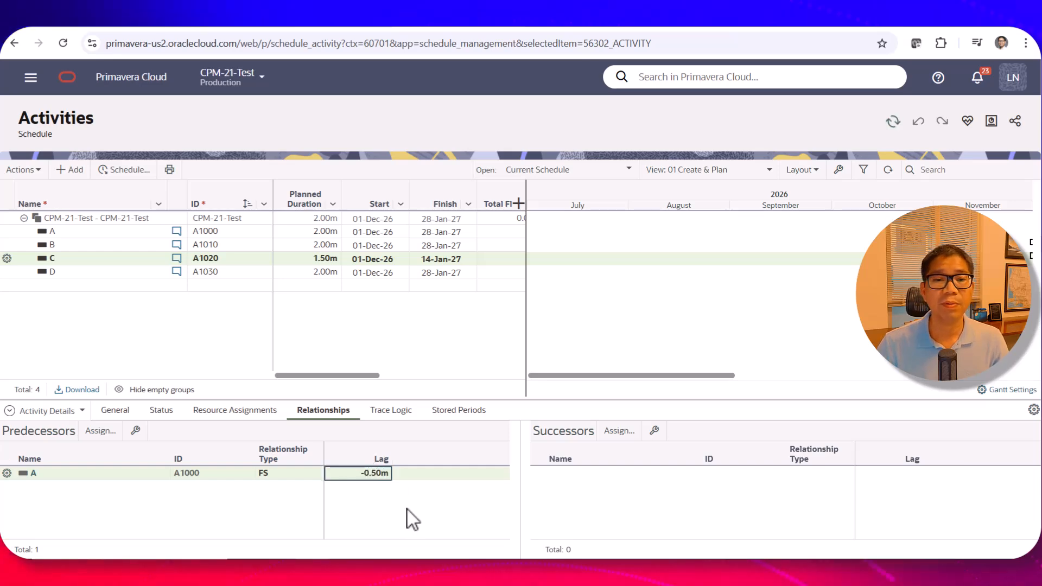
# Step: Check activity D's dependencies in the worksheet and assign B and C as its finish-to-start predecessors
pyautogui.click(808, 26)
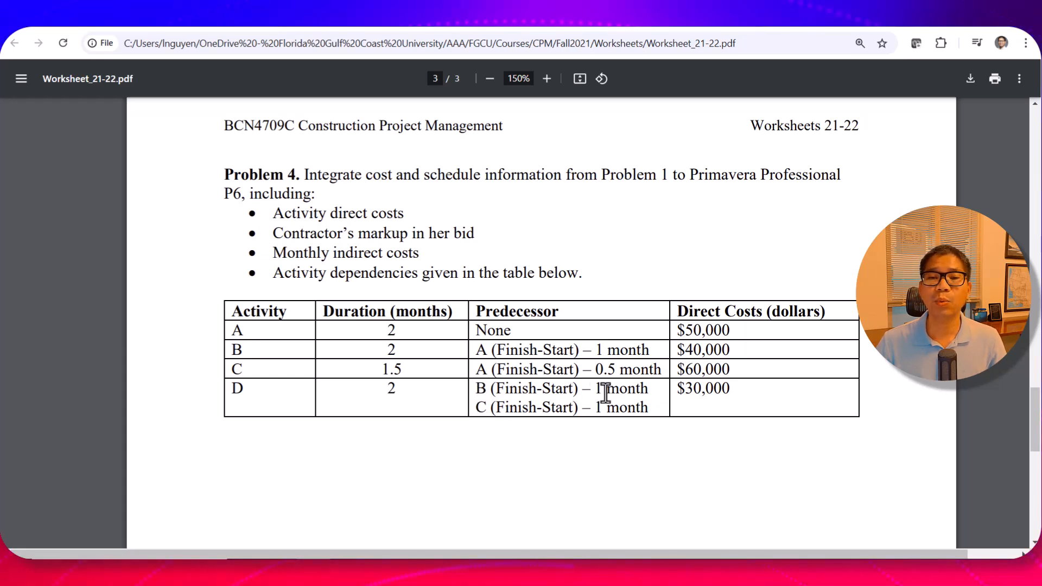
pyautogui.click(449, 26)
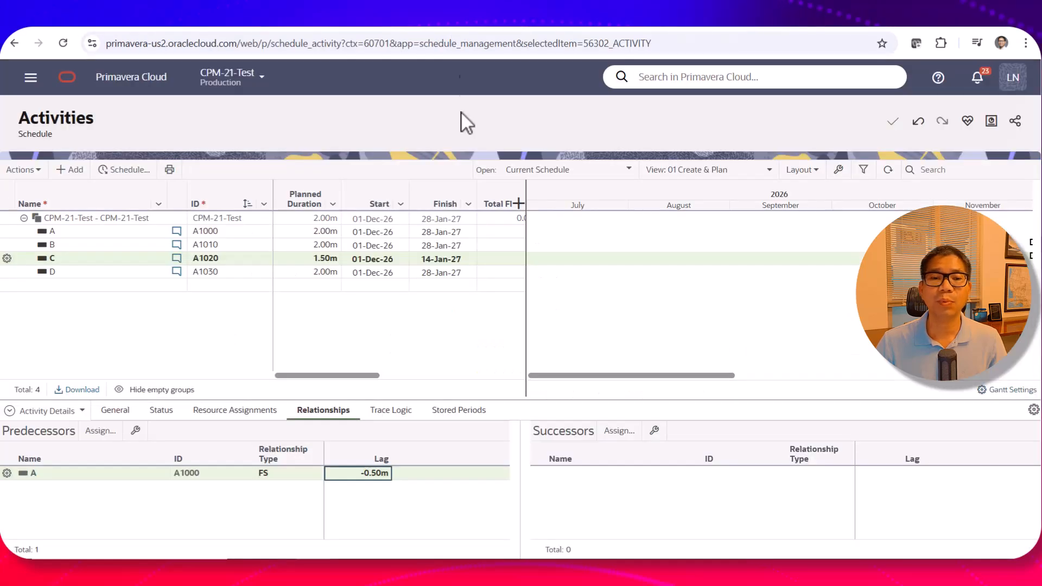
pyautogui.click(76, 272)
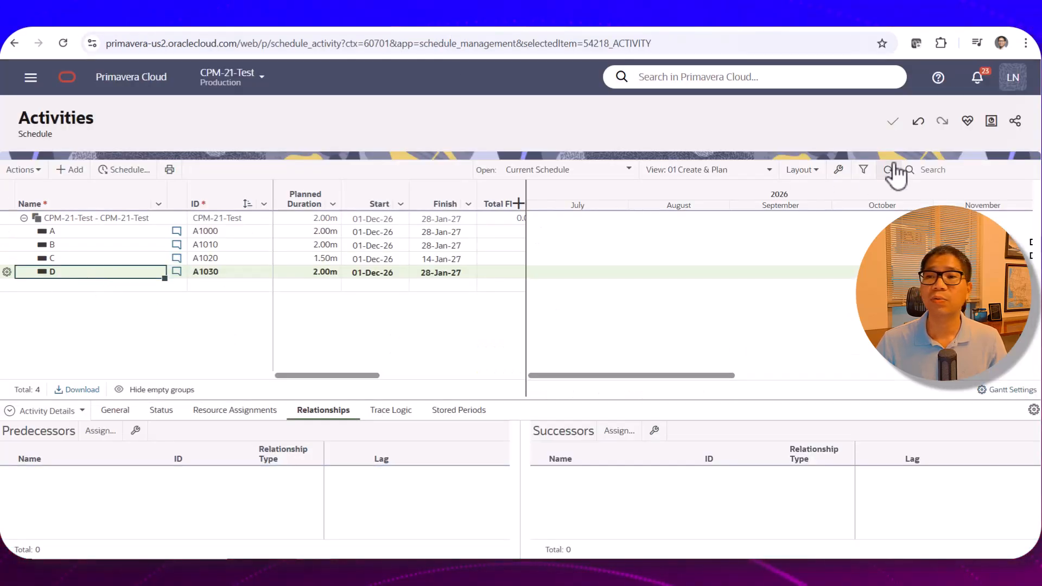
pyautogui.click(101, 431)
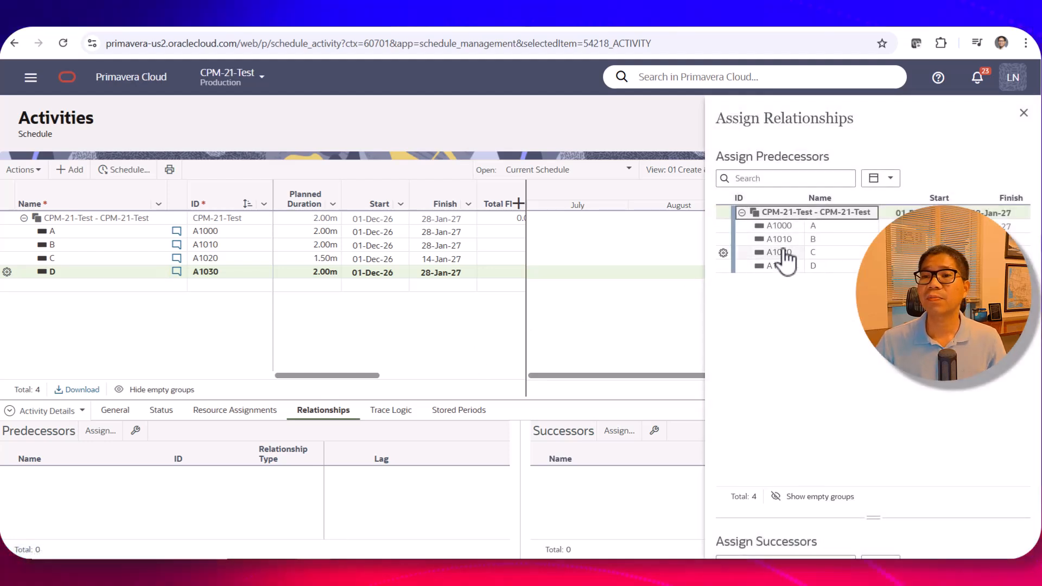
pyautogui.click(787, 241)
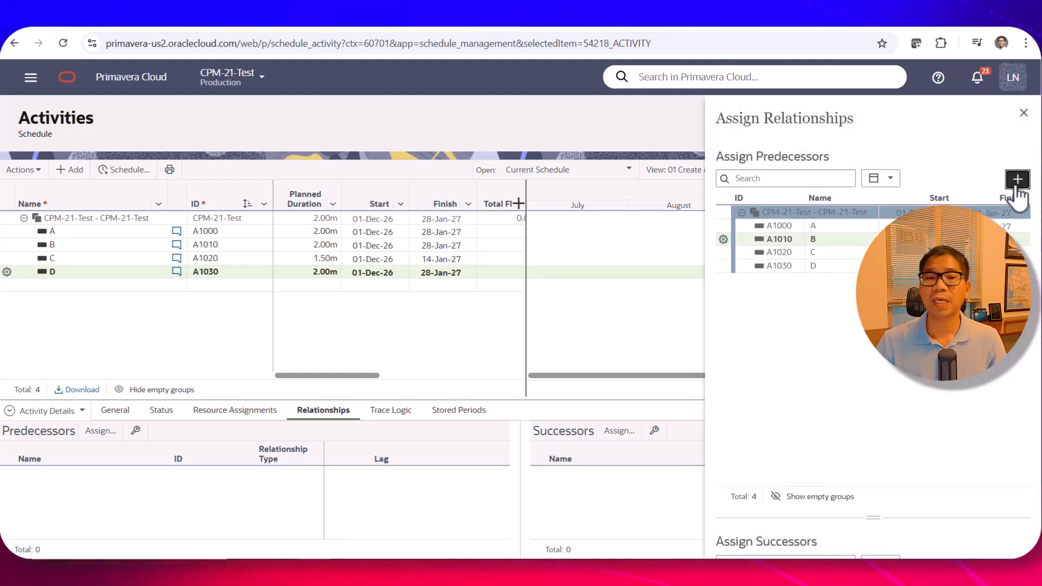
pyautogui.click(1017, 179)
pyautogui.click(779, 254)
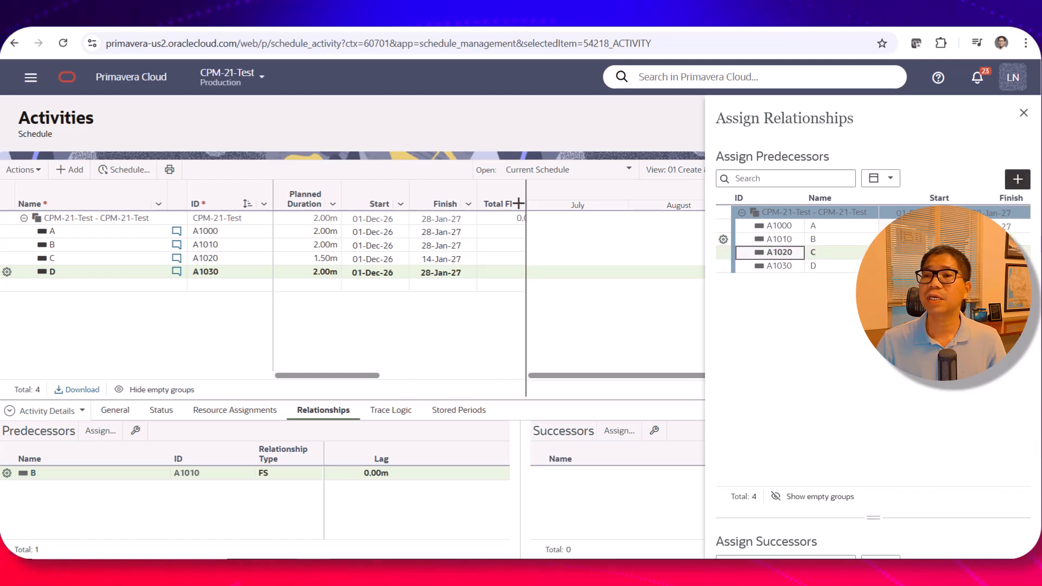
pyautogui.click(1005, 186)
# Step: Set the lag of activity D's predecessors B and C to -1 month each and close the relationship assignment
pyautogui.click(376, 473)
pyautogui.click(374, 473)
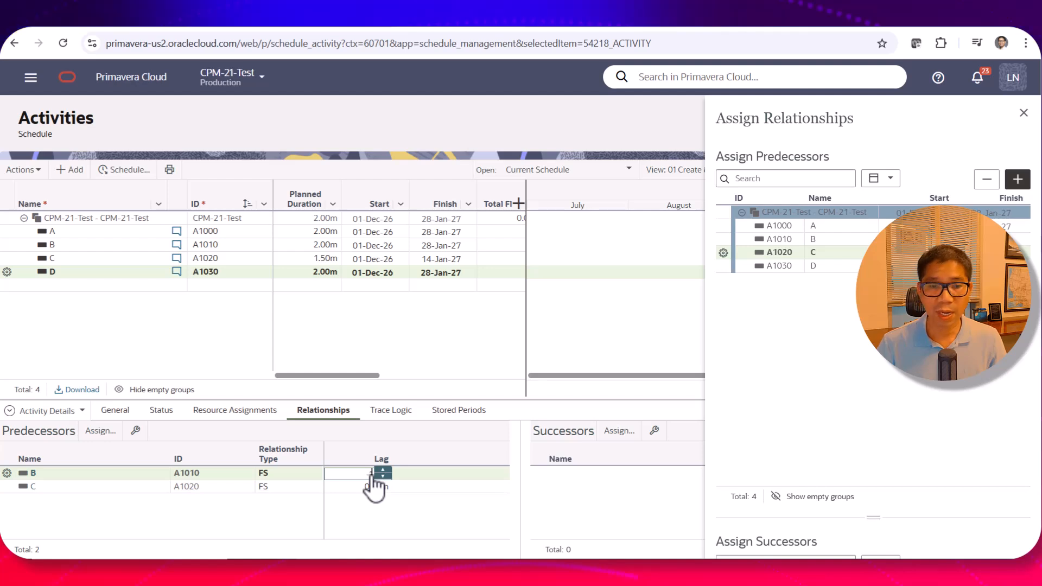
pyautogui.write('-1')
pyautogui.click(373, 487)
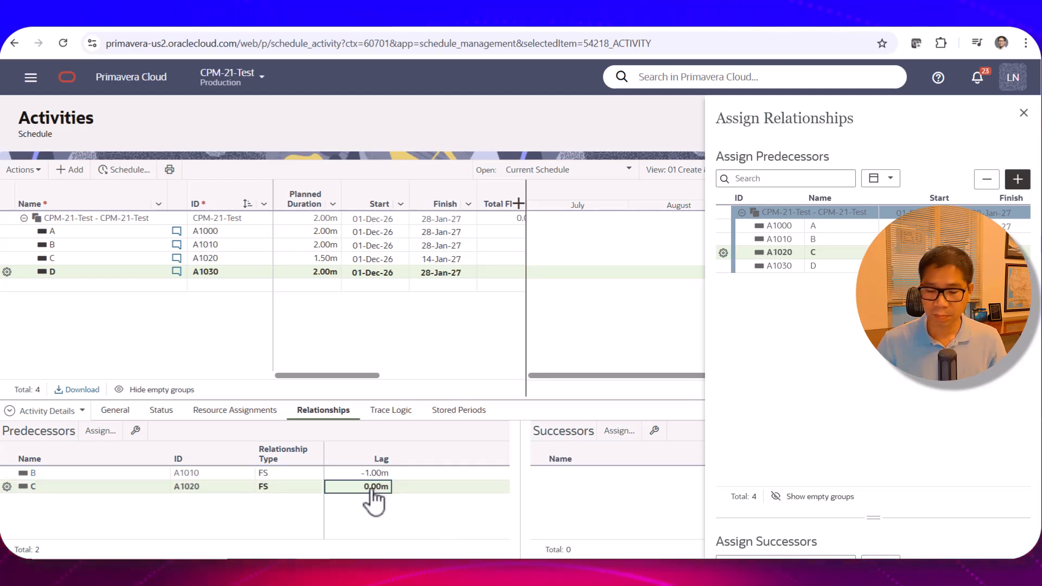
pyautogui.click(373, 486)
pyautogui.write('-1')
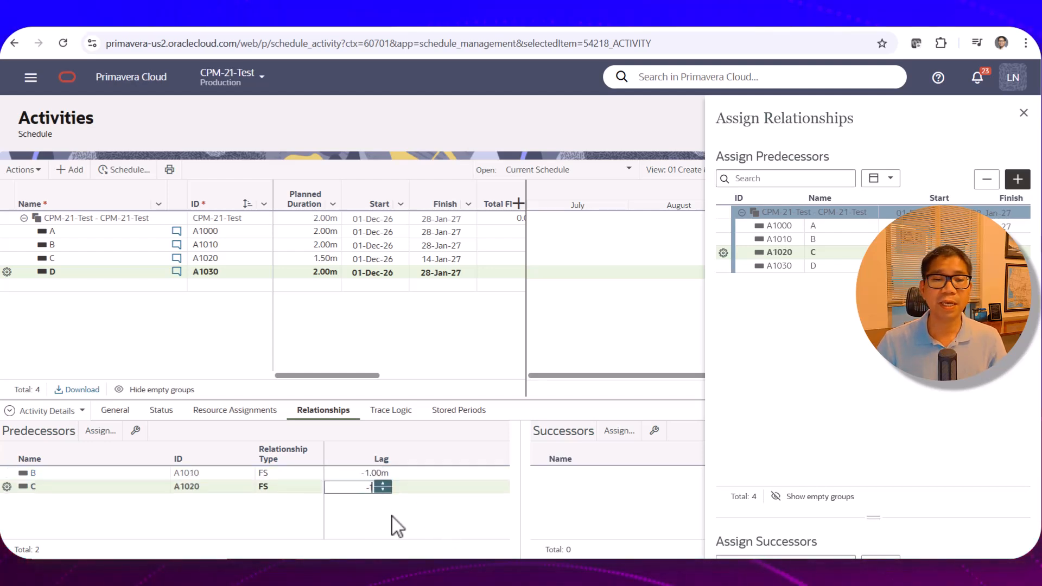
pyautogui.click(1023, 112)
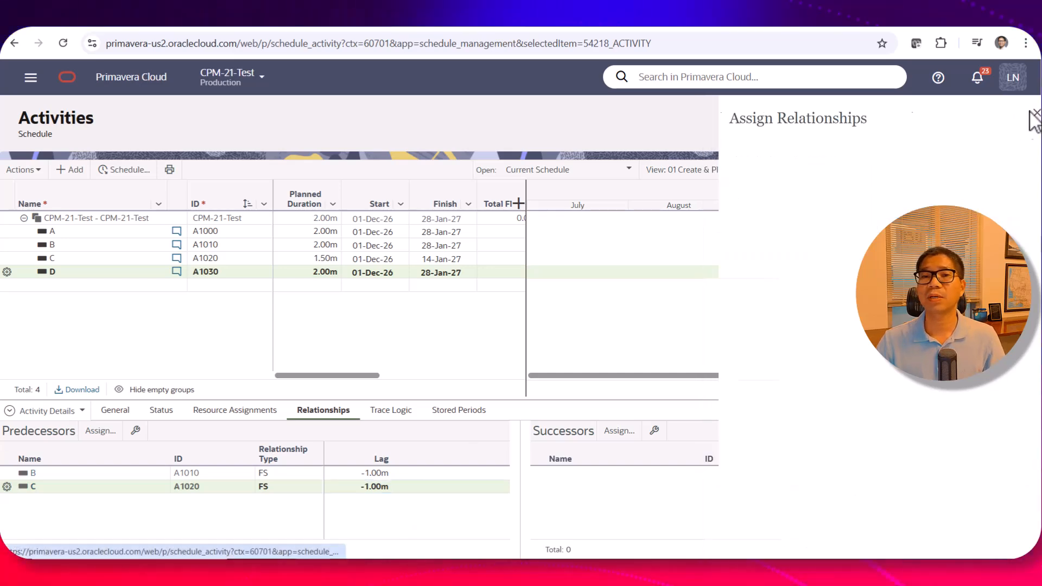
# Step: Schedule the project with data date 01-Dec-26 and show the Gantt bars from the project start
pyautogui.click(131, 173)
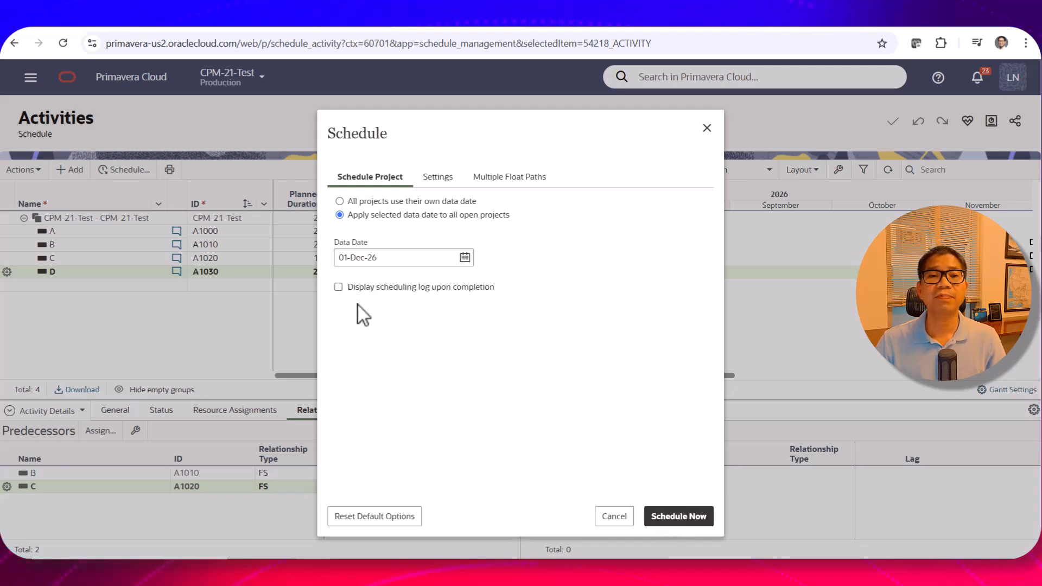
pyautogui.click(680, 518)
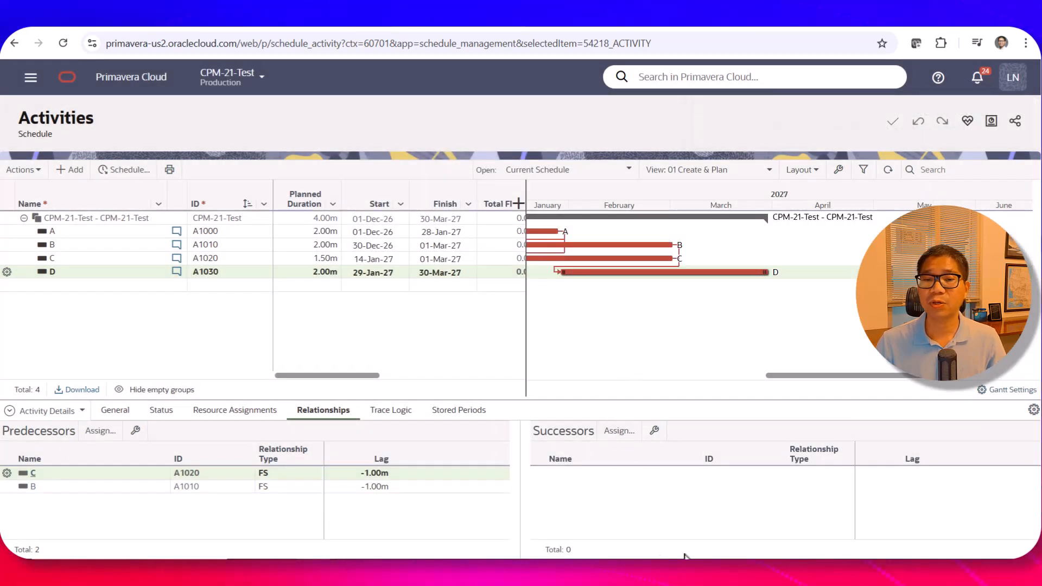
pyautogui.moveTo(807, 379); pyautogui.dragTo(732, 402)
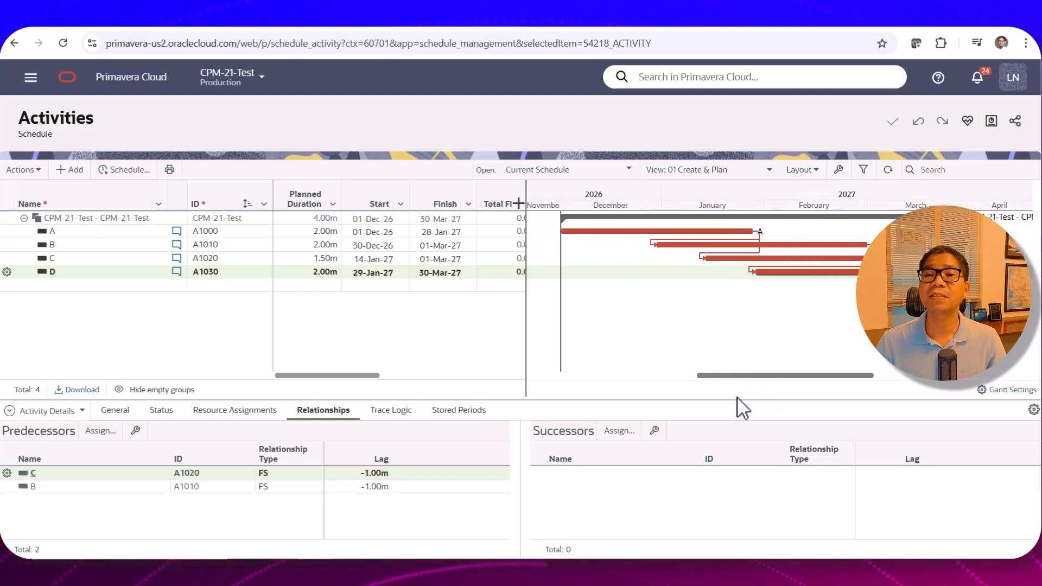
pyautogui.moveTo(792, 378)
pyautogui.mouseDown()
pyautogui.moveTo(800, 377)
pyautogui.moveTo(782, 380)
pyautogui.mouseUp()
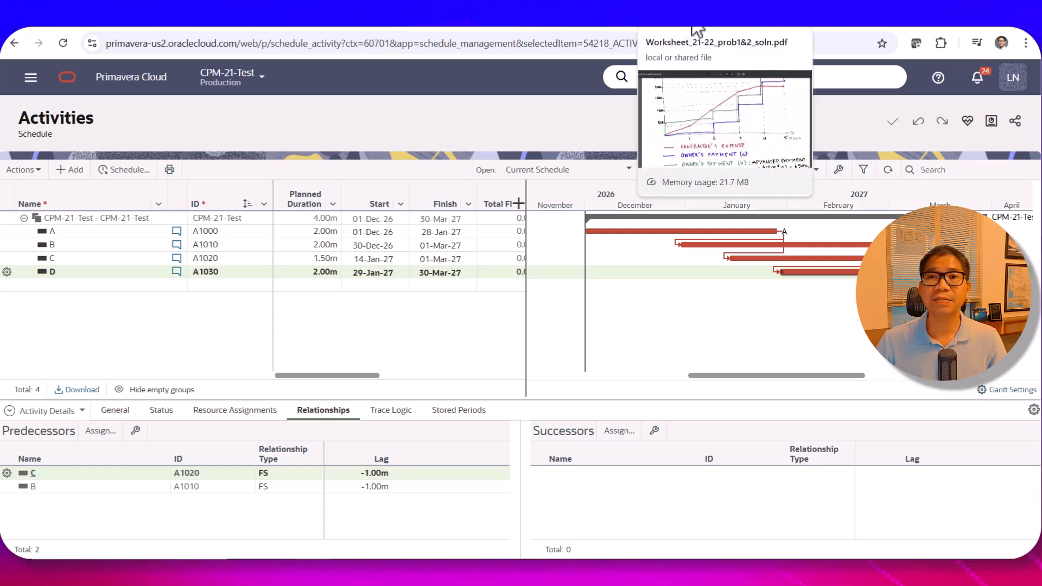
# Step: Examine the bar chart, monthly costs, cash flow curves and Problem 1 assumptions in the worksheet solution PDF for comparison with the schedule
pyautogui.click(697, 29)
pyautogui.scroll(20, 616, 280)
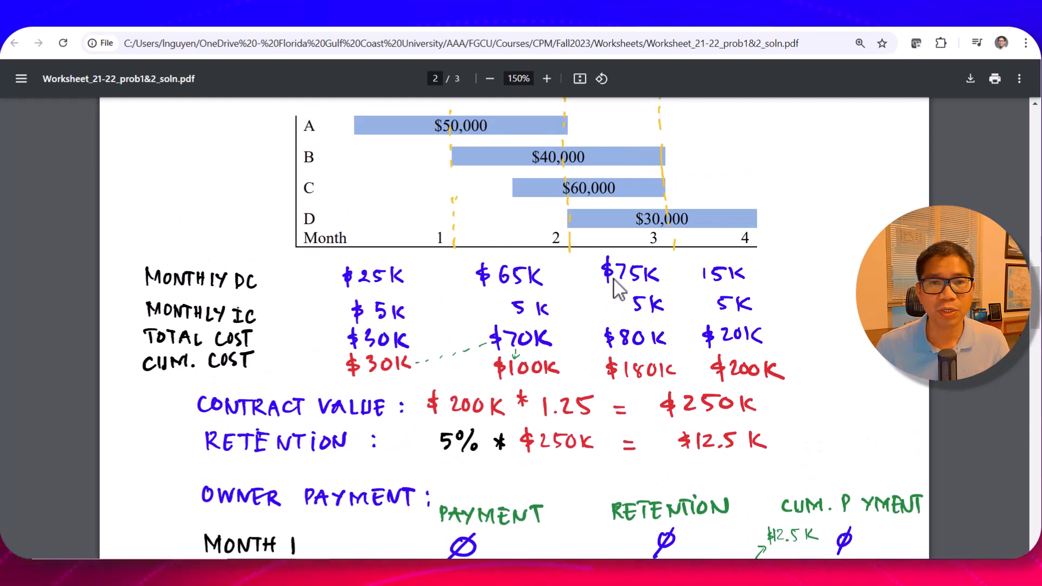
pyautogui.scroll(4, 618, 287)
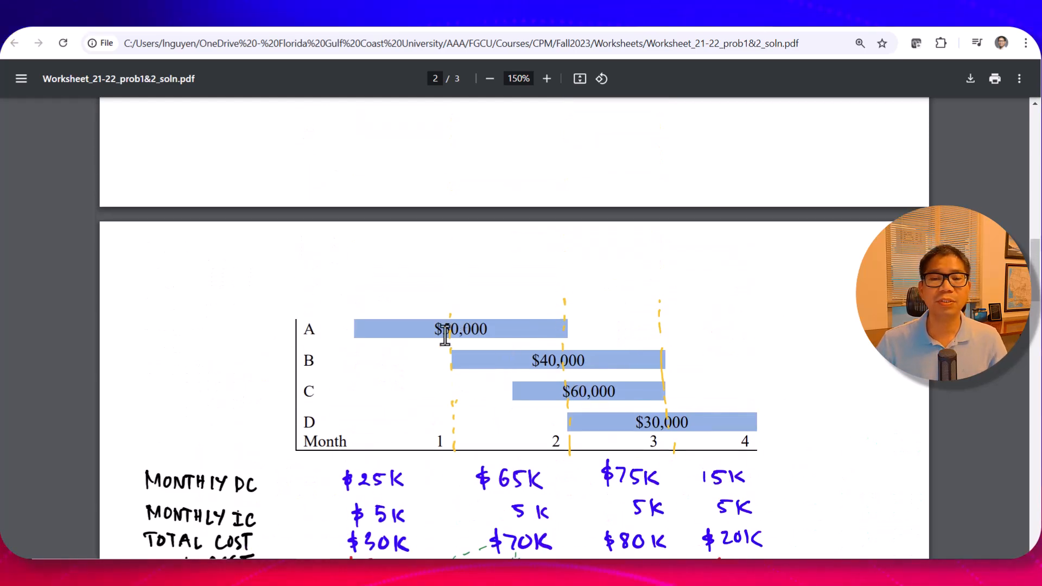
pyautogui.scroll(-3, 443, 334)
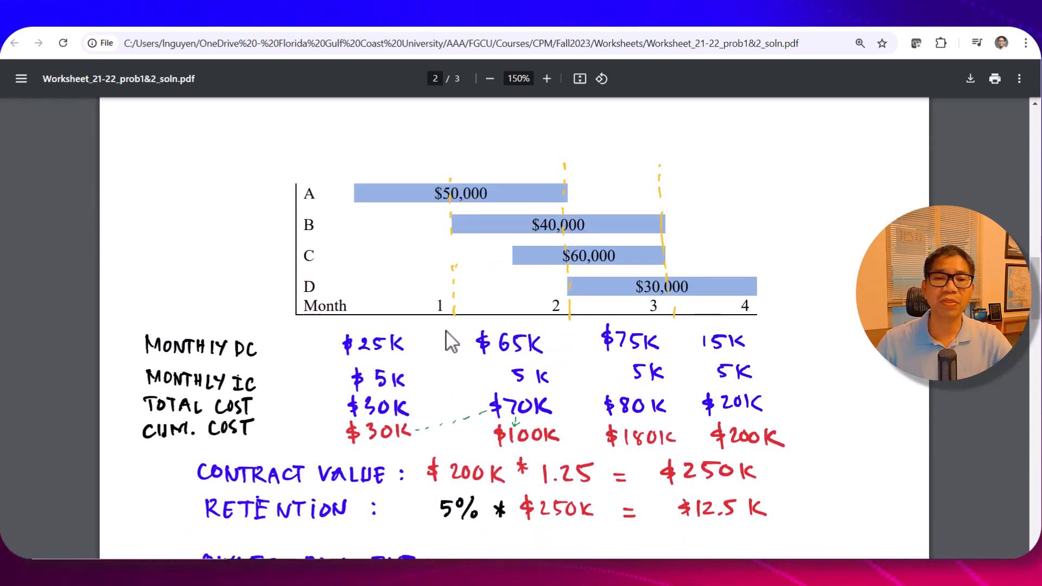
pyautogui.scroll(-10, 447, 332)
pyautogui.scroll(-15, 437, 350)
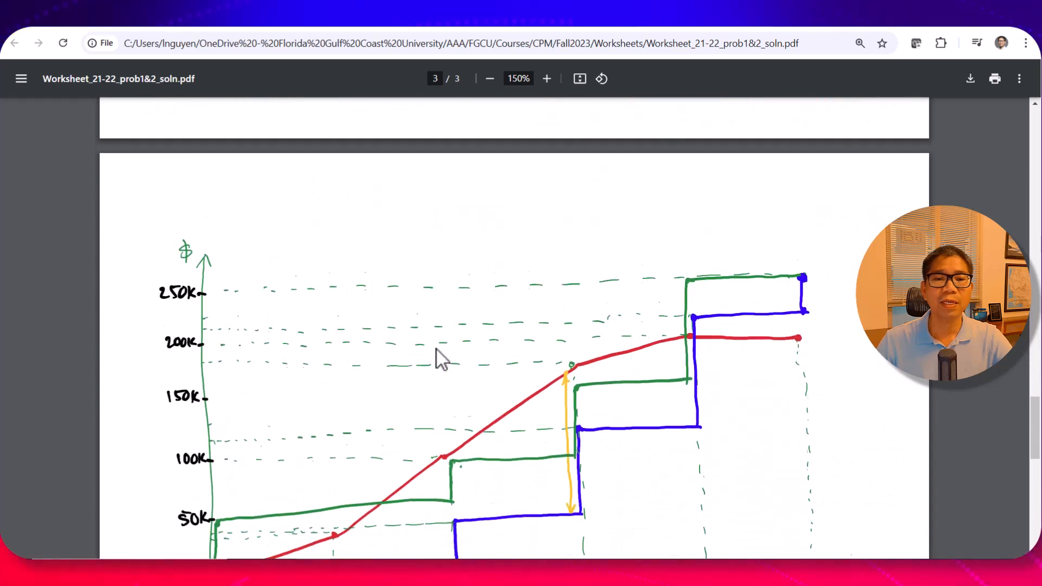
pyautogui.scroll(-3, 437, 350)
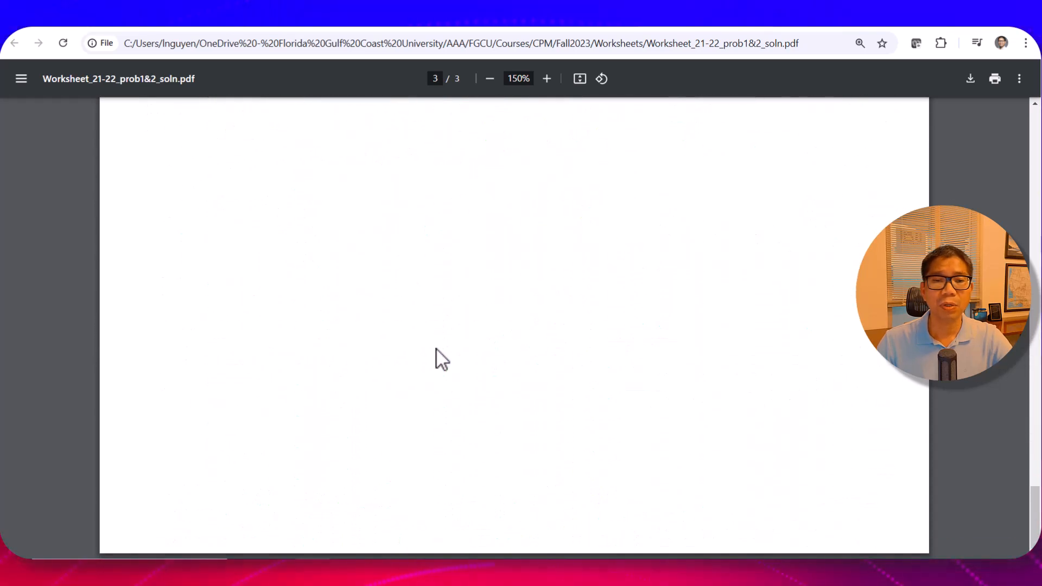
pyautogui.scroll(20, 436, 349)
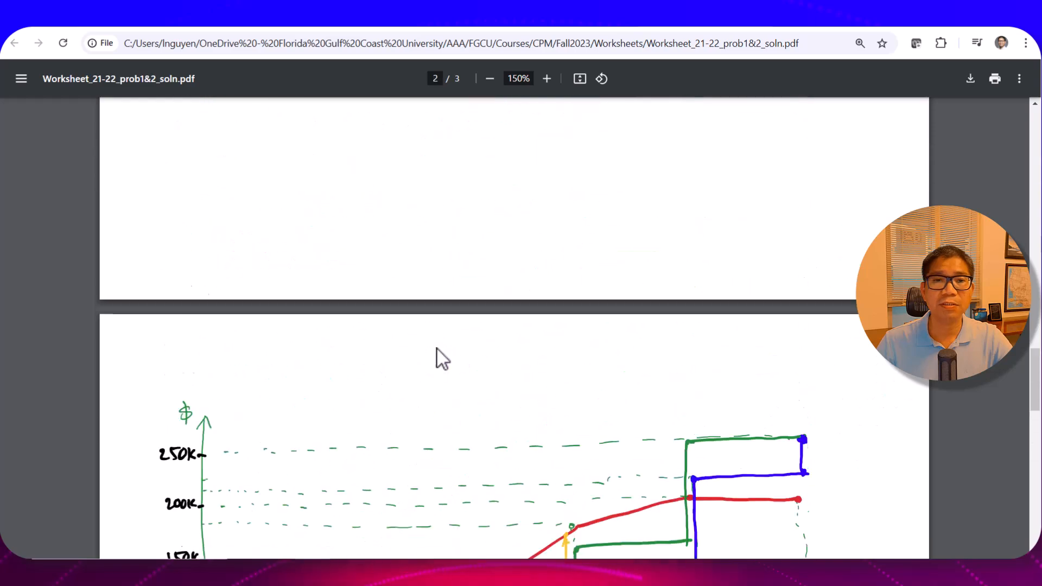
pyautogui.scroll(10, 438, 350)
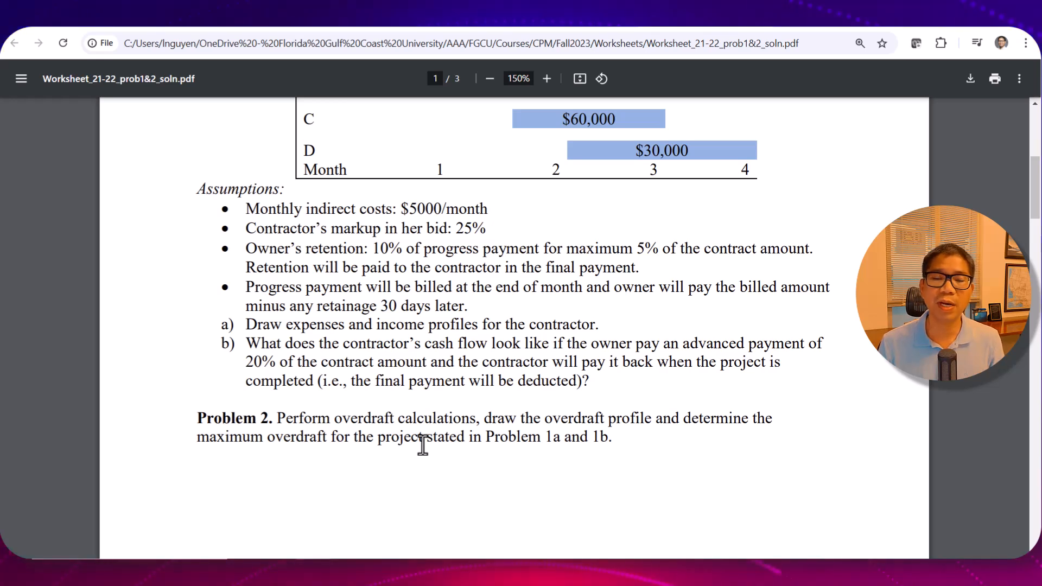
pyautogui.moveTo(439, 571)
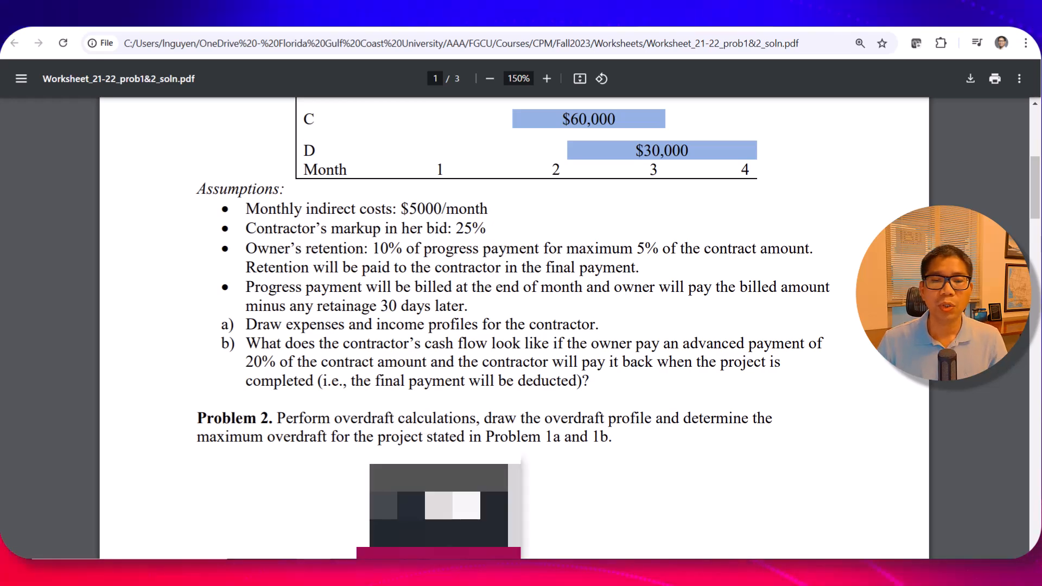
# Step: Switch back to Primavera Cloud and open the CPM-21-Test project's resource list
pyautogui.click(451, 23)
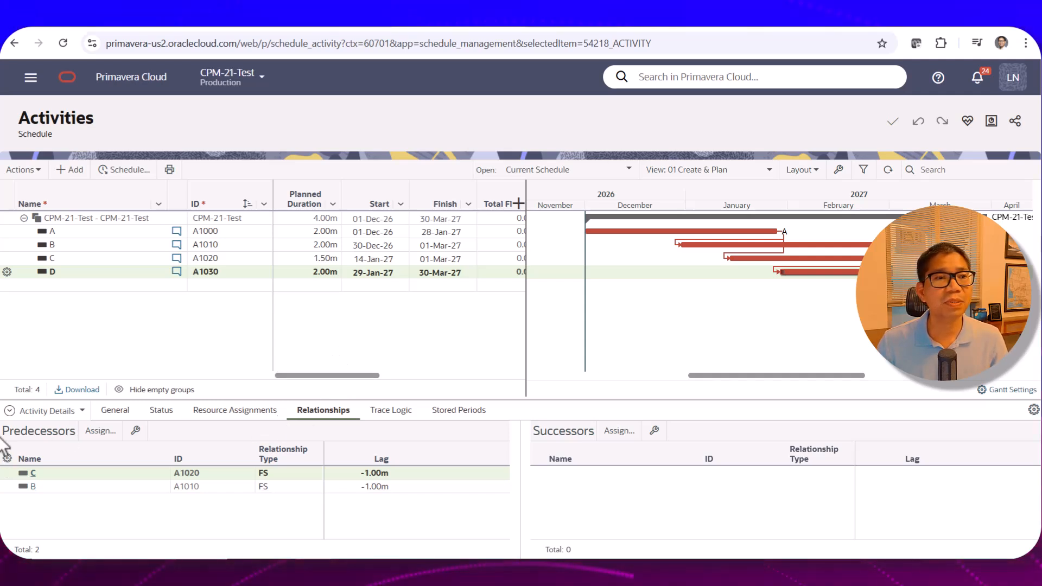
pyautogui.click(30, 80)
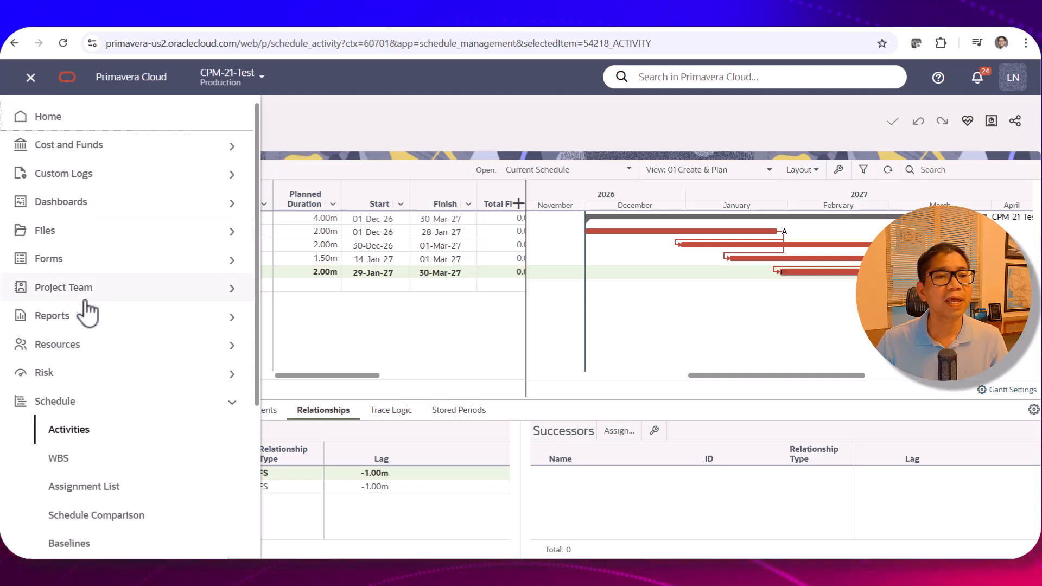
pyautogui.click(232, 347)
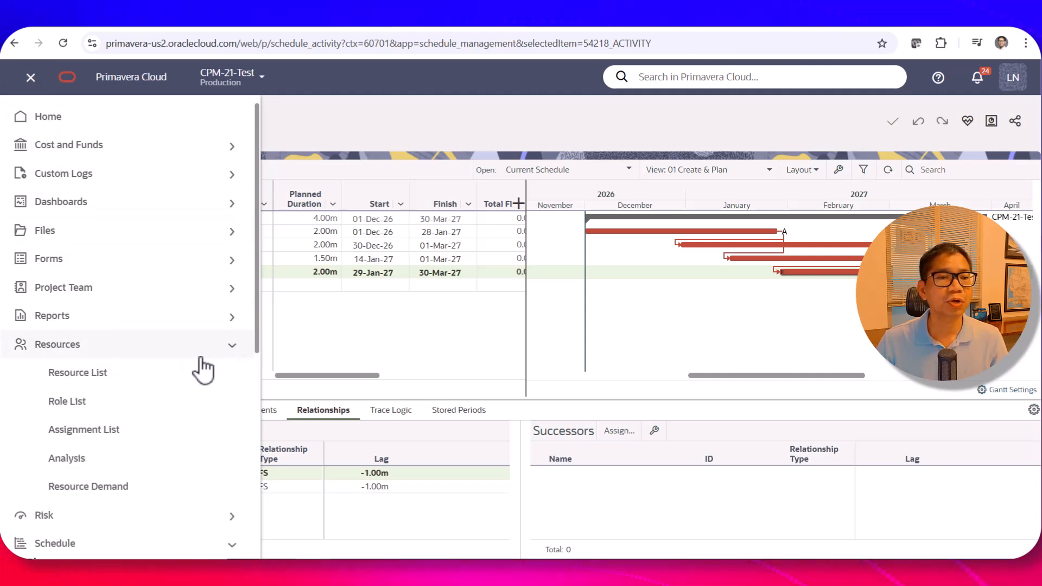
pyautogui.click(85, 379)
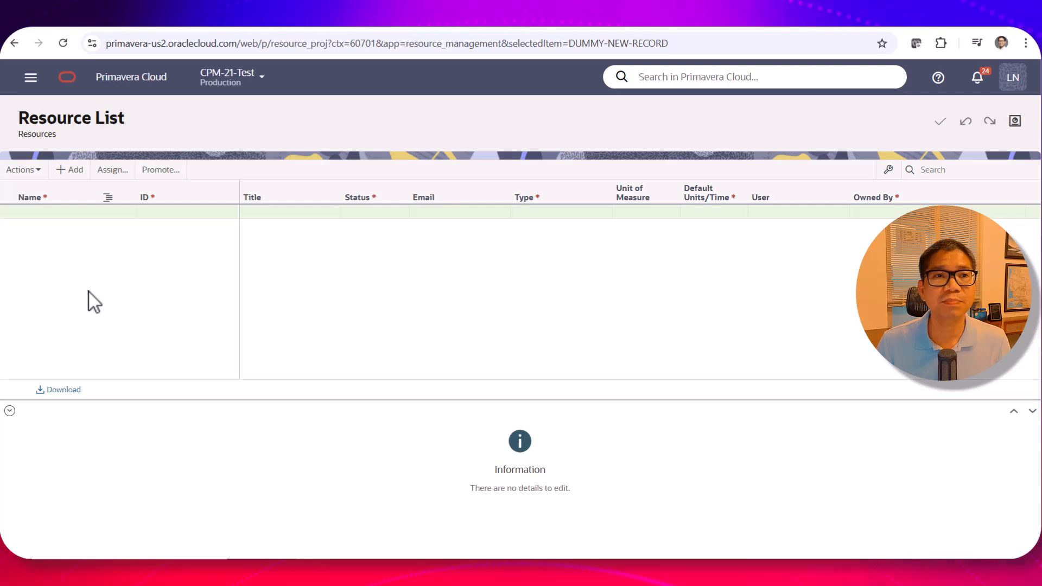
# Step: Add a resource named Act Cost to the project's resource list and set its type to Material
pyautogui.click(80, 213)
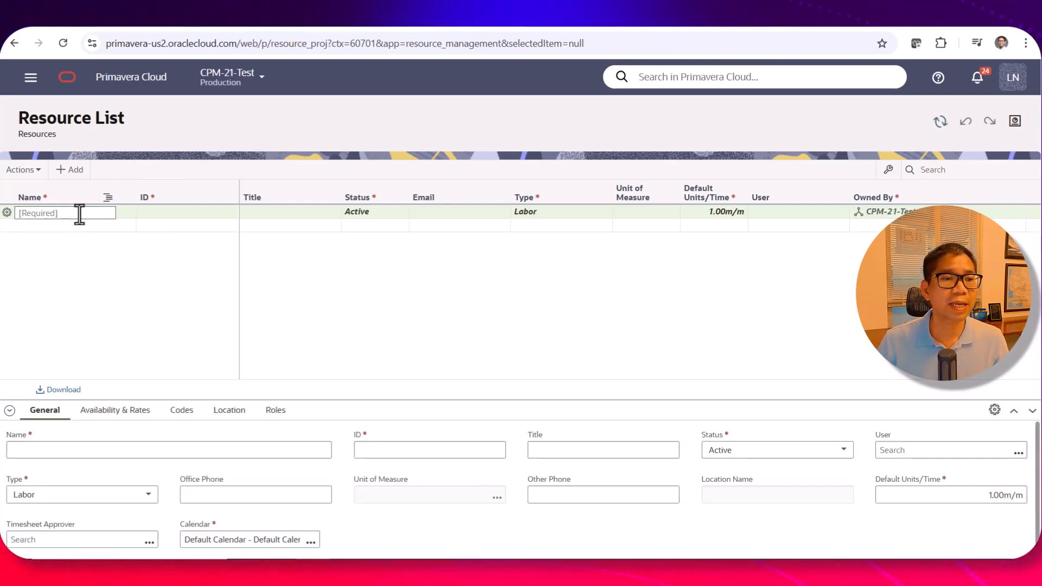
pyautogui.write('Act Cost')
pyautogui.click(182, 214)
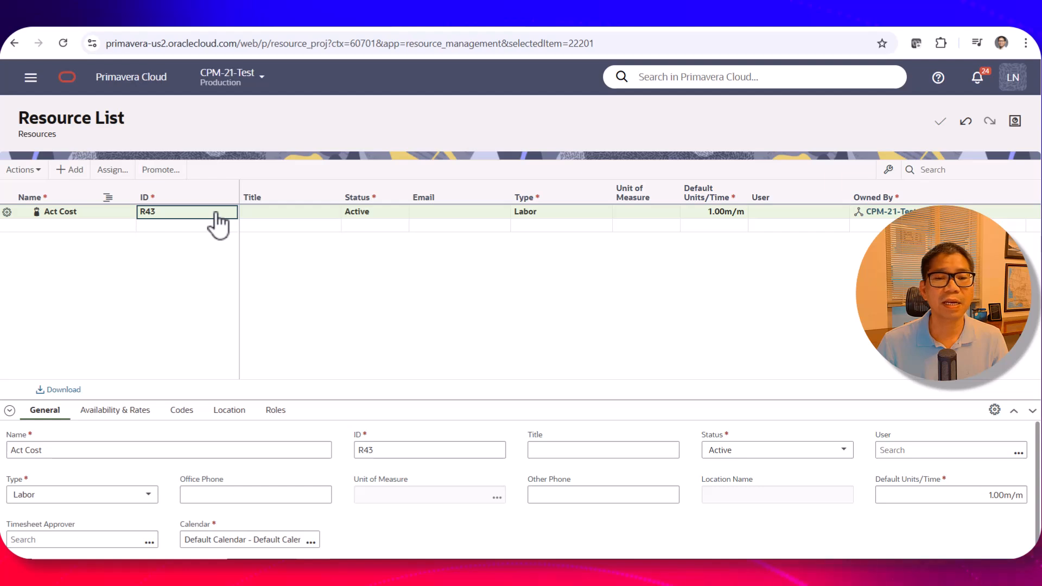
pyautogui.click(596, 216)
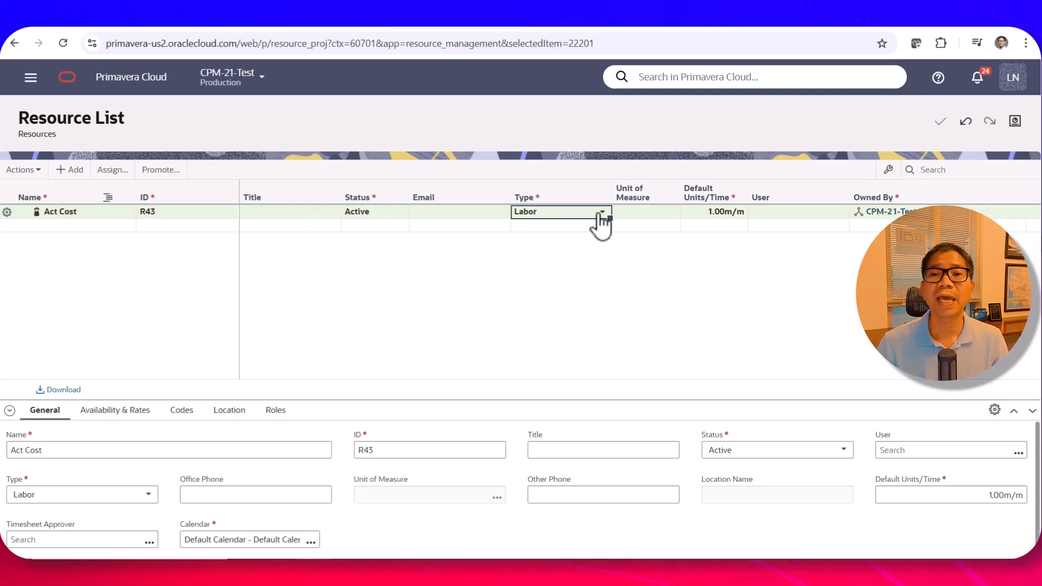
pyautogui.click(602, 215)
pyautogui.click(543, 267)
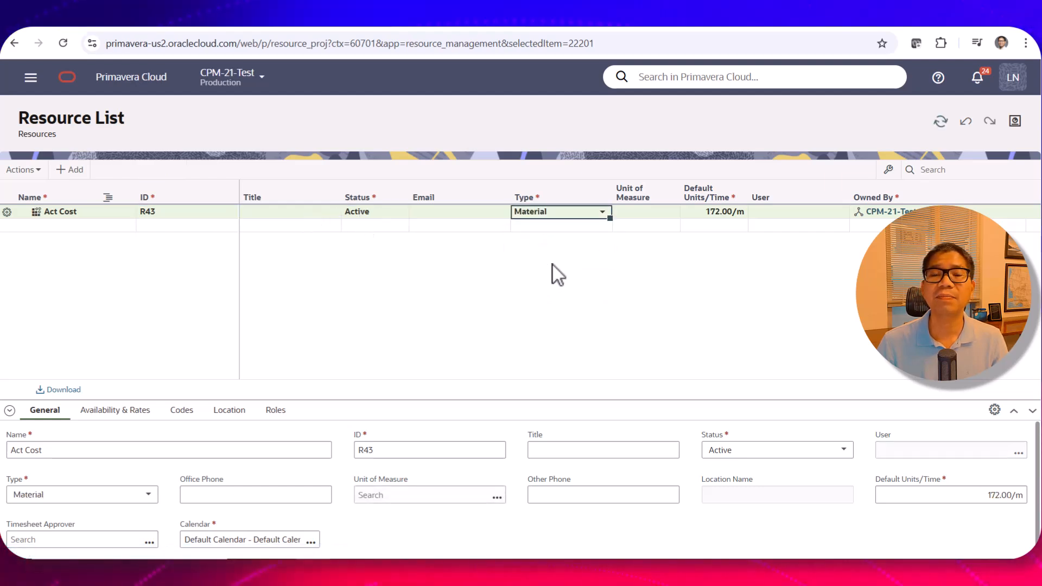
# Step: Go from Act Cost's unit of measure selection to managing the units, and save a new unit with abbreviation and name Euro
pyautogui.click(652, 215)
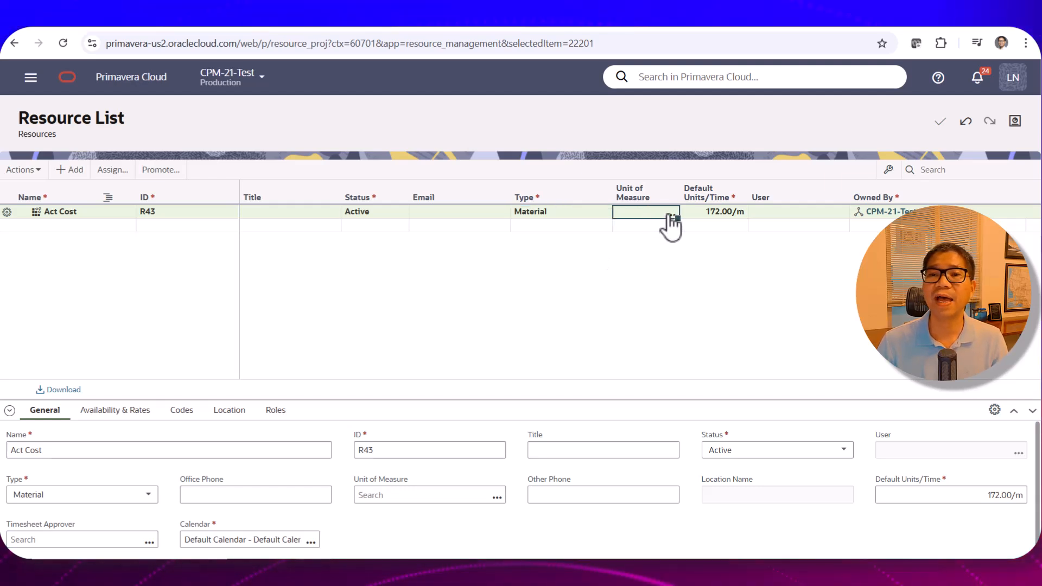
pyautogui.click(672, 216)
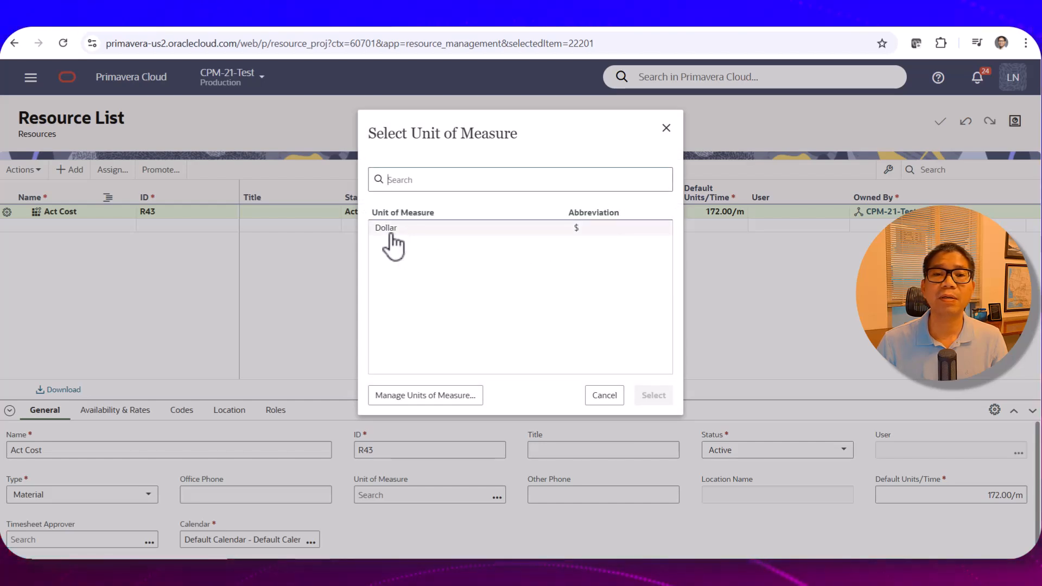
pyautogui.click(428, 399)
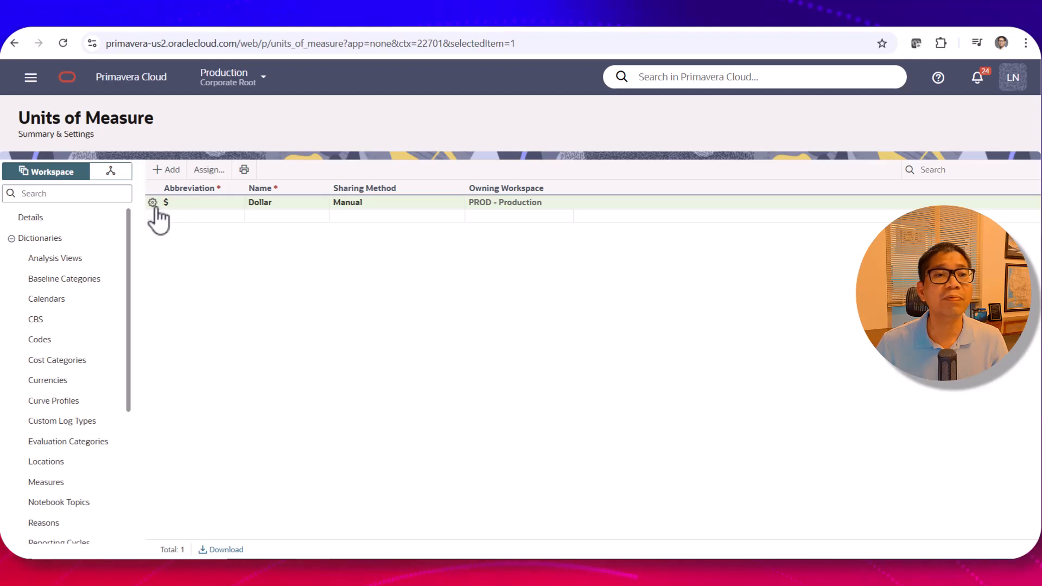
pyautogui.click(169, 171)
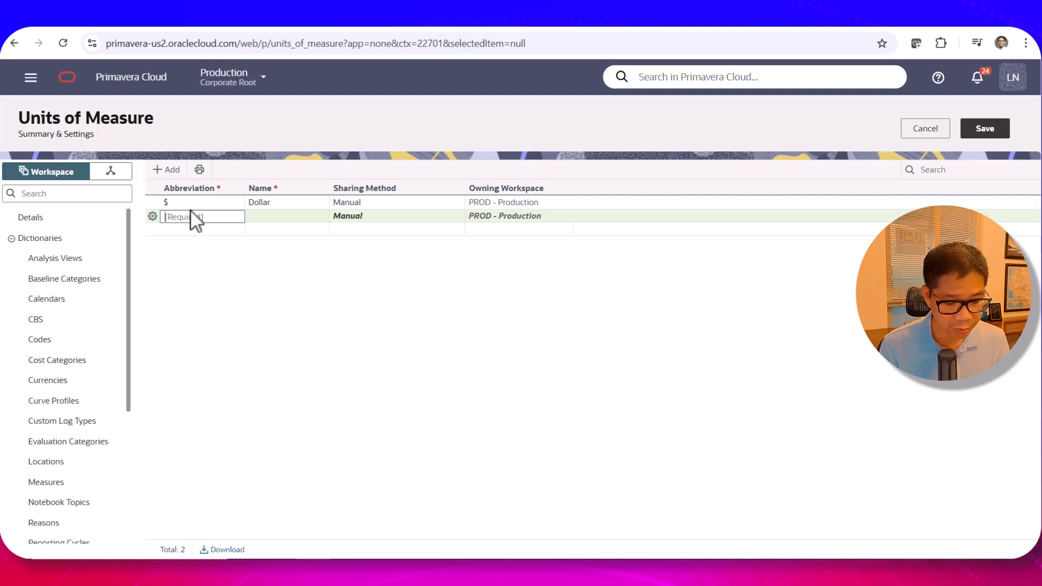
pyautogui.write('Euro')
pyautogui.click(278, 217)
pyautogui.write('Euro')
pyautogui.click(415, 218)
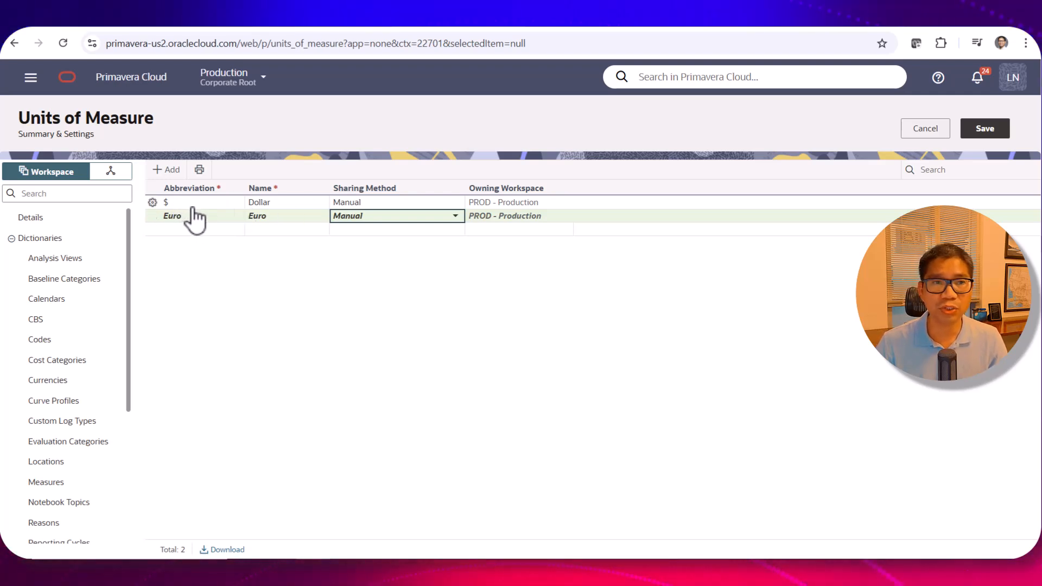
pyautogui.click(983, 131)
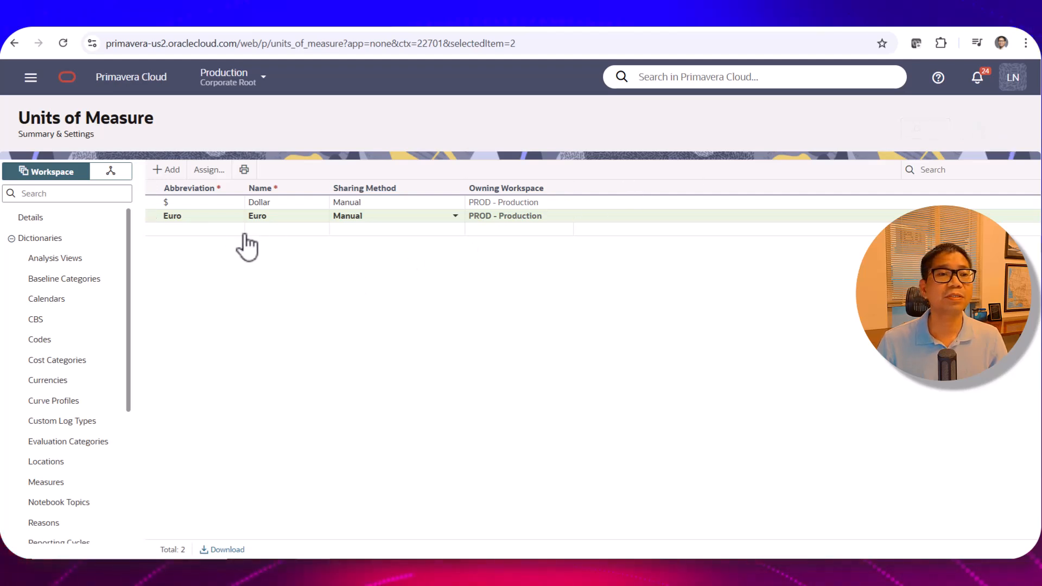
# Step: Open the Production workspace's resource list and switch back to the CPM-21-Test project's resources
pyautogui.click(31, 77)
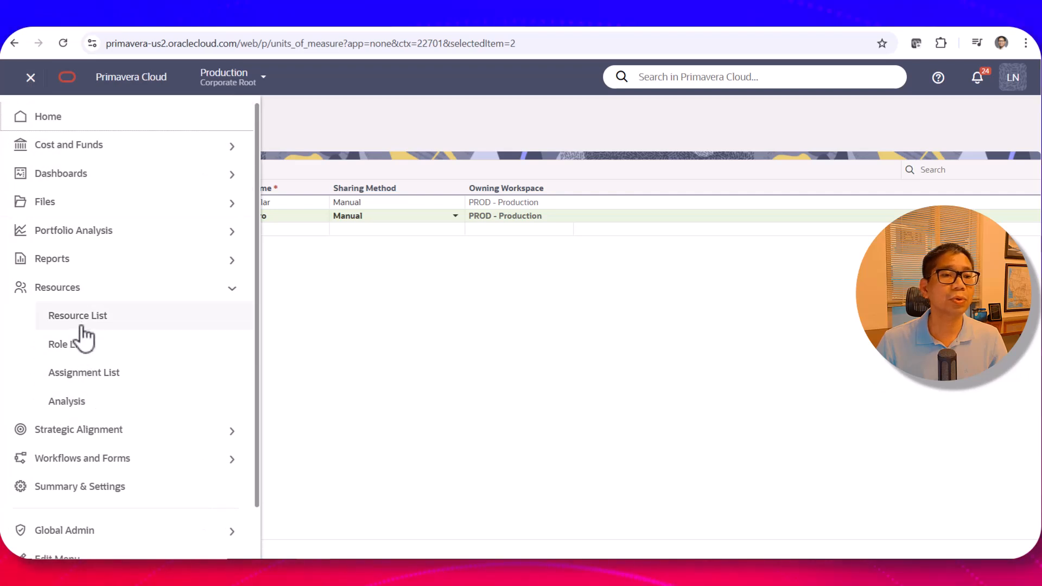
pyautogui.click(88, 317)
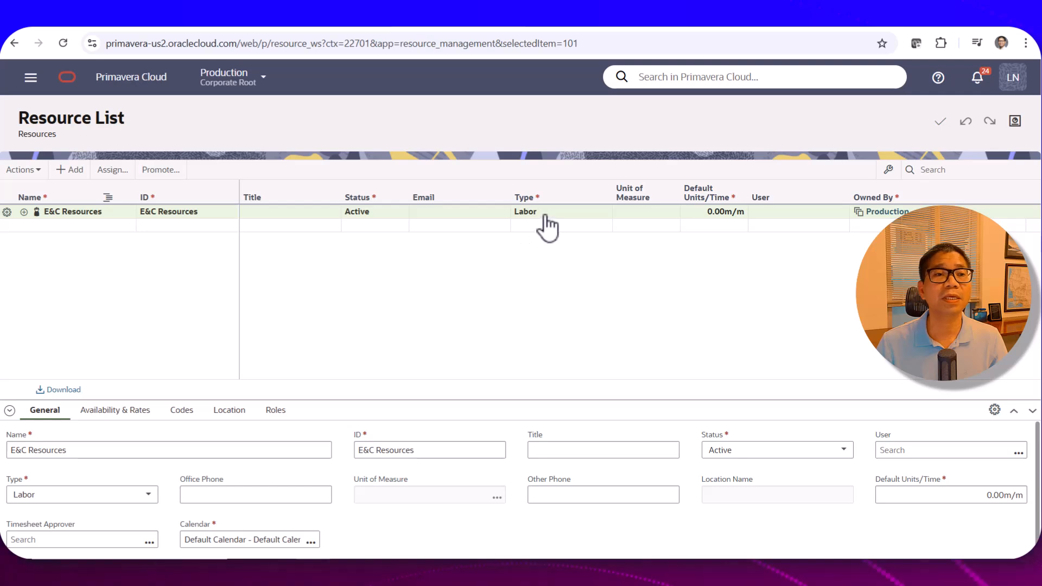
pyautogui.click(80, 226)
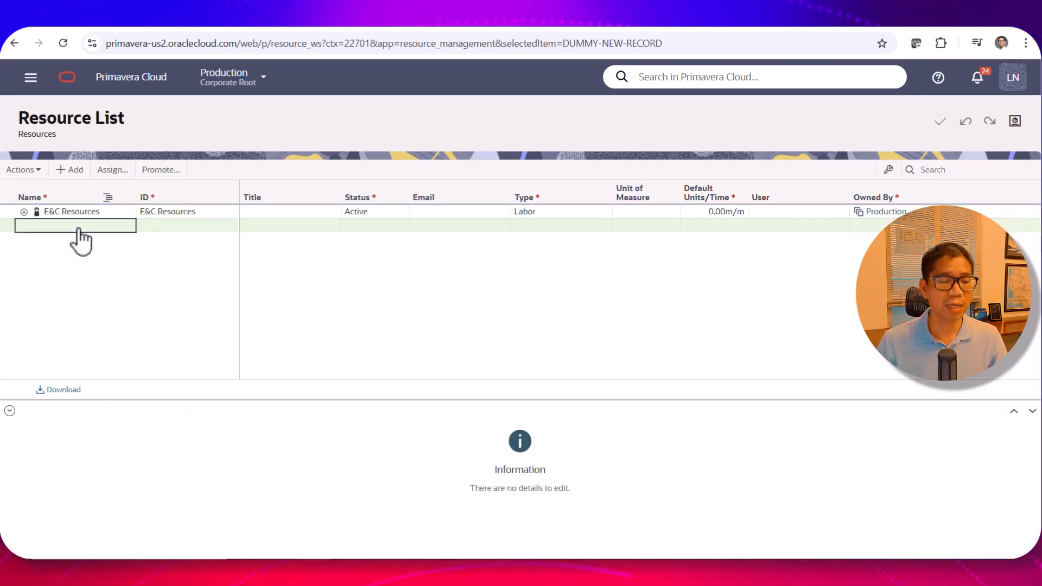
pyautogui.click(247, 82)
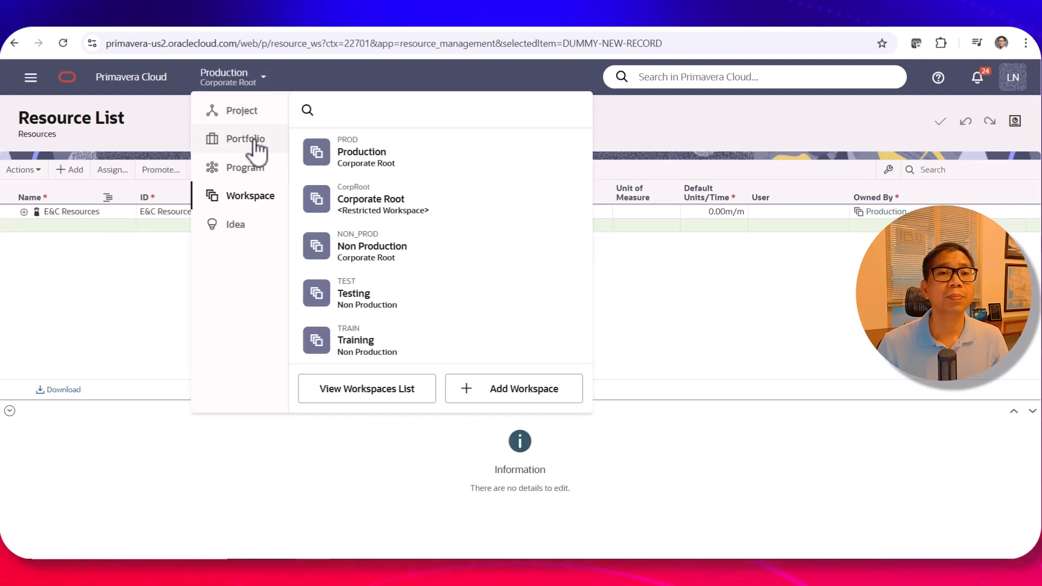
pyautogui.click(241, 112)
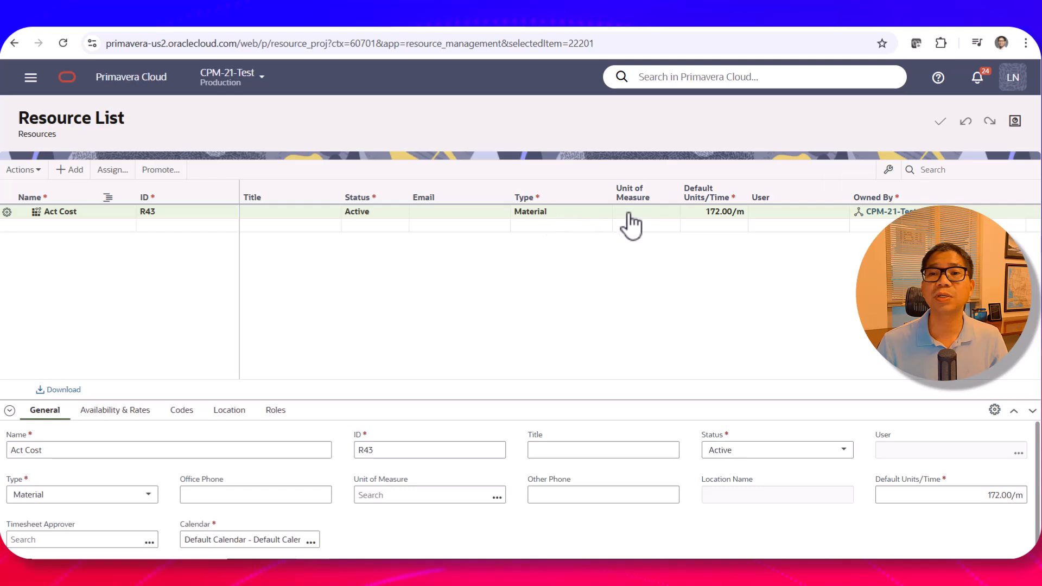
# Step: Set Act Cost's unit of measure to Dollar and its default units/time to 1 per month
pyautogui.click(671, 214)
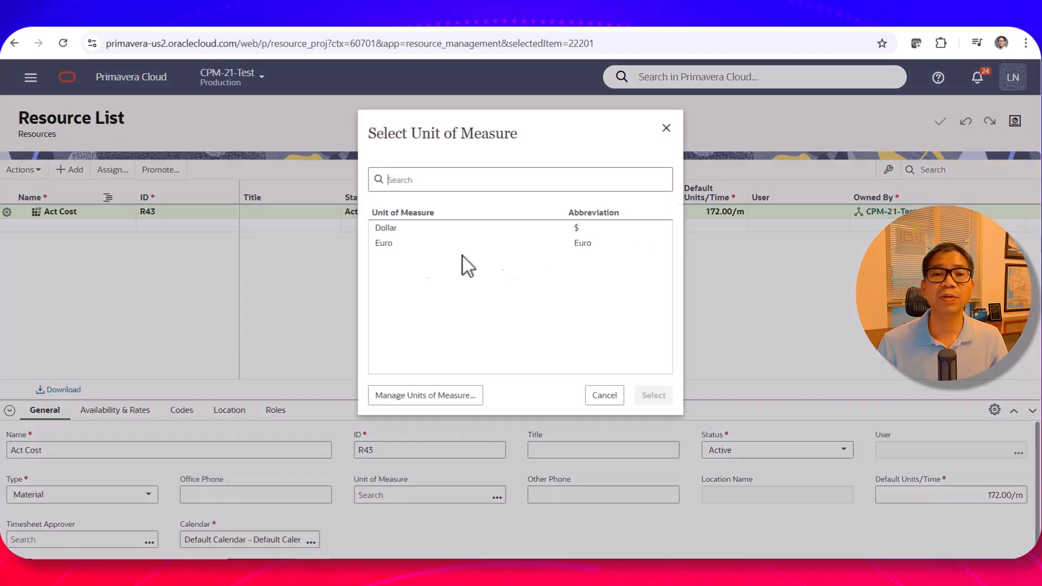
pyautogui.click(397, 230)
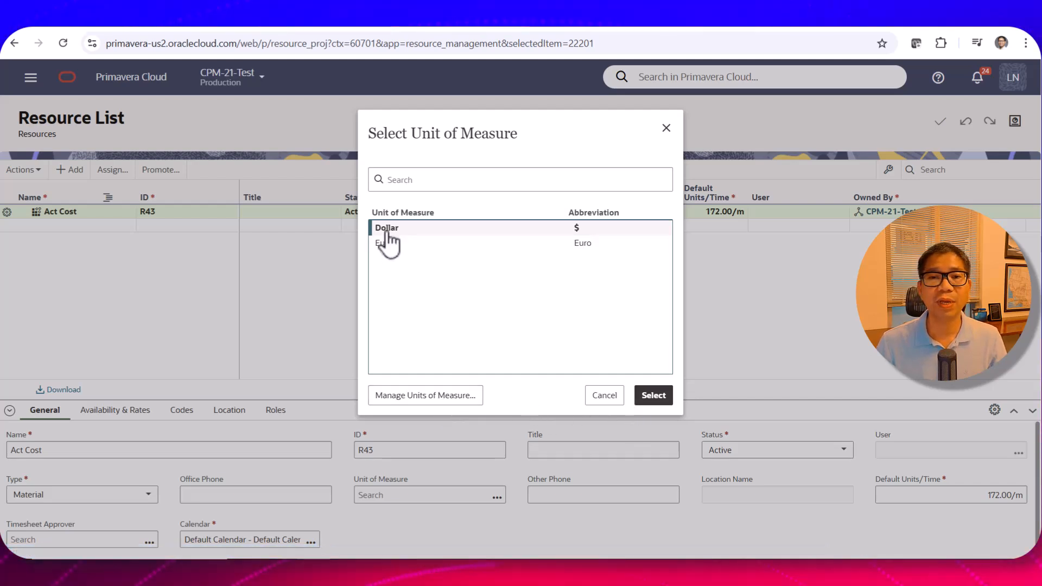
pyautogui.click(653, 396)
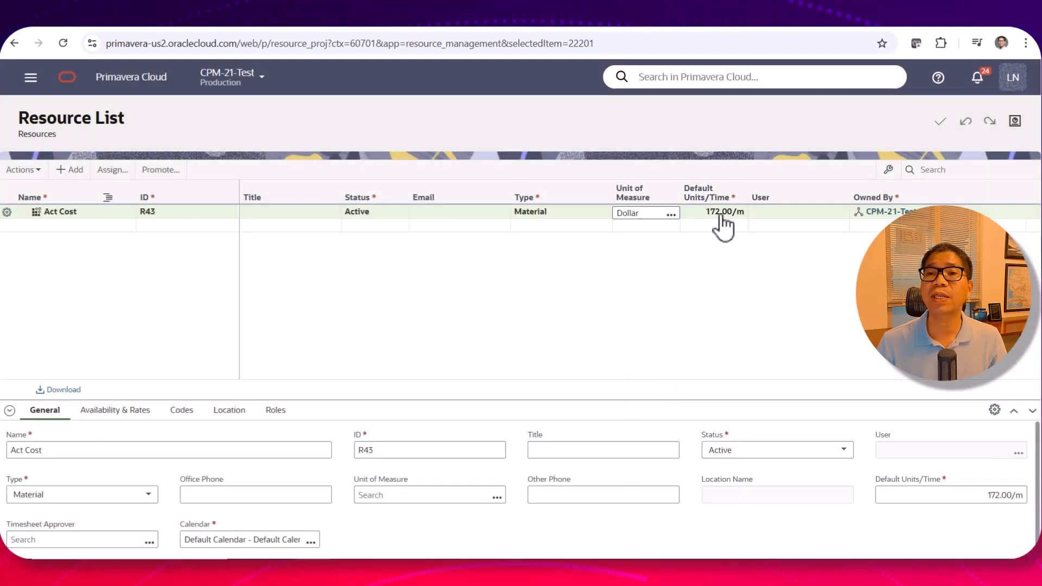
pyautogui.click(715, 215)
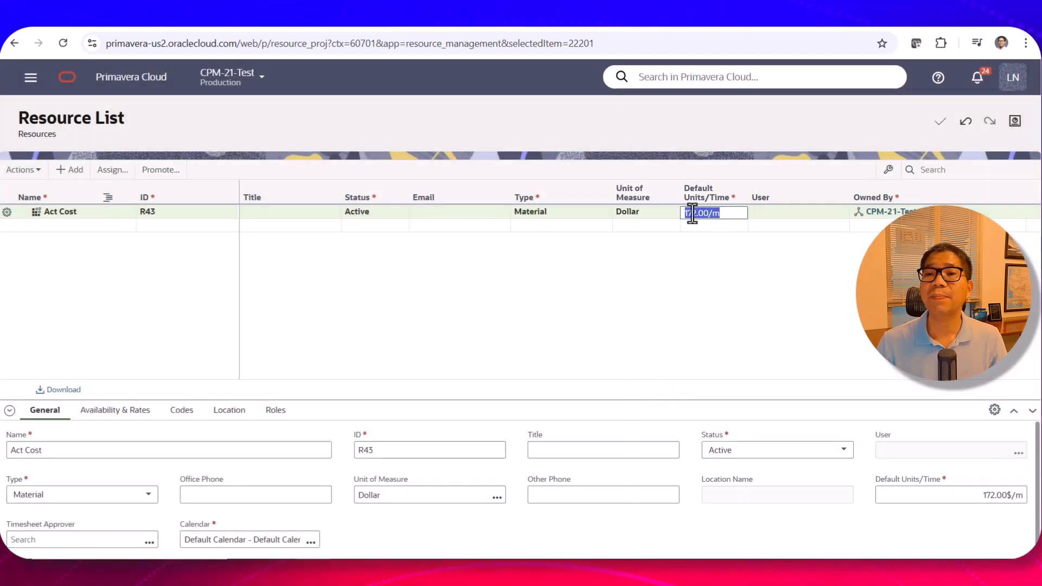
pyautogui.doubleClick(705, 213)
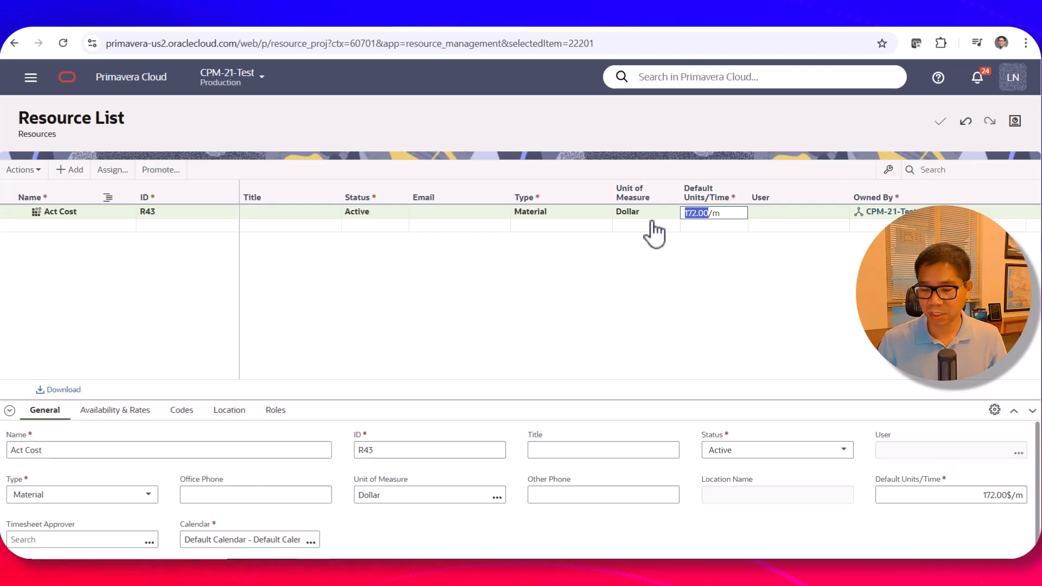
pyautogui.write('1')
pyautogui.press('Return')
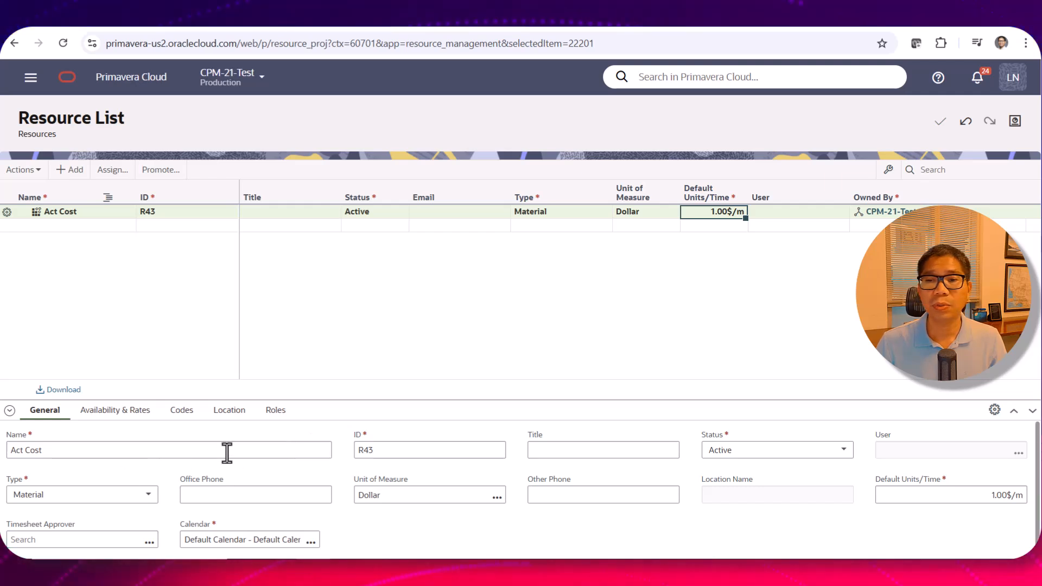
# Step: Set Act Cost's maximum units/time to 200000 per month in its availability and rates
pyautogui.click(120, 411)
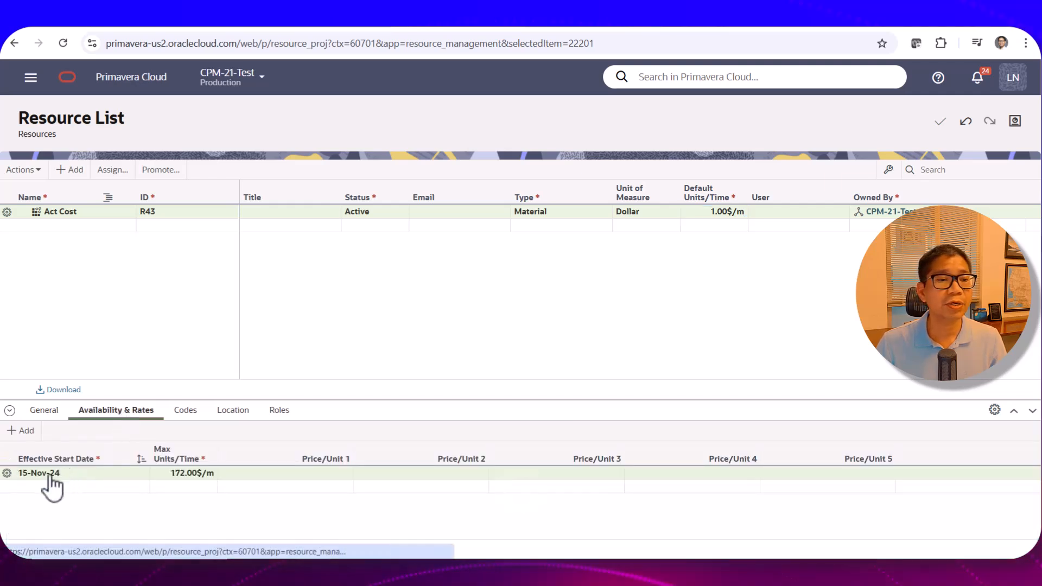
pyautogui.click(177, 480)
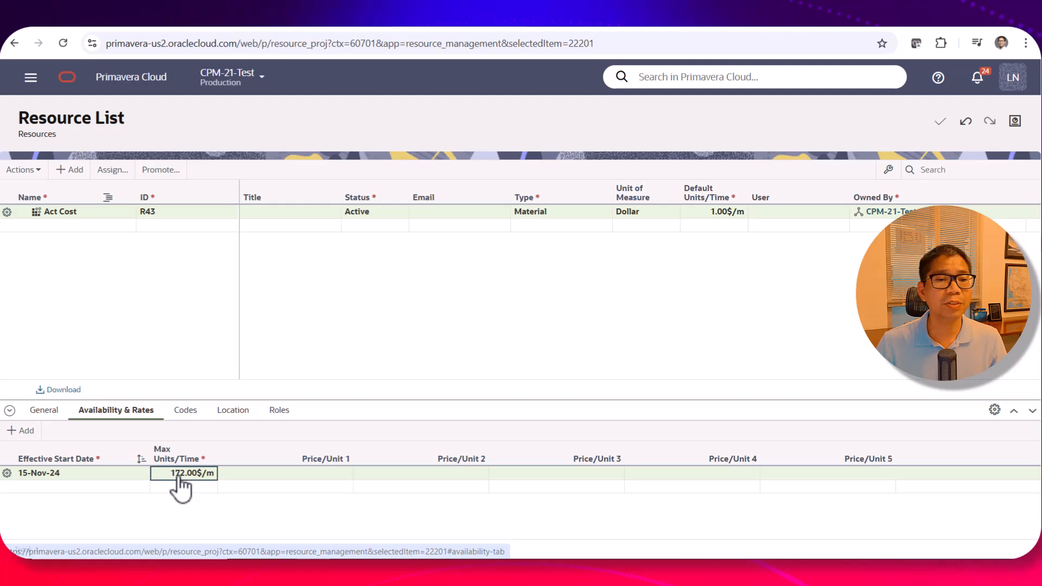
pyautogui.click(174, 478)
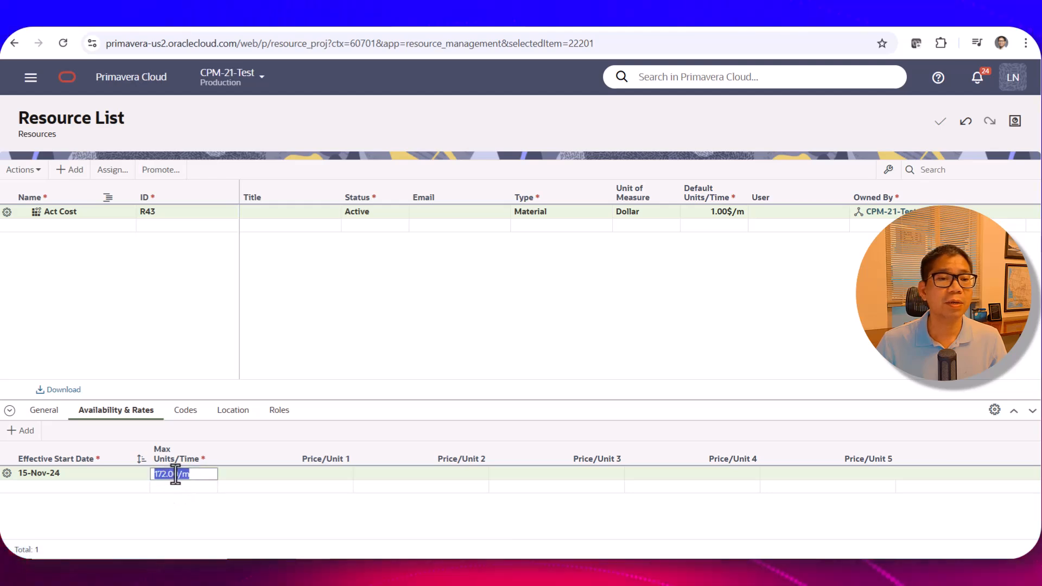
pyautogui.click(175, 475)
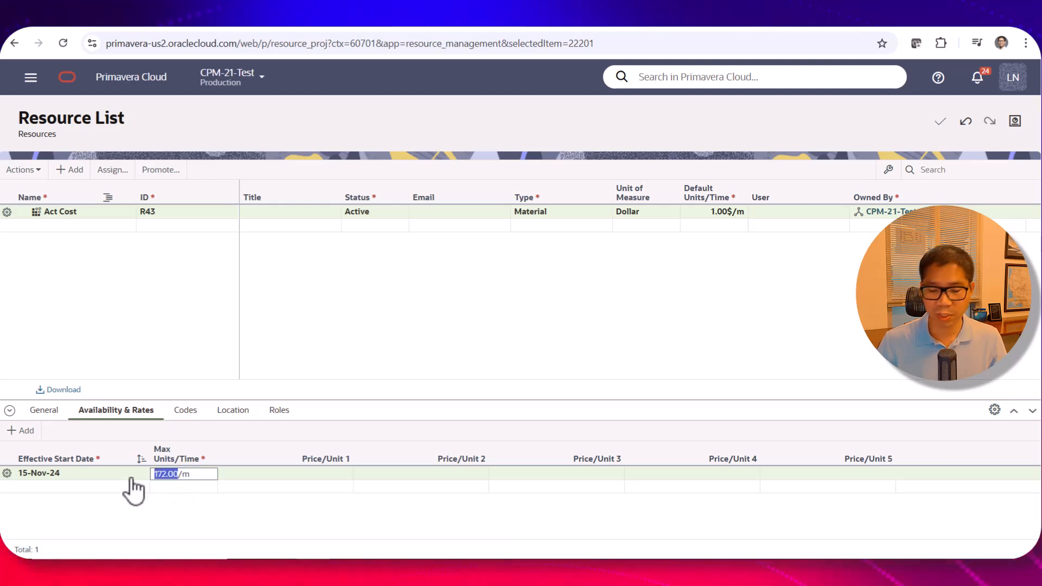
pyautogui.write('20000')
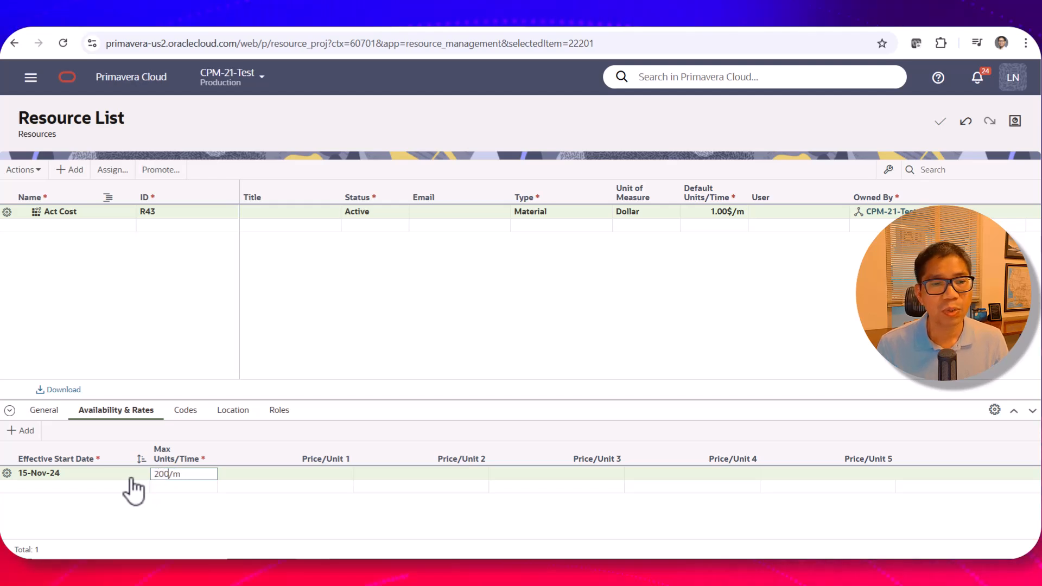
pyautogui.write('0')
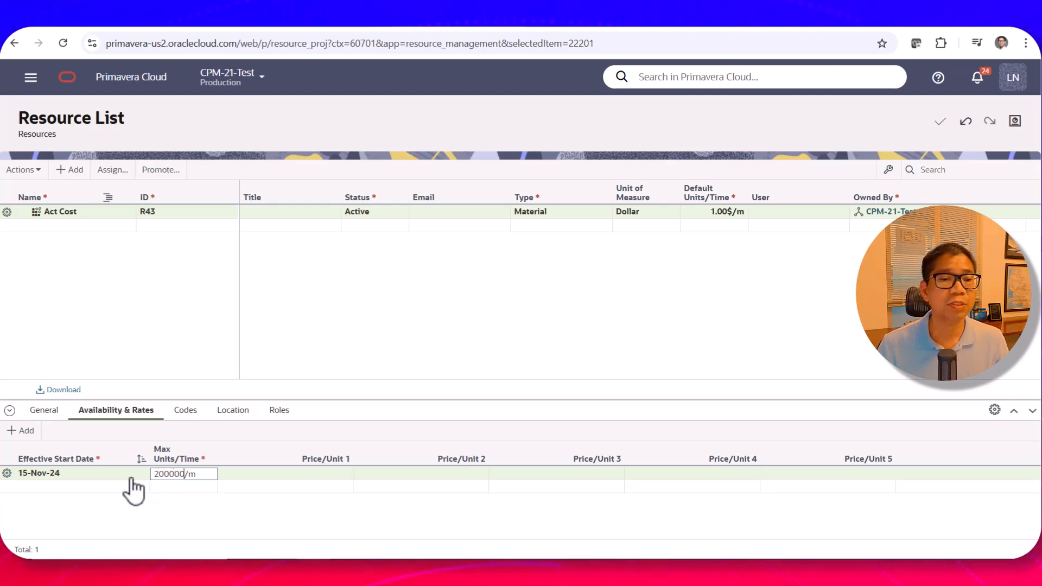
pyautogui.press('Return')
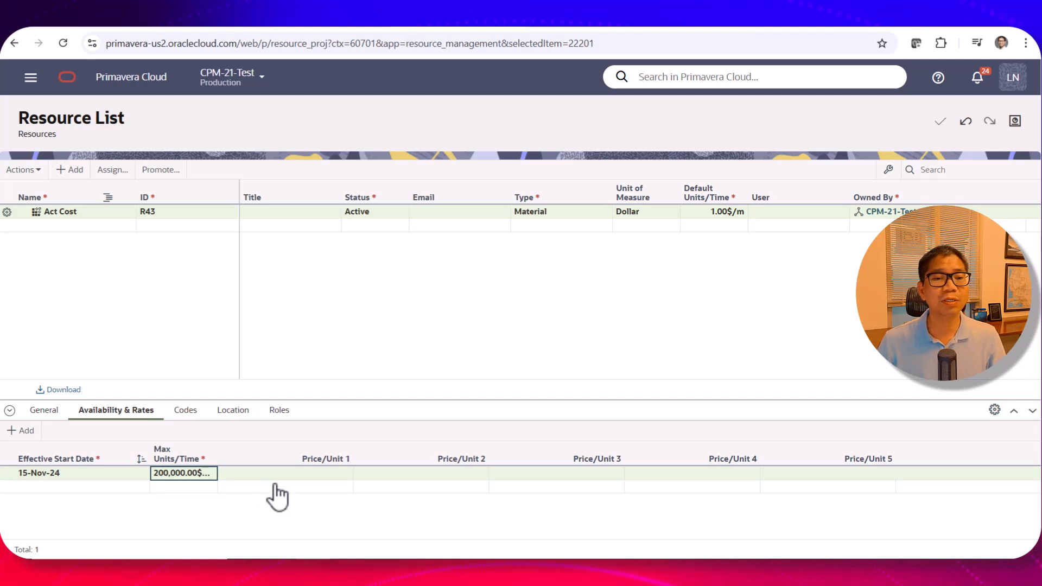
# Step: Check the contractor's markup in the worksheet PDF and set Act Cost's Price/Unit 1 to 1.25
pyautogui.click(261, 480)
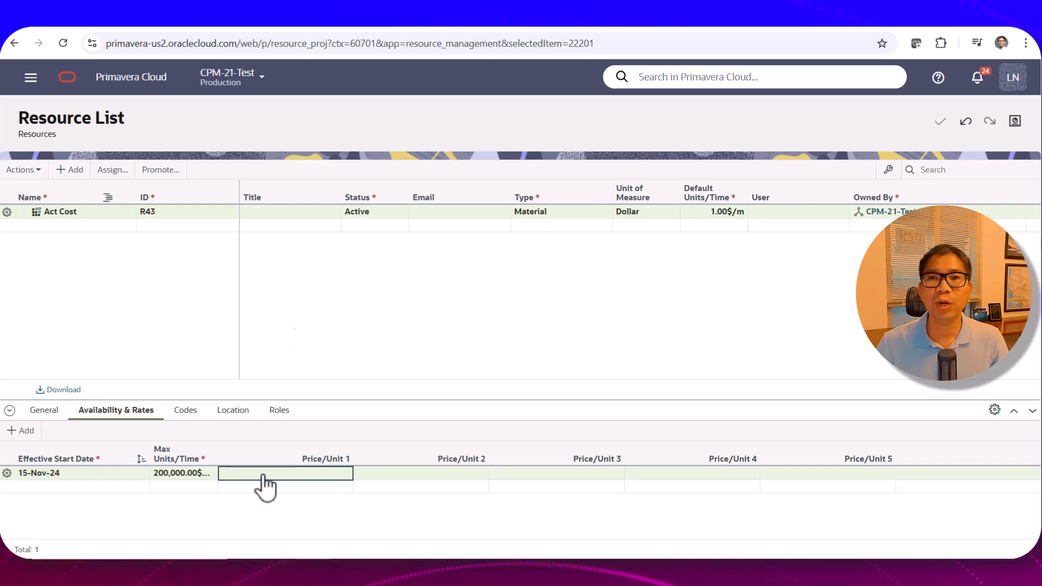
pyautogui.click(721, 29)
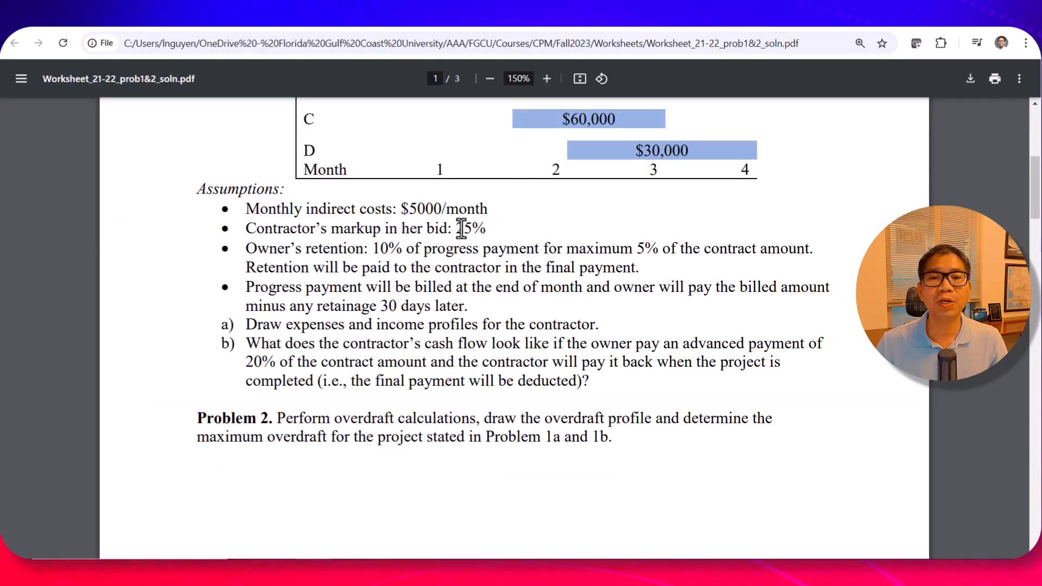
pyautogui.scroll(4, 444, 243)
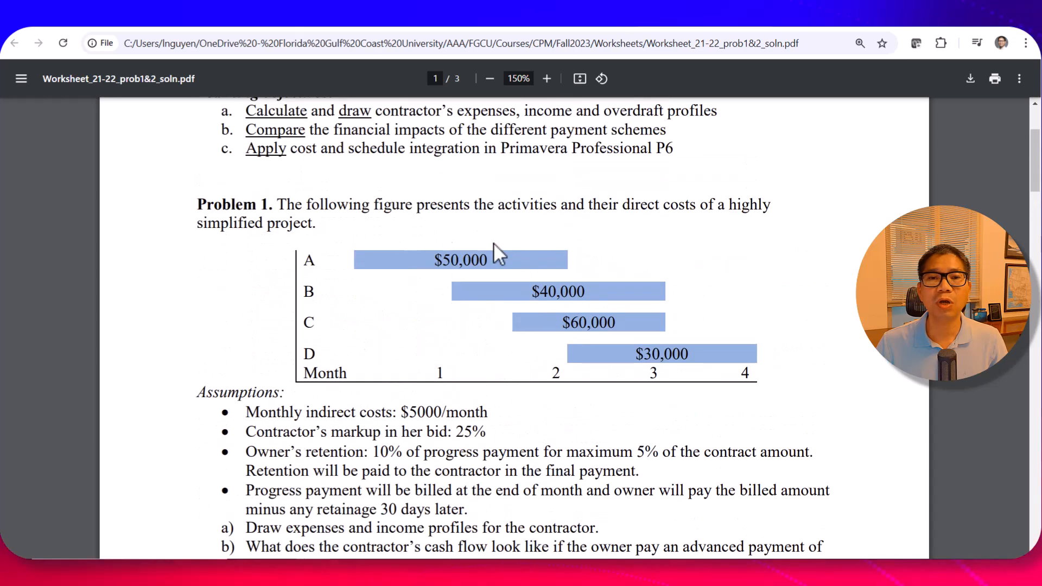
pyautogui.scroll(-1, 433, 280)
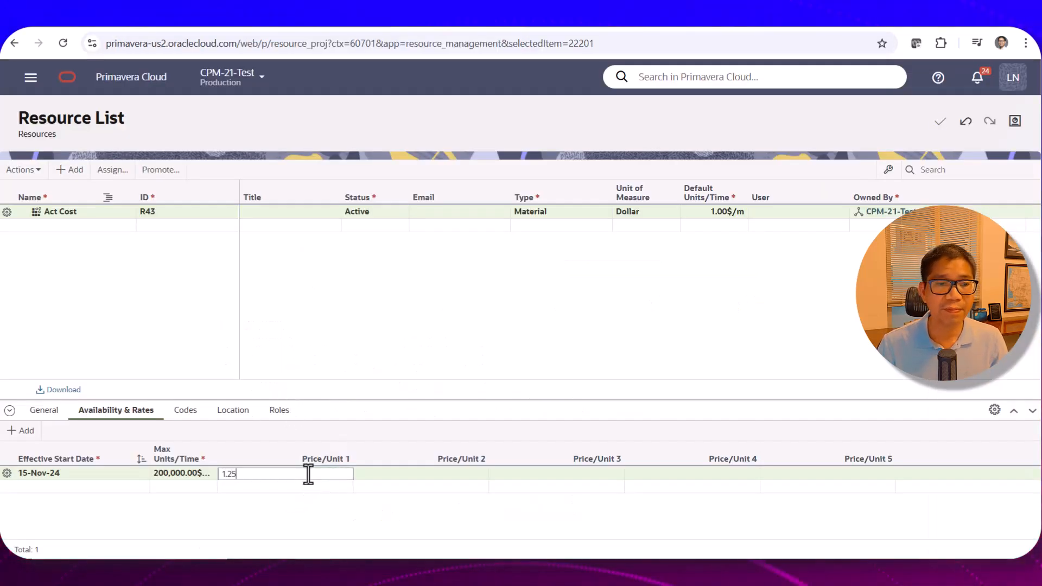
pyautogui.press('Return')
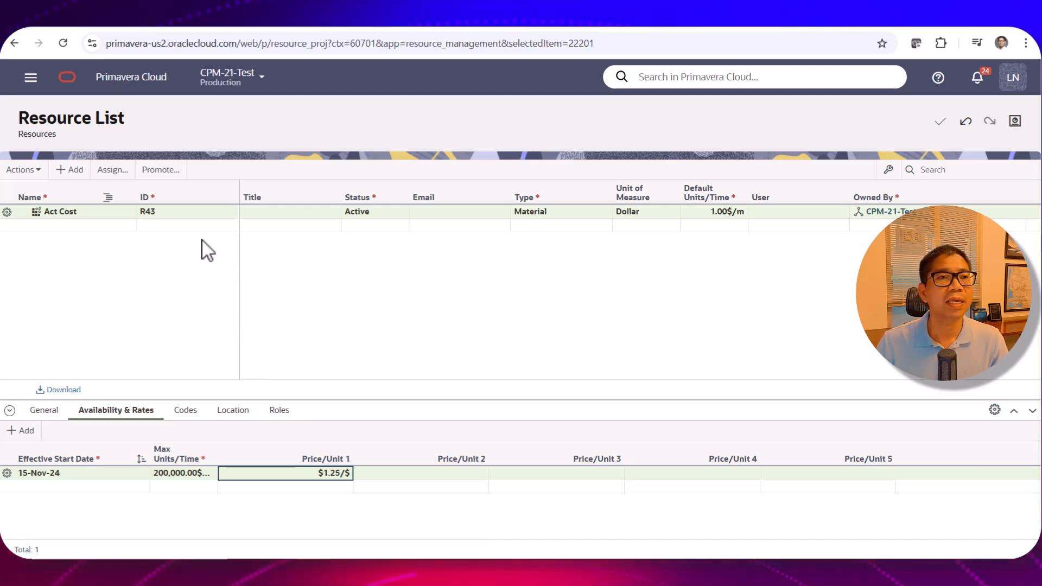
# Step: Open the project's schedule activities and check the activities' direct costs in the worksheet PDF
pyautogui.click(30, 78)
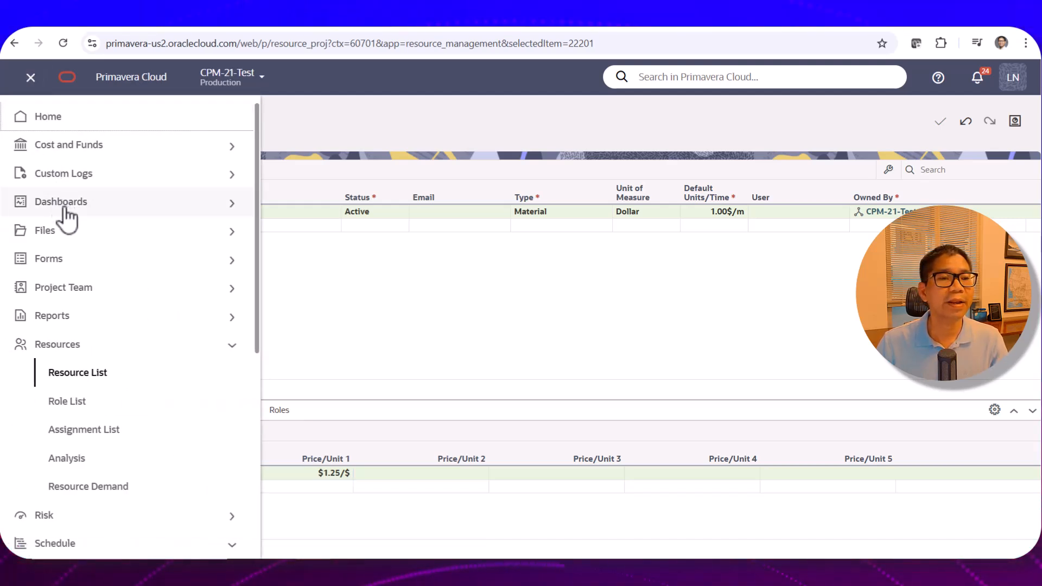
pyautogui.scroll(-3, 106, 445)
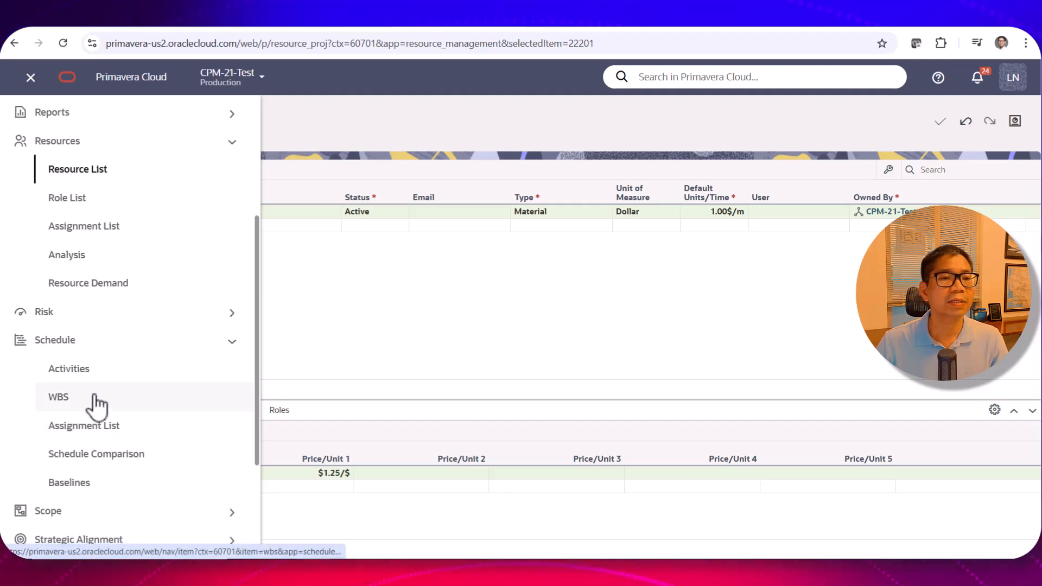
pyautogui.click(71, 369)
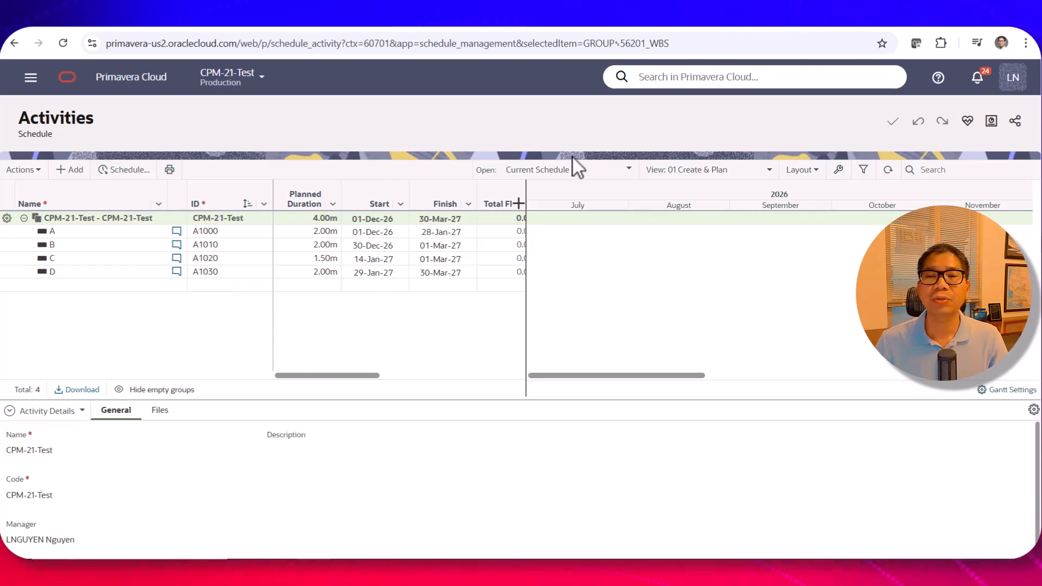
pyautogui.moveTo(696, 29)
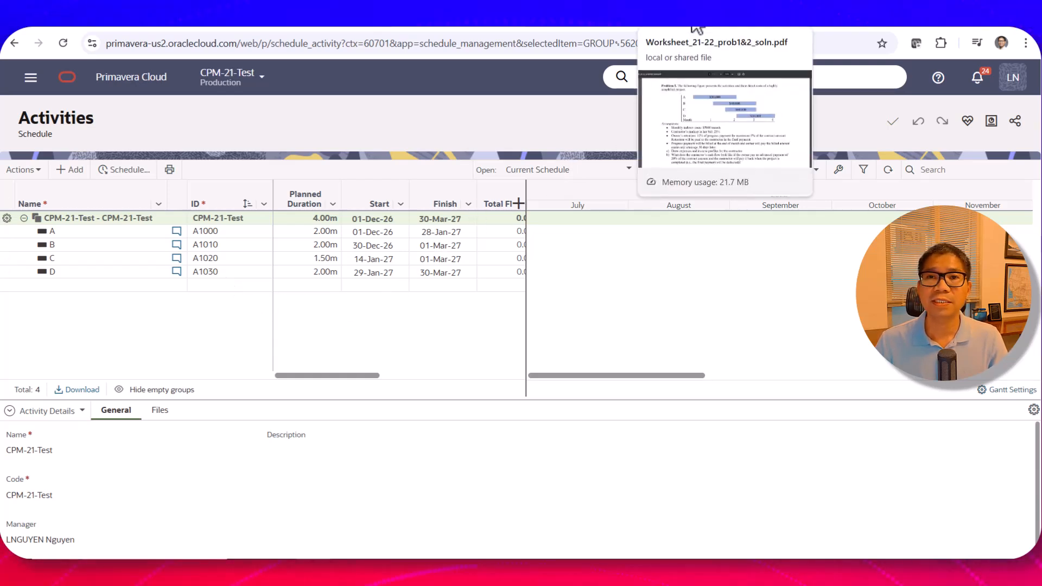
pyautogui.click(696, 30)
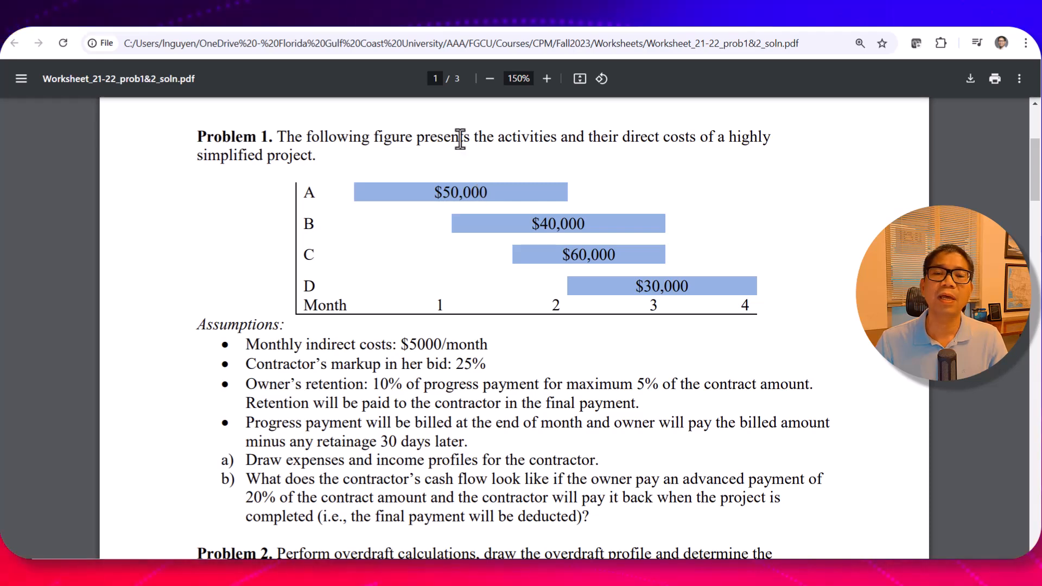
pyautogui.click(442, 27)
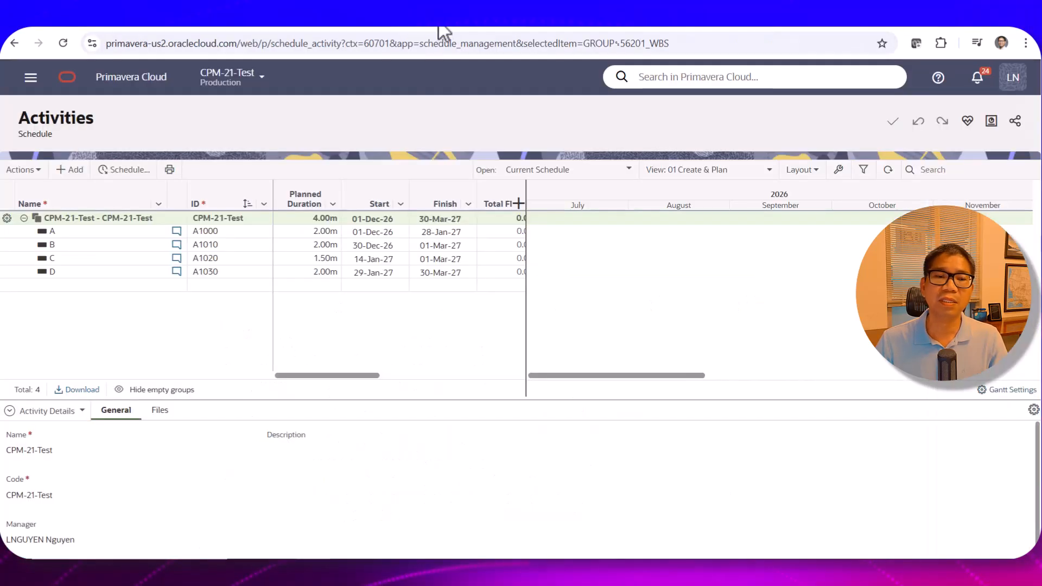
# Step: Assign the Act Cost resource to activity A
pyautogui.rightClick(81, 234)
pyautogui.moveTo(87, 363)
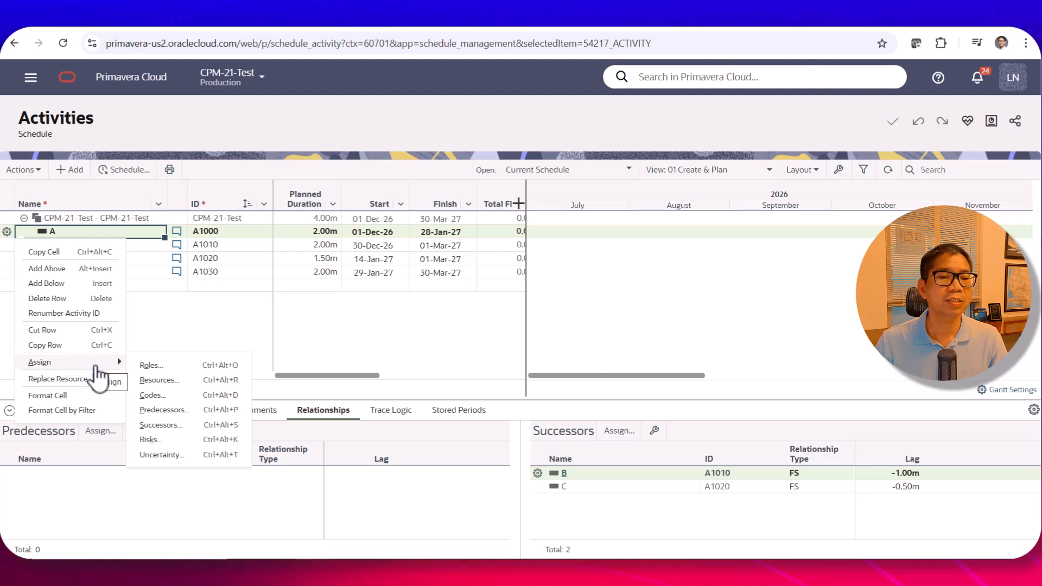
pyautogui.click(159, 380)
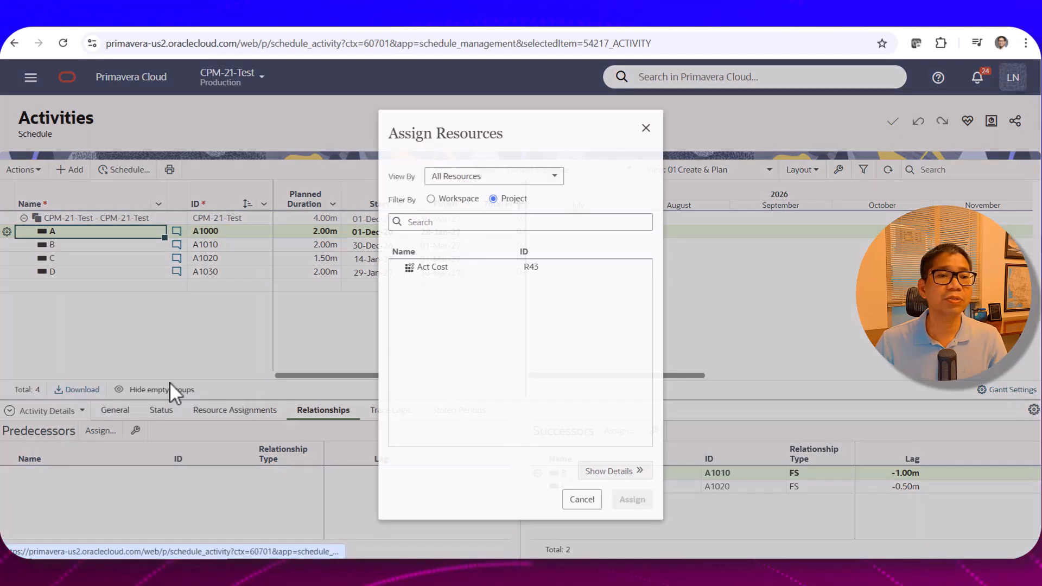
pyautogui.click(439, 271)
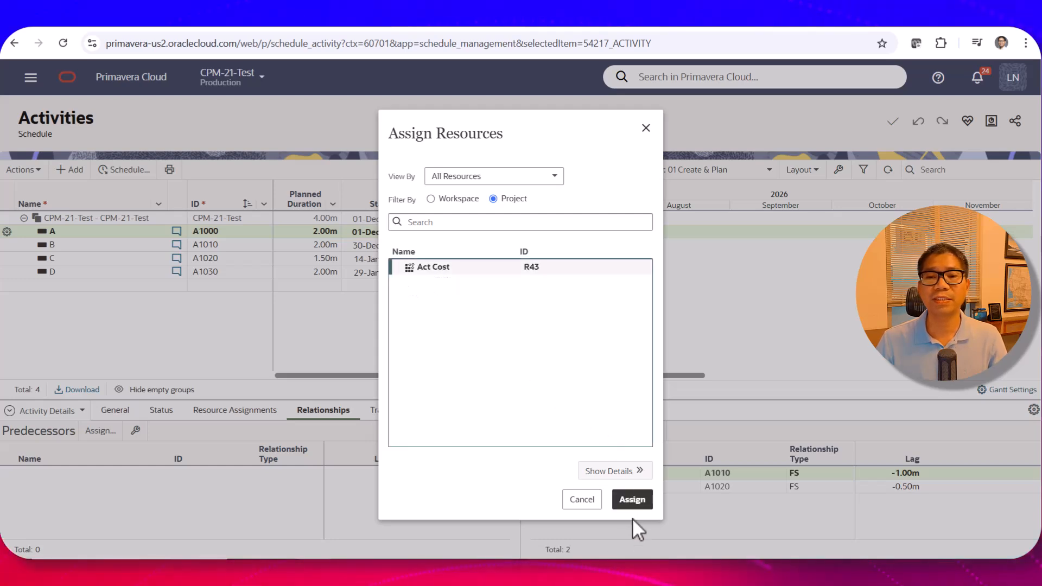
pyautogui.click(631, 500)
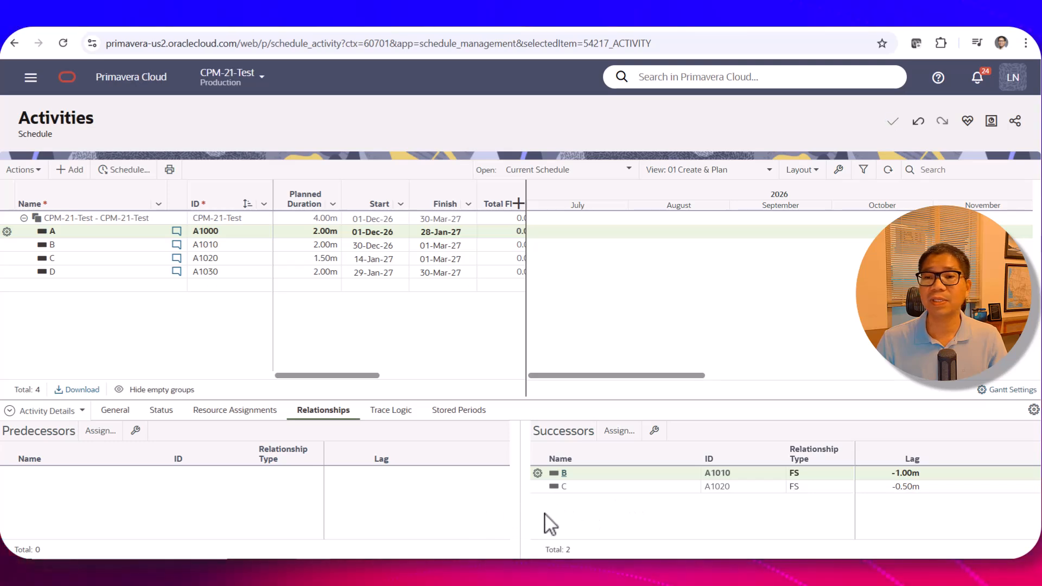
# Step: Assign Act Cost to activity A again, viewing the resource's availability details before confirming
pyautogui.click(95, 233)
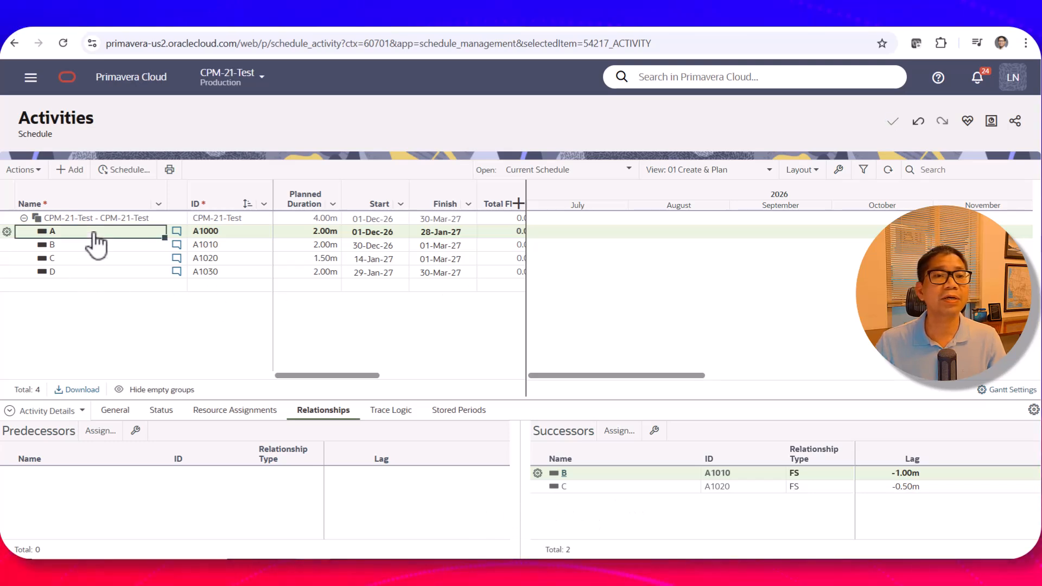
pyautogui.rightClick(95, 241)
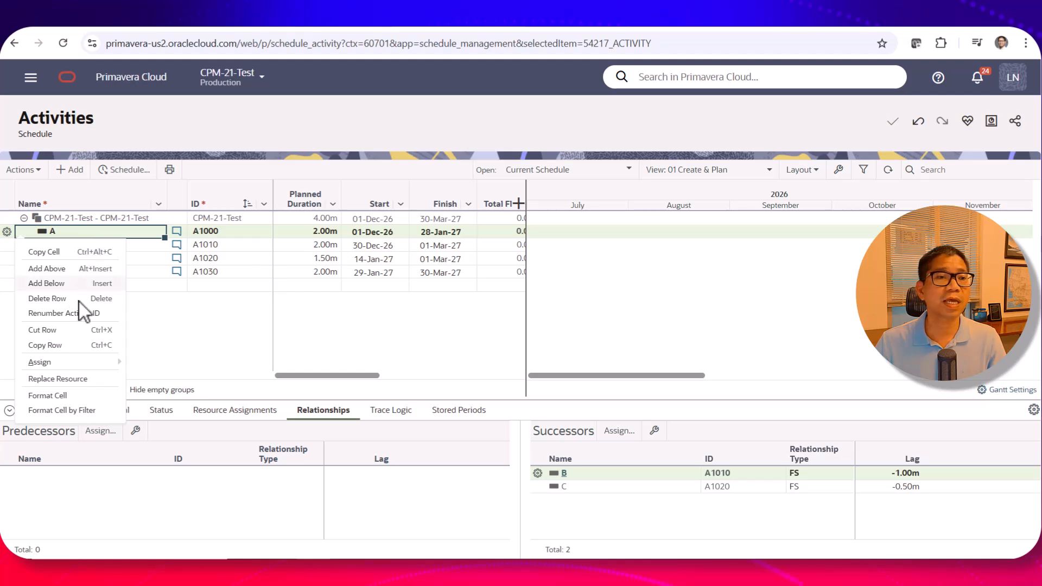
pyautogui.click(161, 380)
pyautogui.click(429, 271)
pyautogui.click(630, 471)
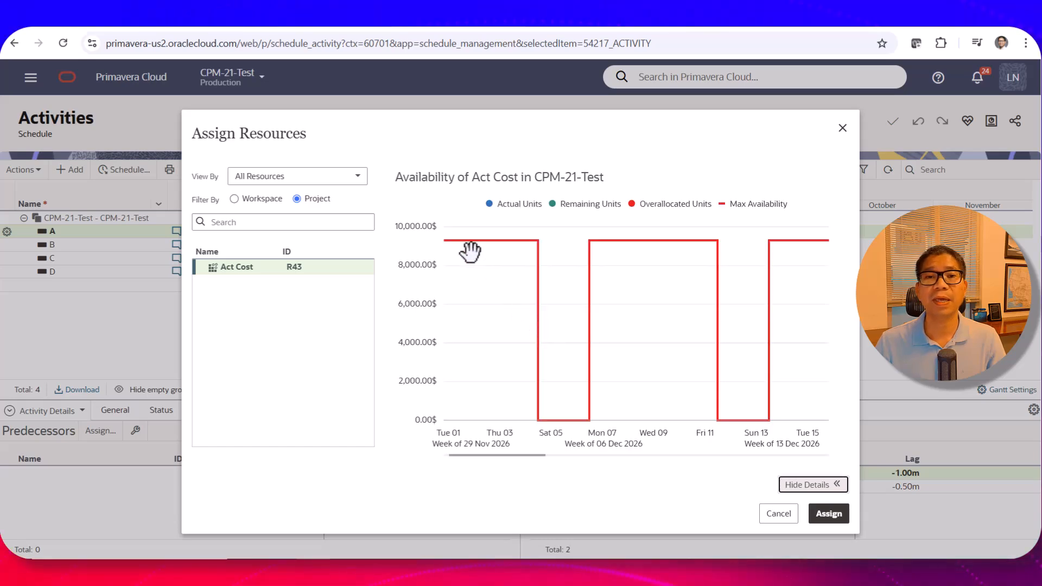
pyautogui.click(828, 513)
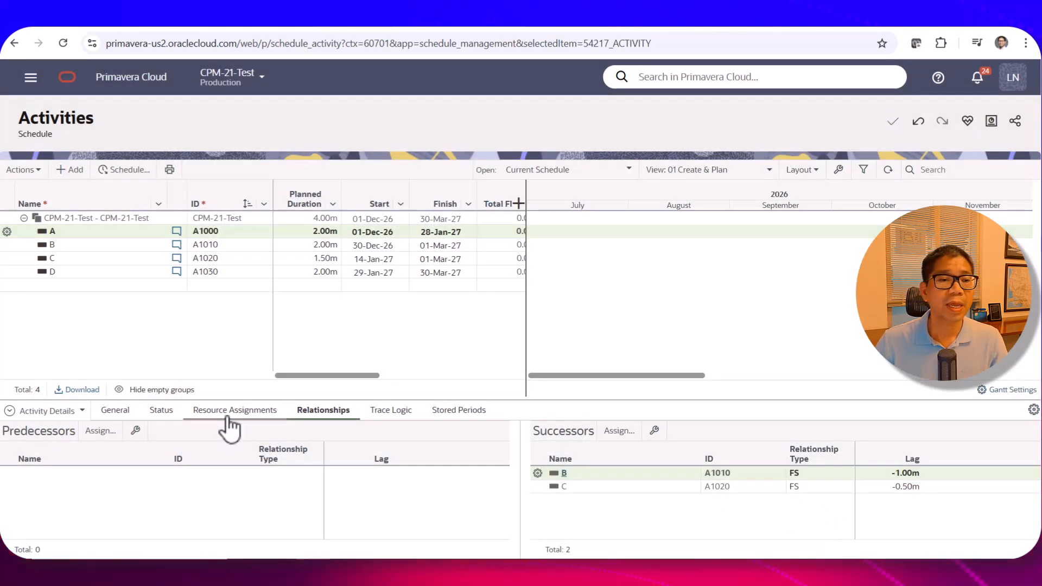
# Step: Delete the duplicate Act Cost entry from activity A's resource assignments
pyautogui.click(228, 412)
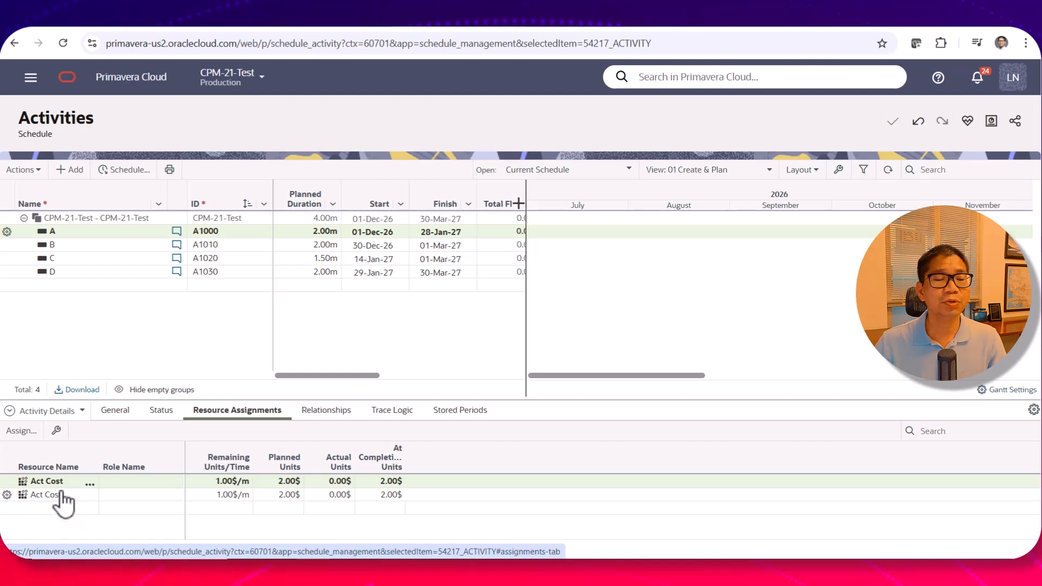
pyautogui.click(7, 494)
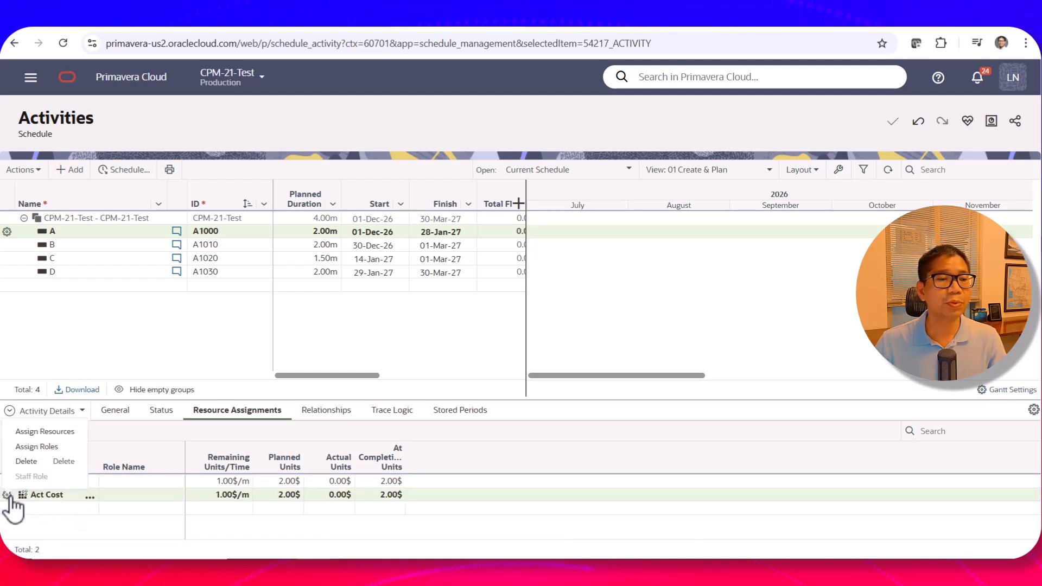
pyautogui.click(26, 461)
pyautogui.click(638, 235)
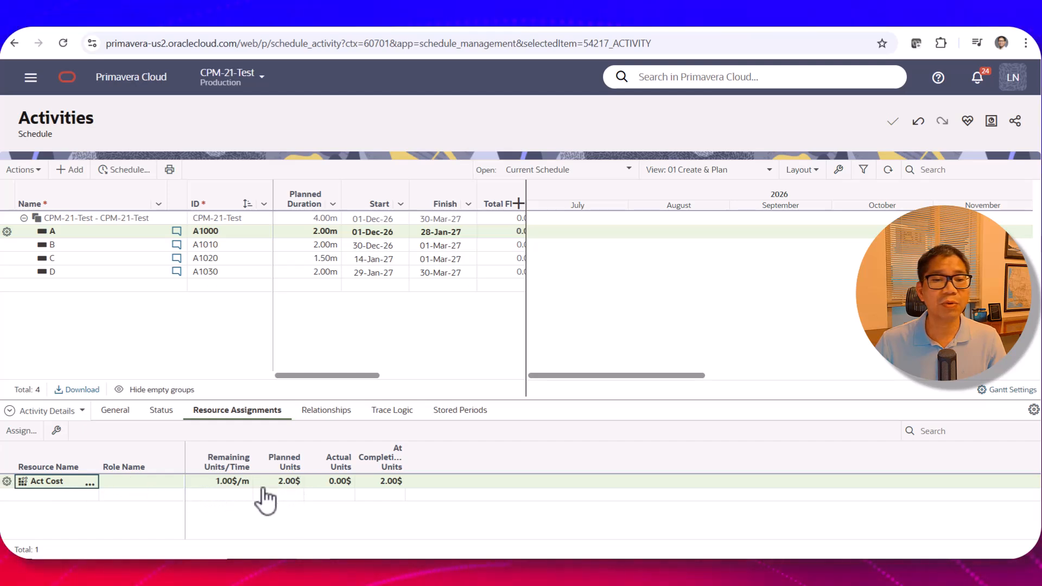
# Step: Set the remaining units/time of activity A's Act Cost assignment to 25000 per month
pyautogui.click(223, 483)
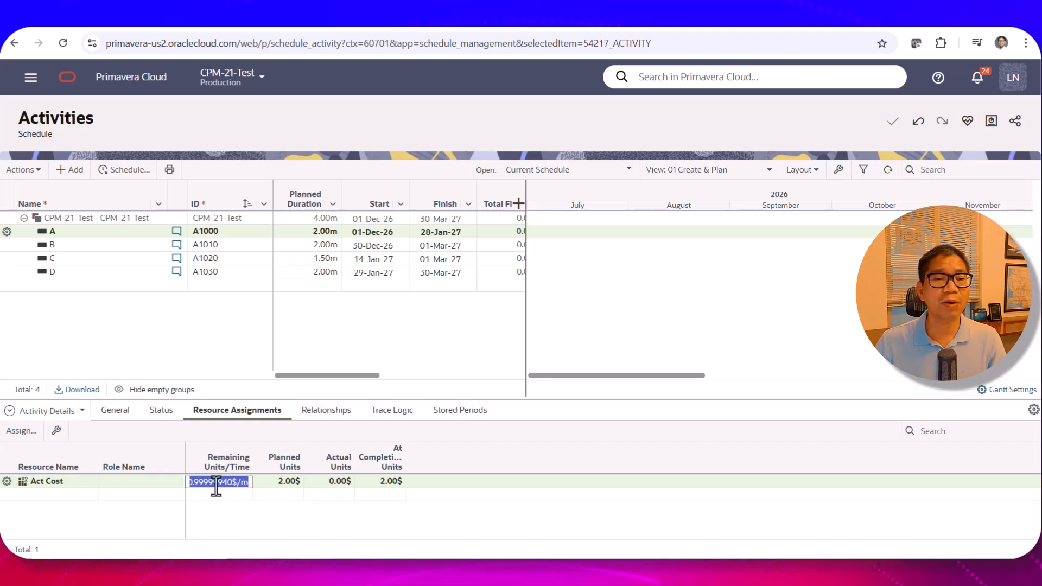
pyautogui.press('BackSpace')
pyautogui.write('25000')
pyautogui.click(329, 498)
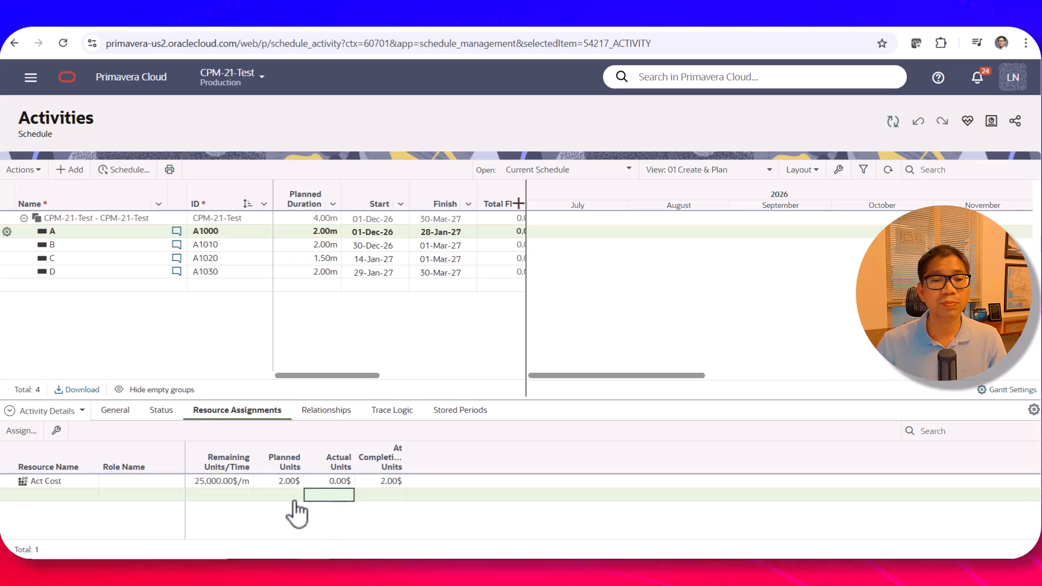
pyautogui.click(282, 485)
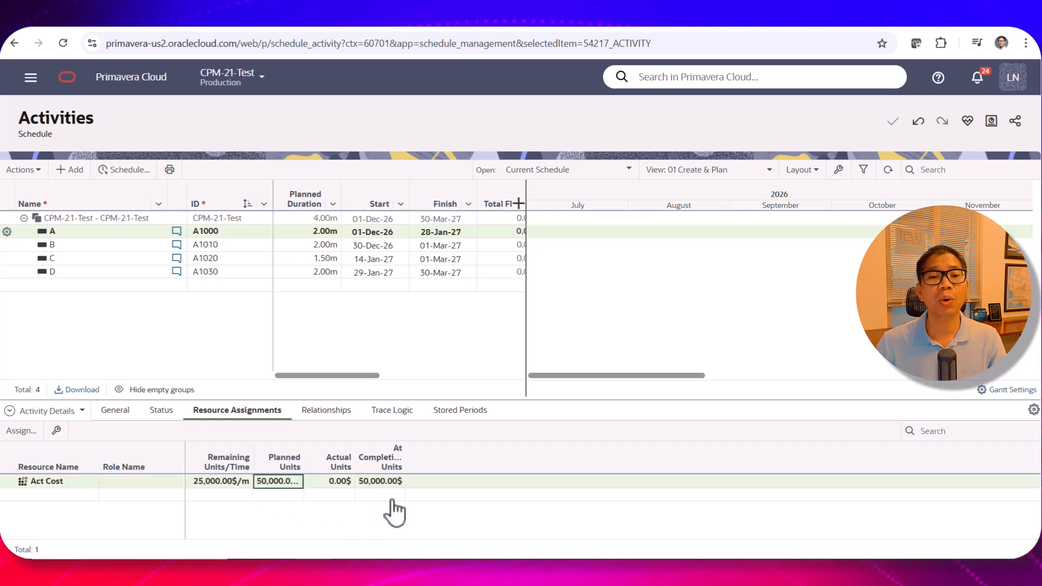
pyautogui.click(378, 484)
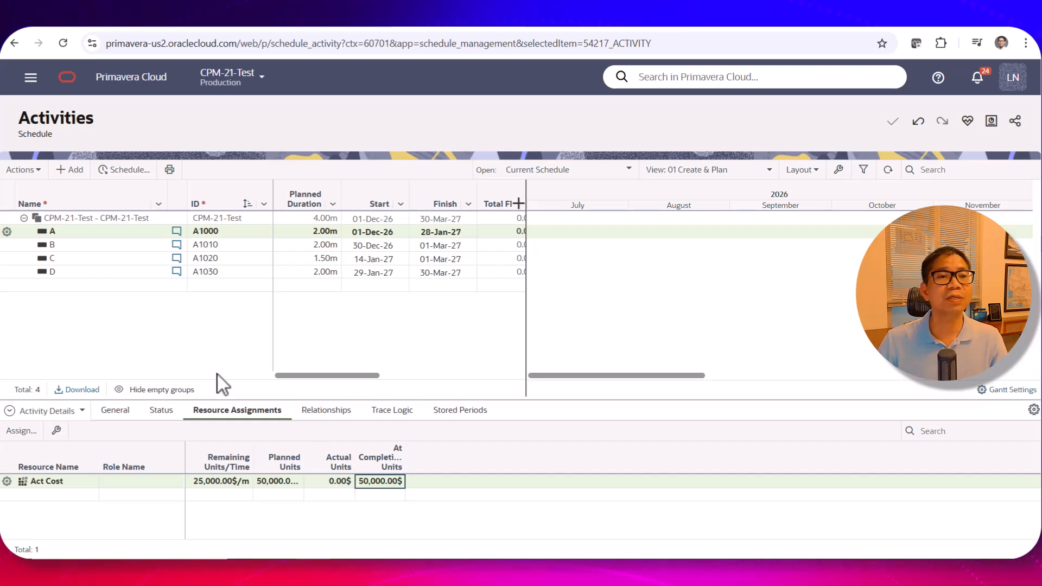
# Step: Check activity B's direct cost in the worksheet PDF and assign the Act Cost resource to activity B
pyautogui.click(89, 245)
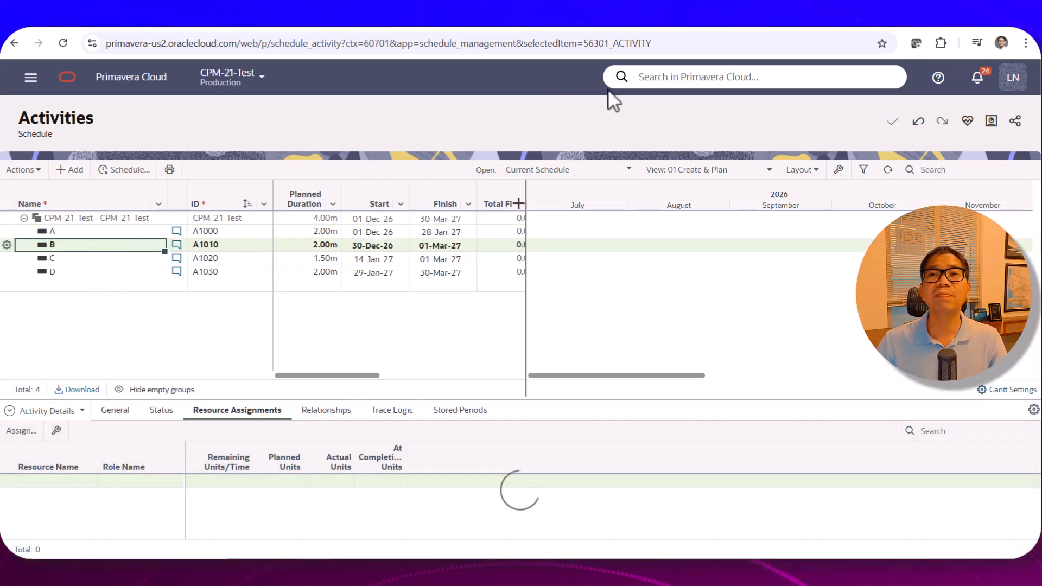
pyautogui.click(700, 21)
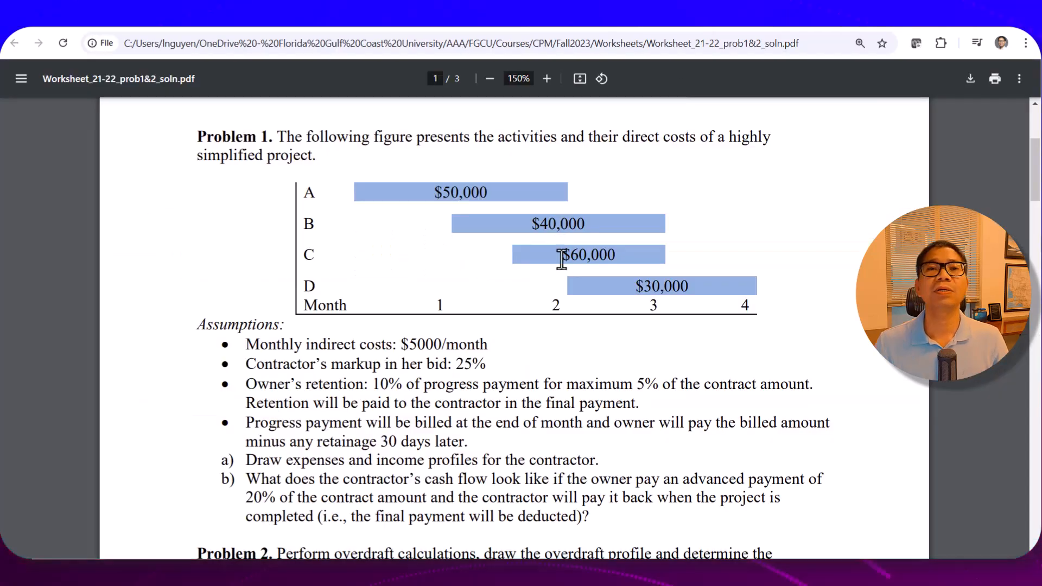
pyautogui.click(395, 24)
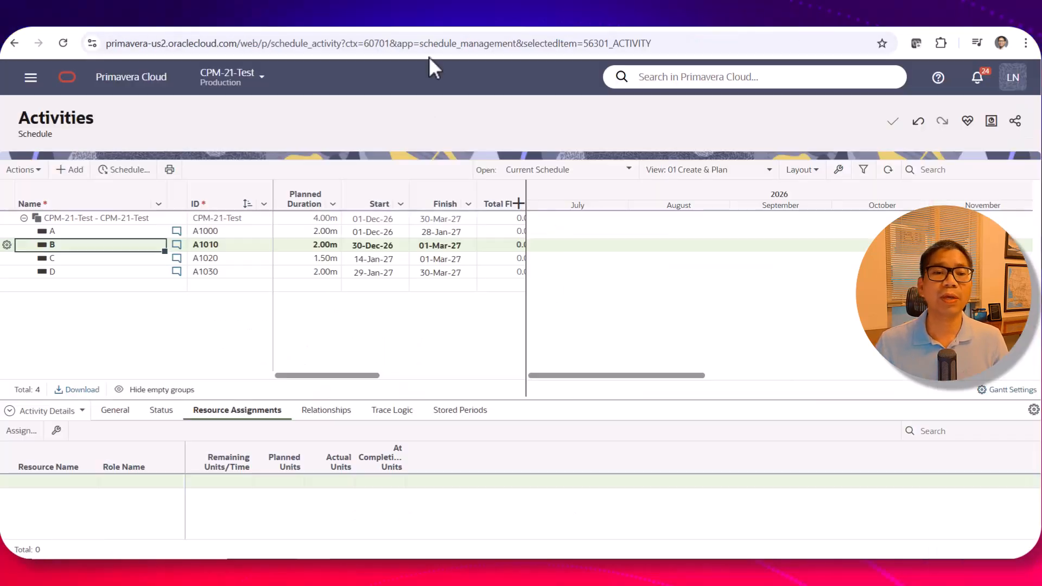
pyautogui.rightClick(101, 246)
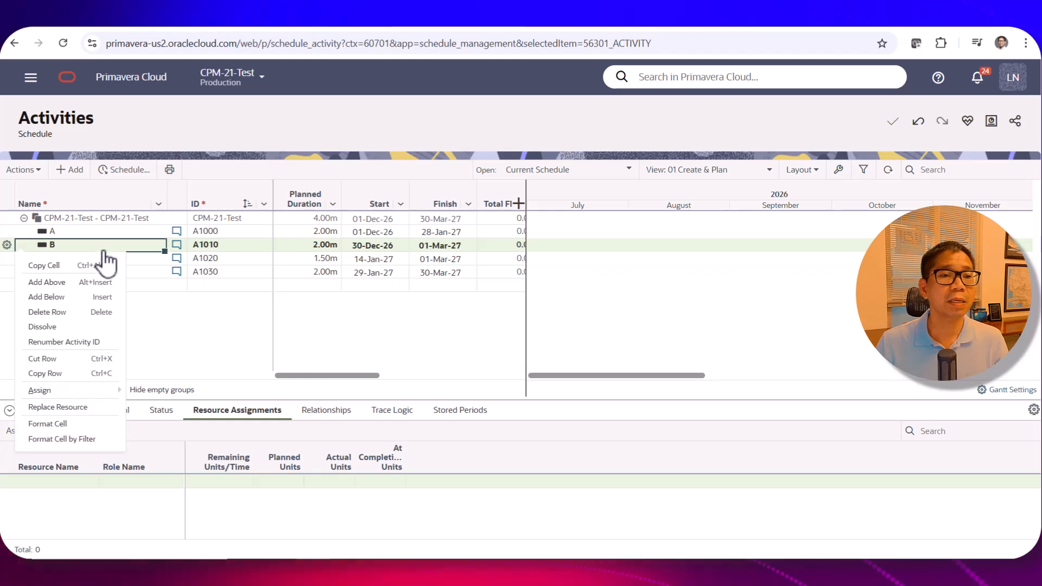
pyautogui.click(60, 407)
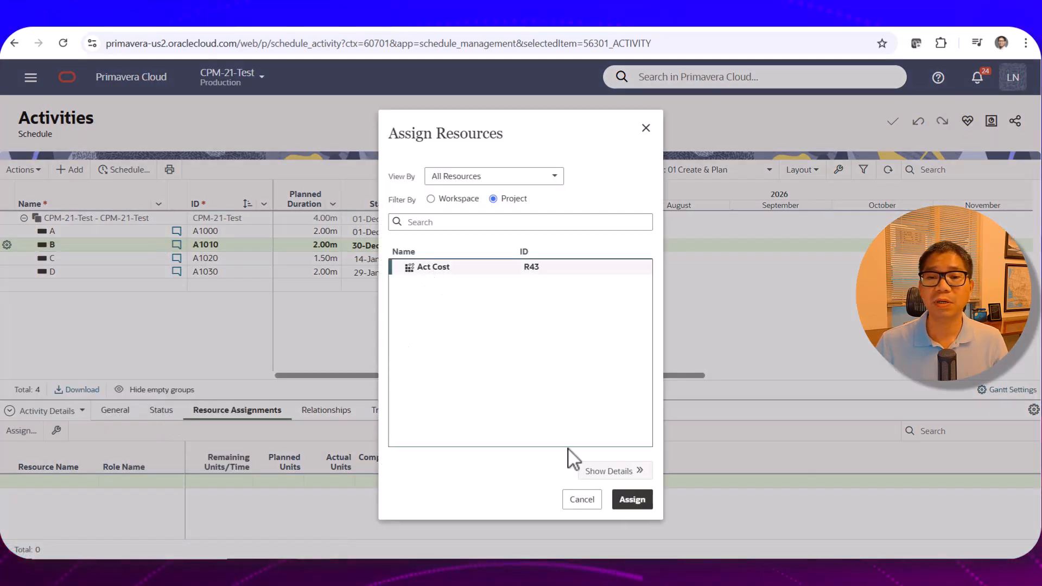
pyautogui.click(634, 499)
# Step: Set the remaining units/time of activity B's Act Cost assignment to 20000 per month
pyautogui.click(216, 483)
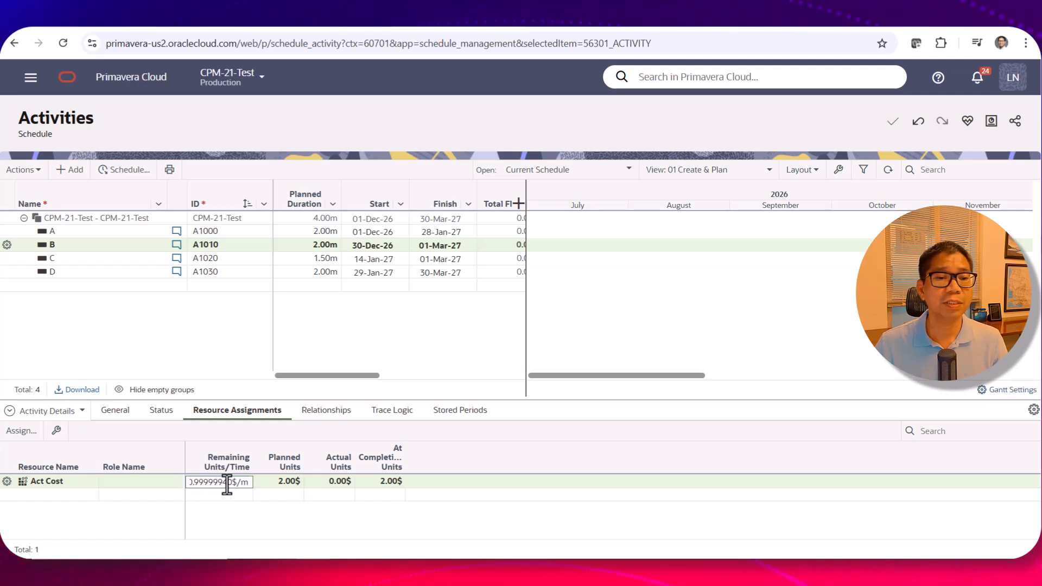
pyautogui.moveTo(226, 483); pyautogui.dragTo(152, 495)
pyautogui.press('BackSpace')
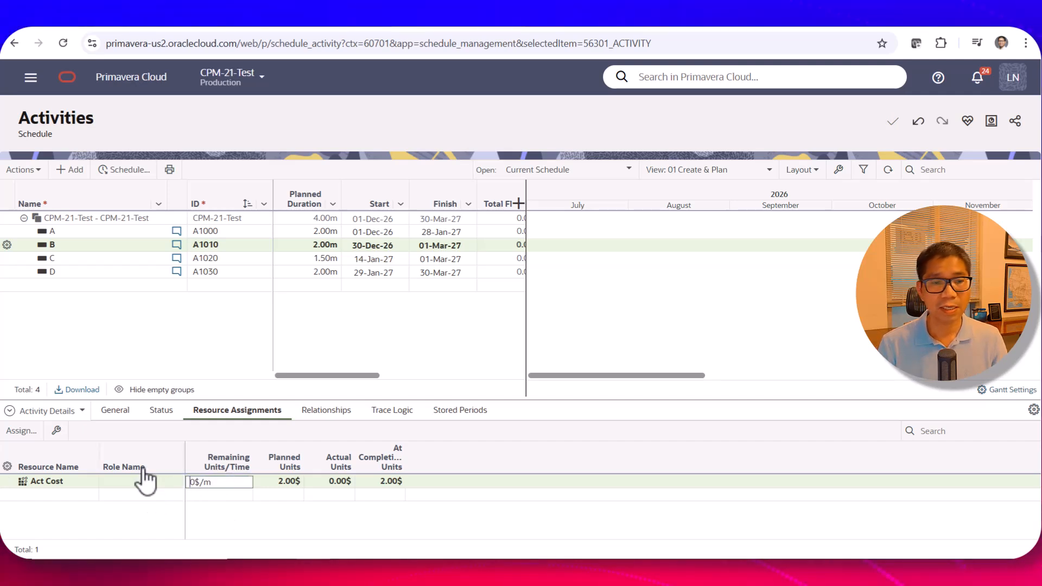
pyautogui.write('2000')
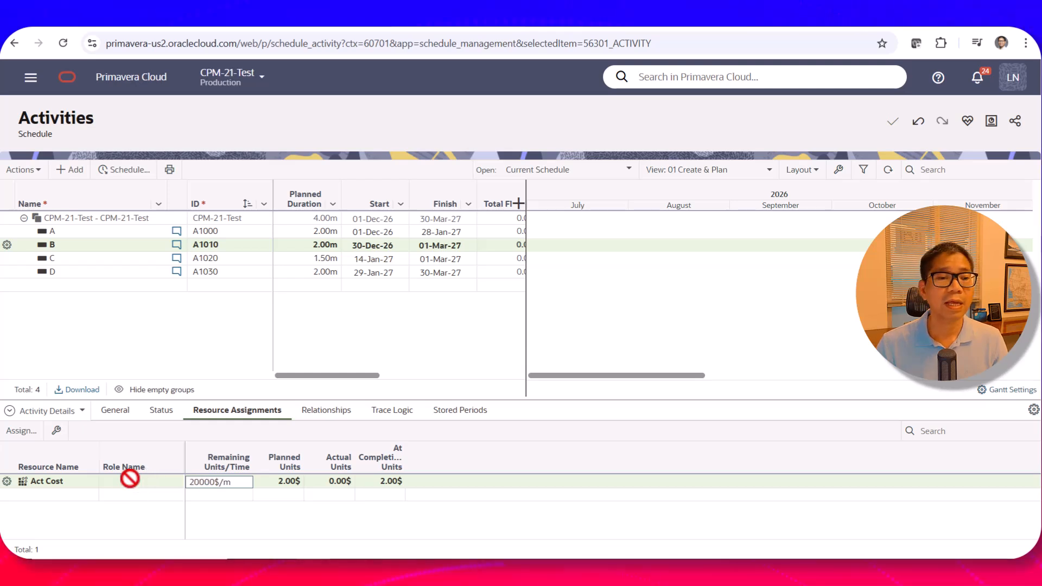
pyautogui.click(132, 483)
pyautogui.click(61, 482)
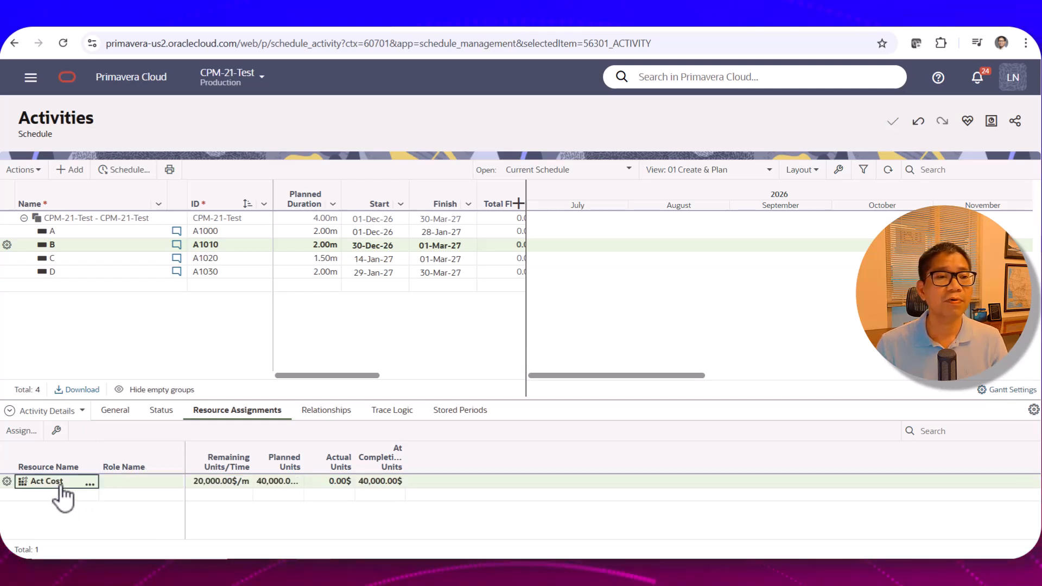
# Step: Assign the Act Cost resource to activity C
pyautogui.click(67, 259)
pyautogui.rightClick(70, 259)
pyautogui.moveTo(39, 404)
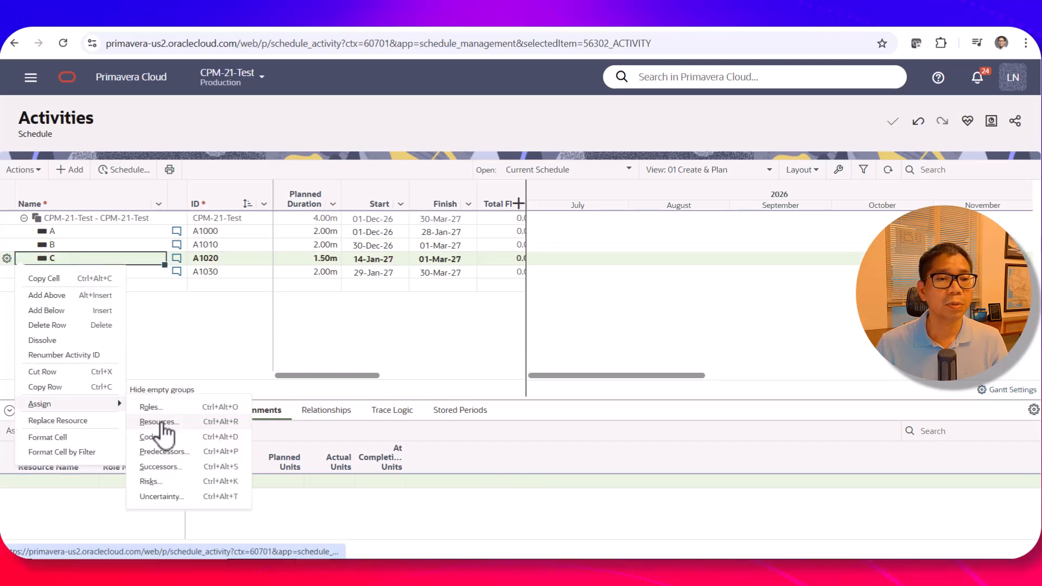
pyautogui.click(159, 426)
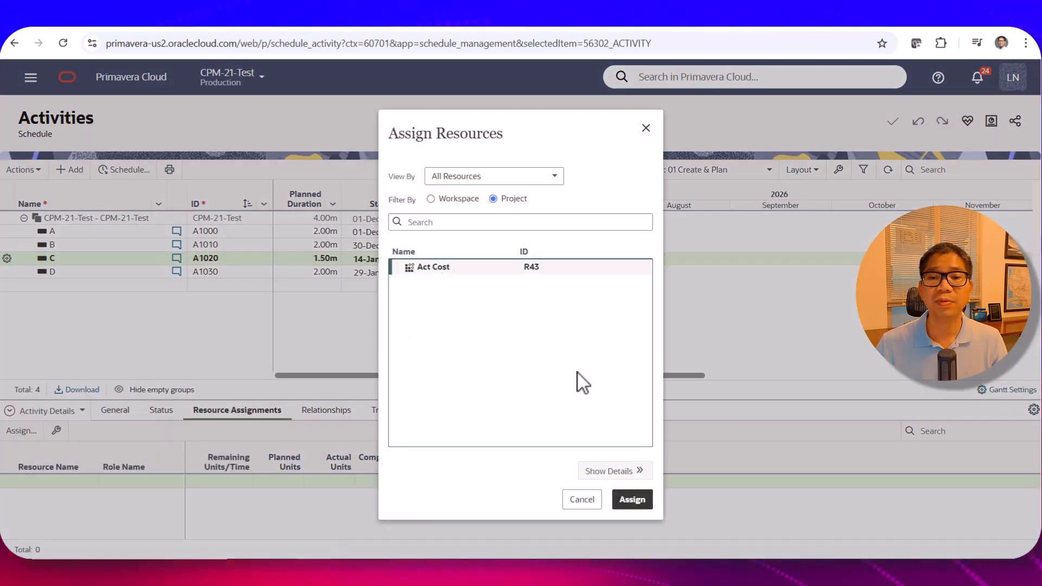
pyautogui.click(632, 500)
# Step: Set the remaining units/time of activity C's Act Cost assignment to 40000 per month
pyautogui.click(219, 482)
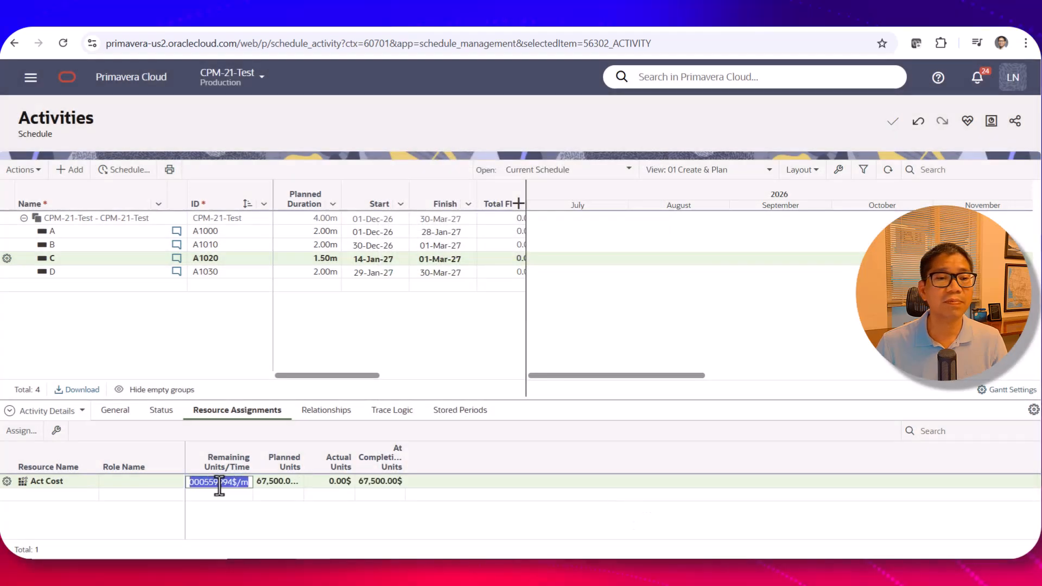
pyautogui.moveTo(232, 483); pyautogui.dragTo(186, 483)
pyautogui.write('4')
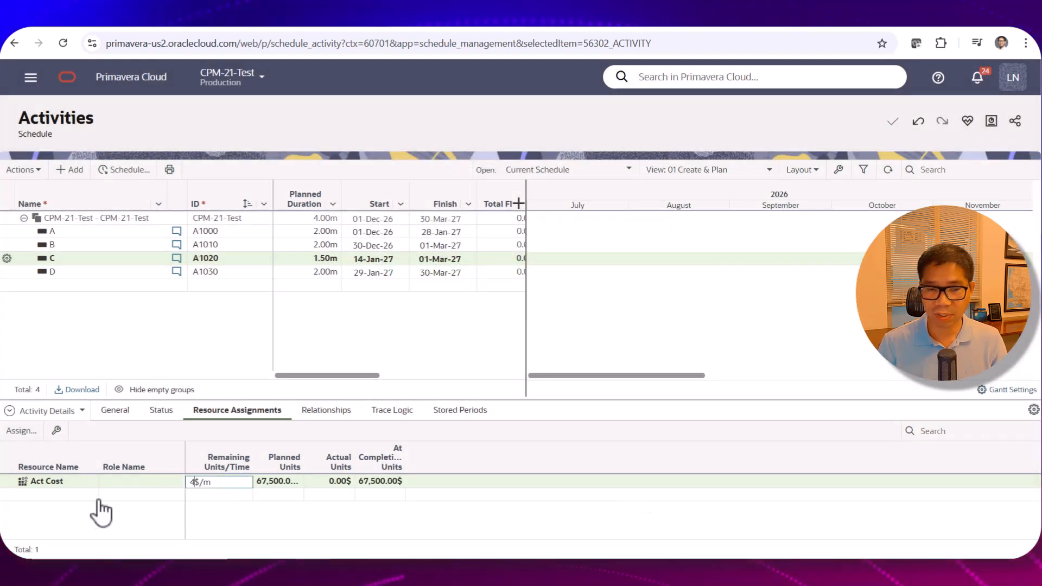
pyautogui.write('0000')
pyautogui.press('Return')
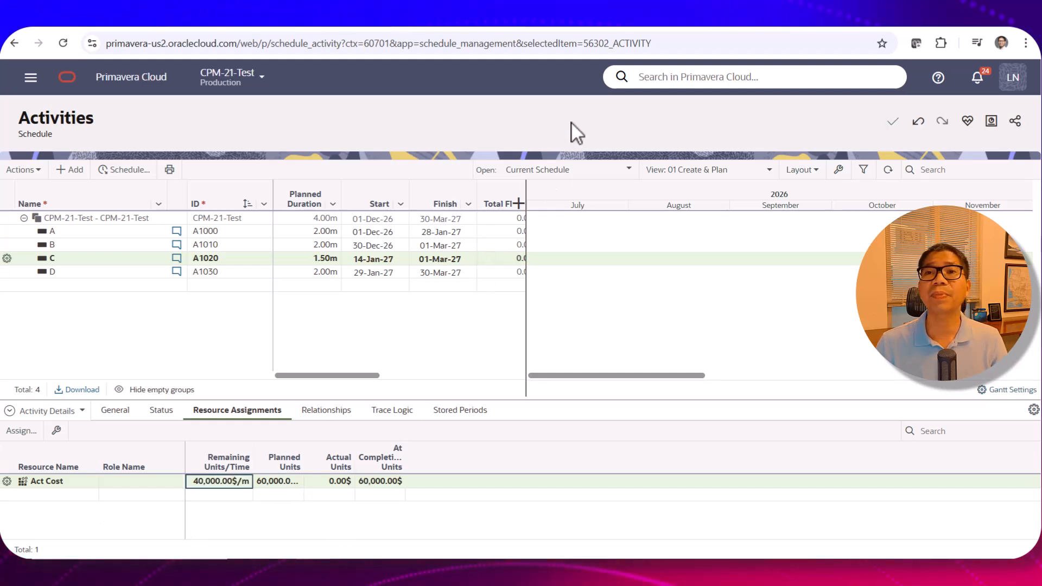
# Step: Check activity D's direct cost in the worksheet PDF and assign the Act Cost resource to activity D
pyautogui.click(690, 24)
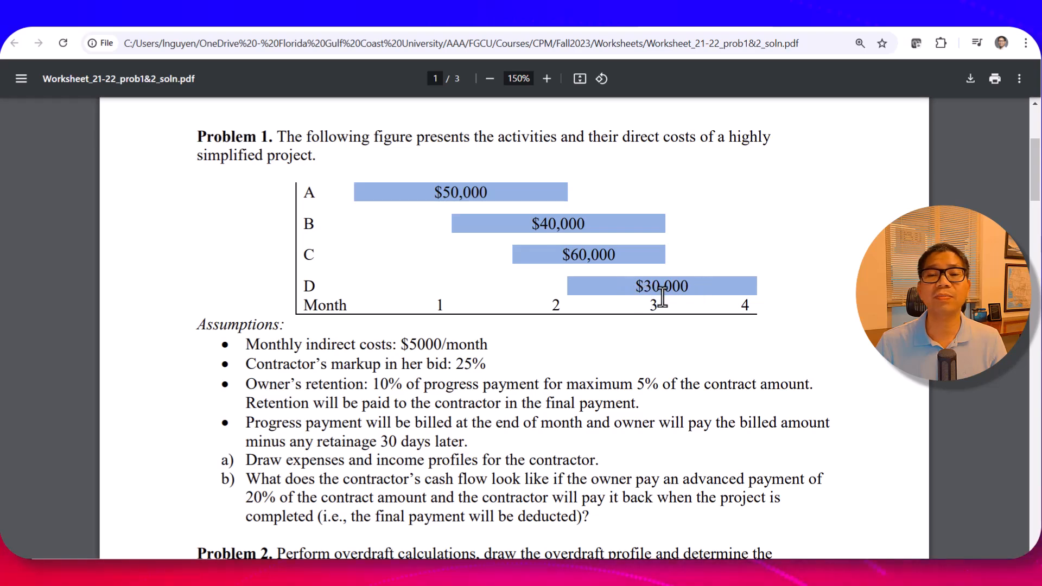
pyautogui.click(439, 24)
pyautogui.click(76, 272)
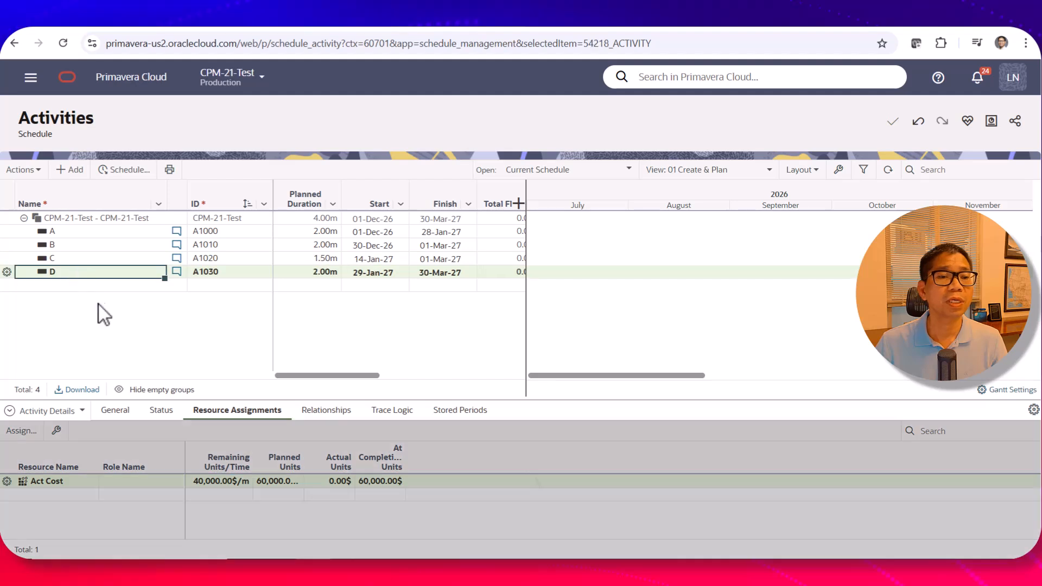
pyautogui.rightClick(115, 282)
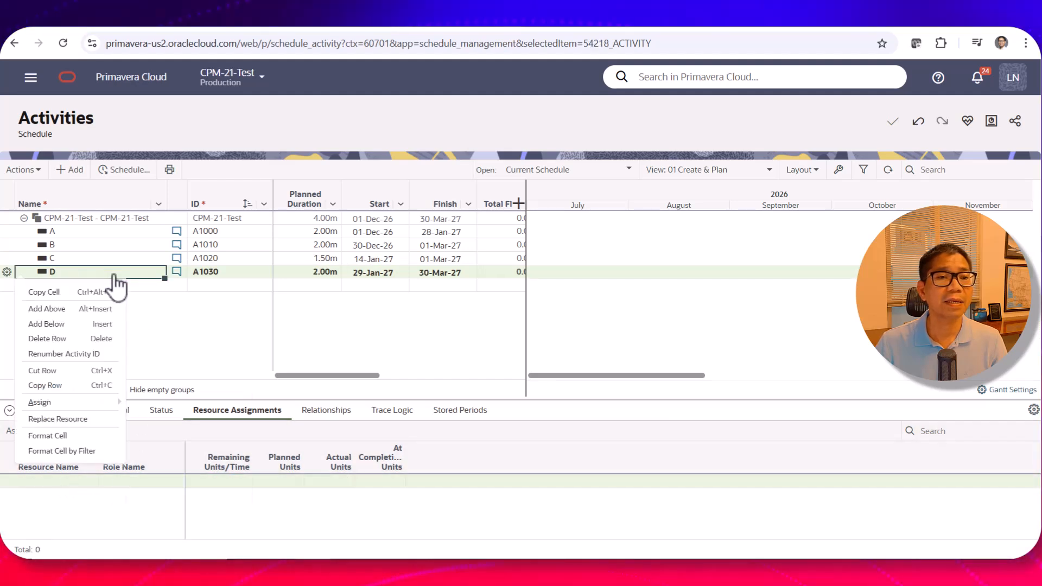
pyautogui.click(160, 422)
pyautogui.click(440, 266)
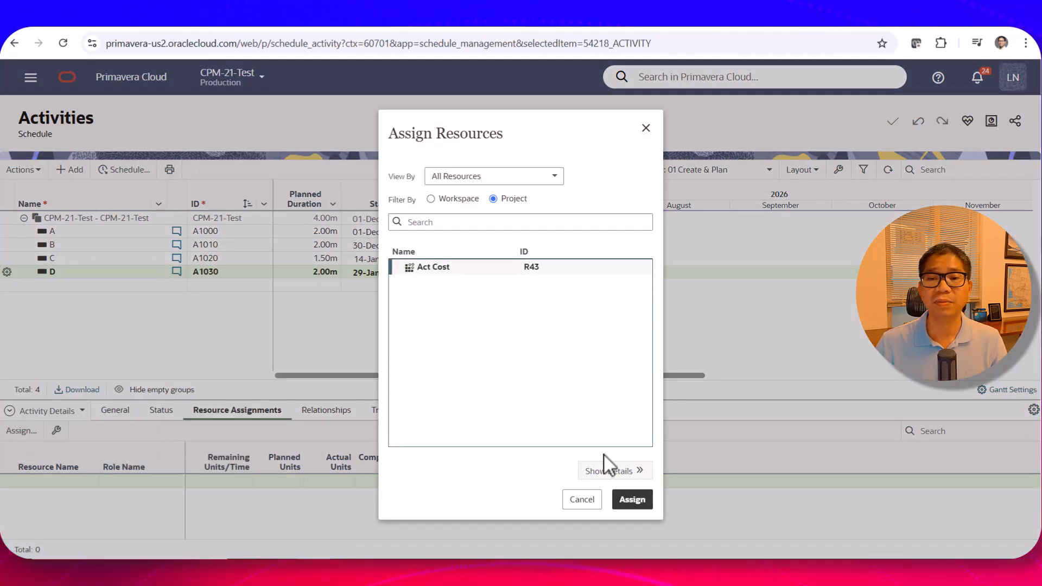
pyautogui.click(632, 499)
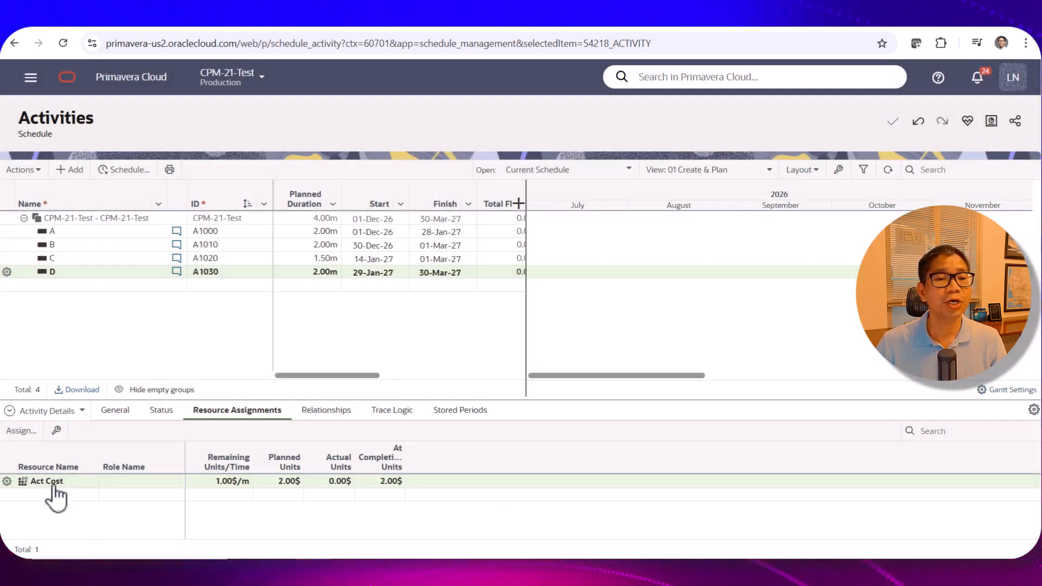
# Step: Set the remaining units/time of activity D's Act Cost assignment to 15000 per month
pyautogui.click(216, 487)
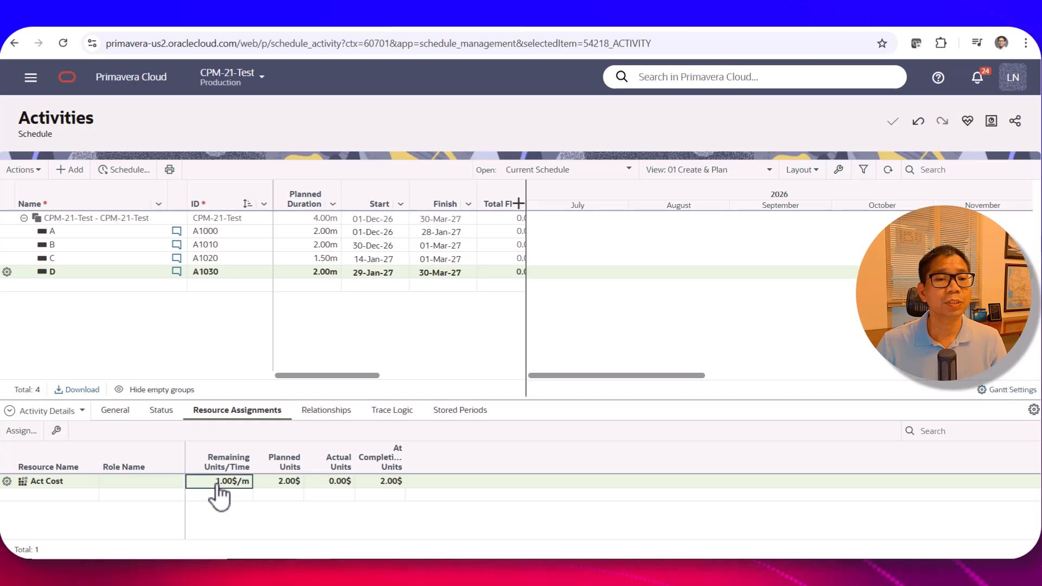
pyautogui.write('15000')
pyautogui.press('Return')
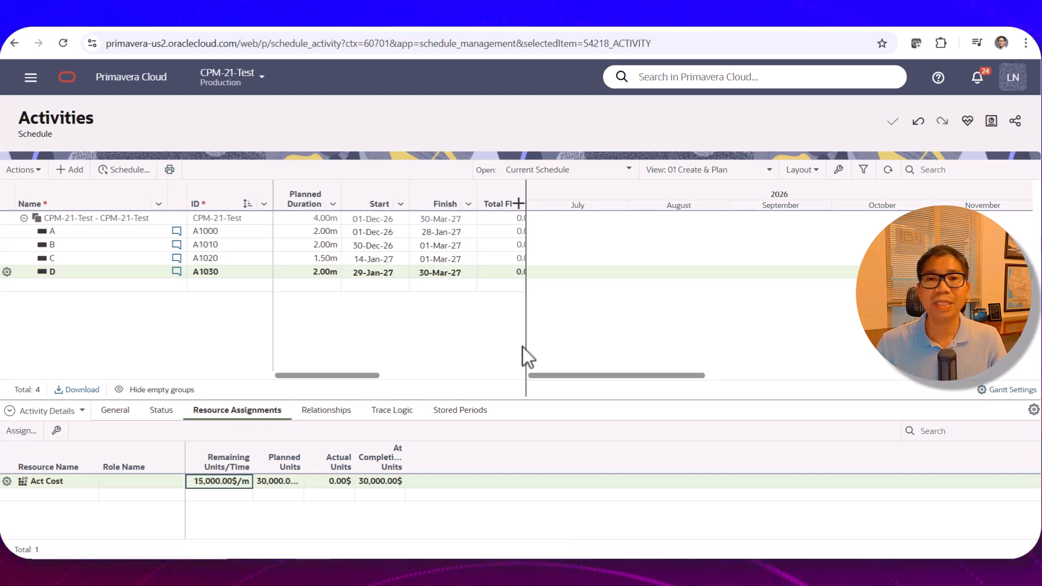
# Step: Check the monthly indirect costs in the worksheet PDF and add an activity named General Conditions below activity A
pyautogui.click(712, 23)
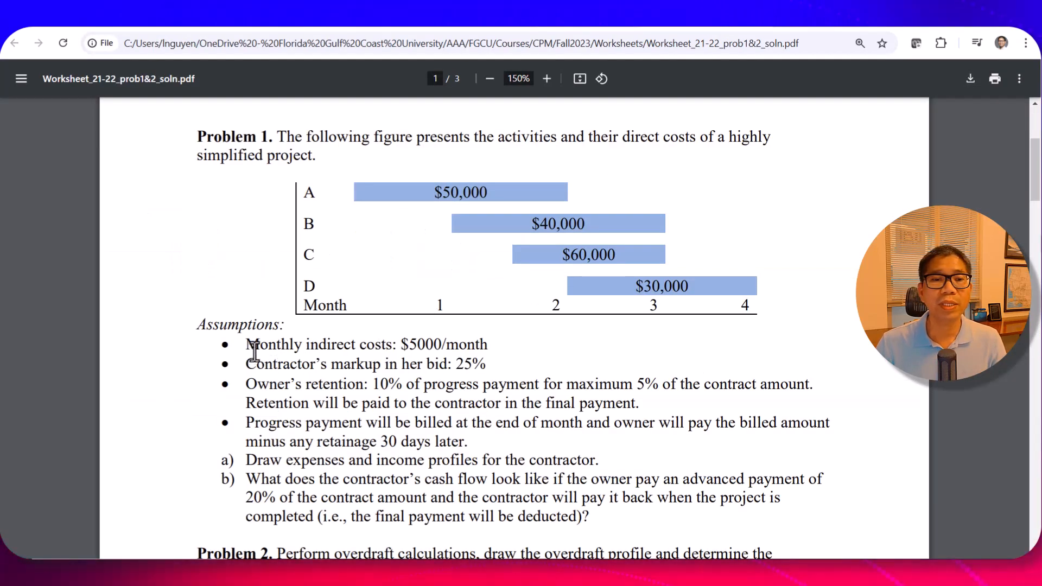
pyautogui.click(438, 26)
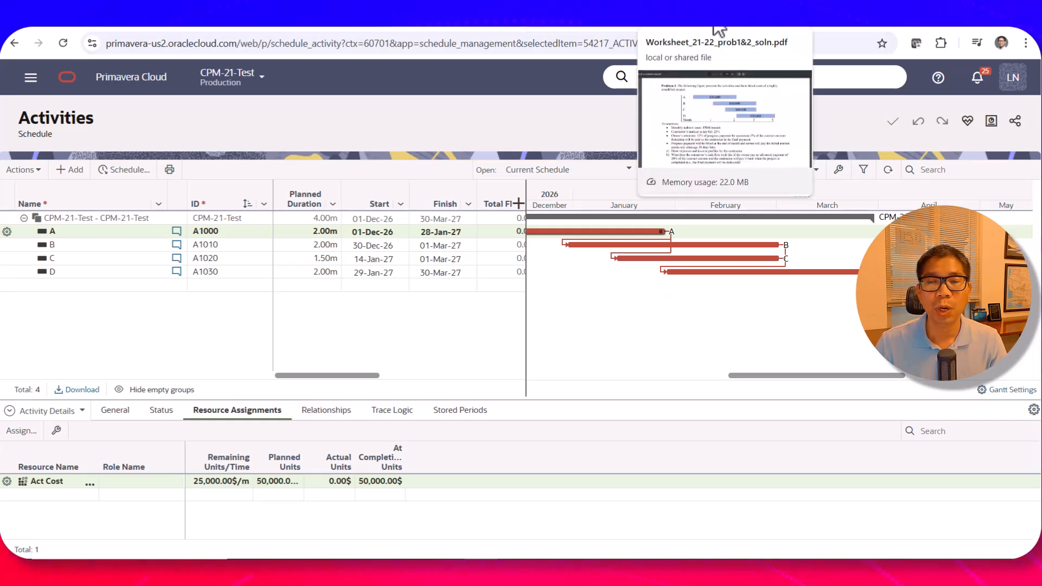
pyautogui.click(720, 29)
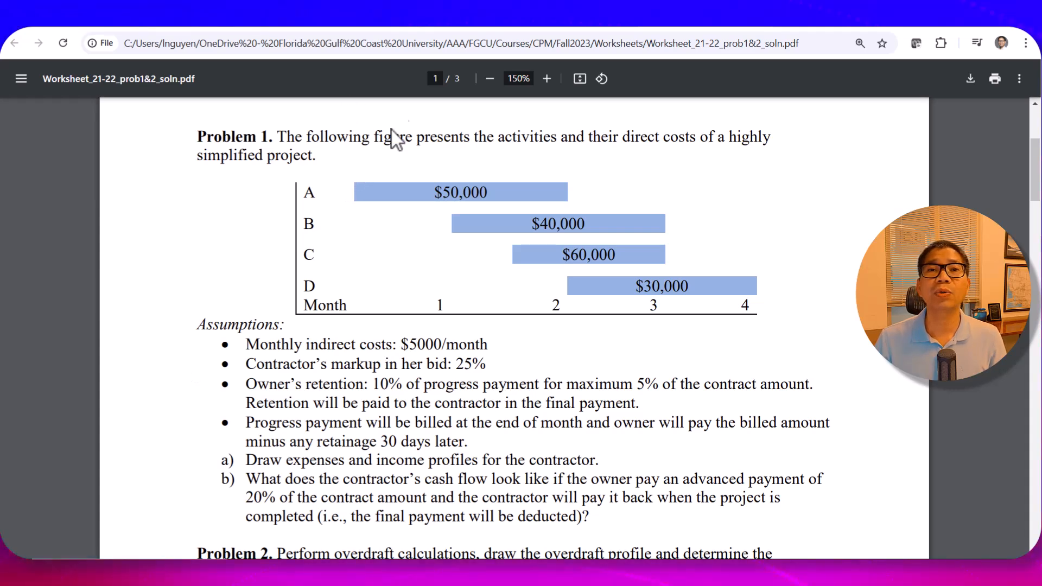
pyautogui.click(441, 22)
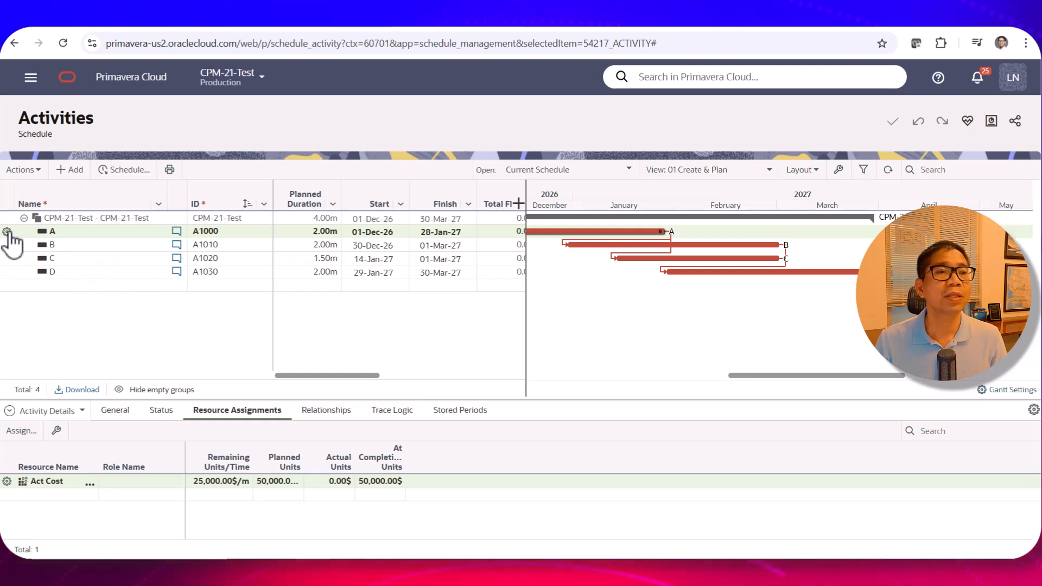
pyautogui.click(75, 171)
pyautogui.click(23, 229)
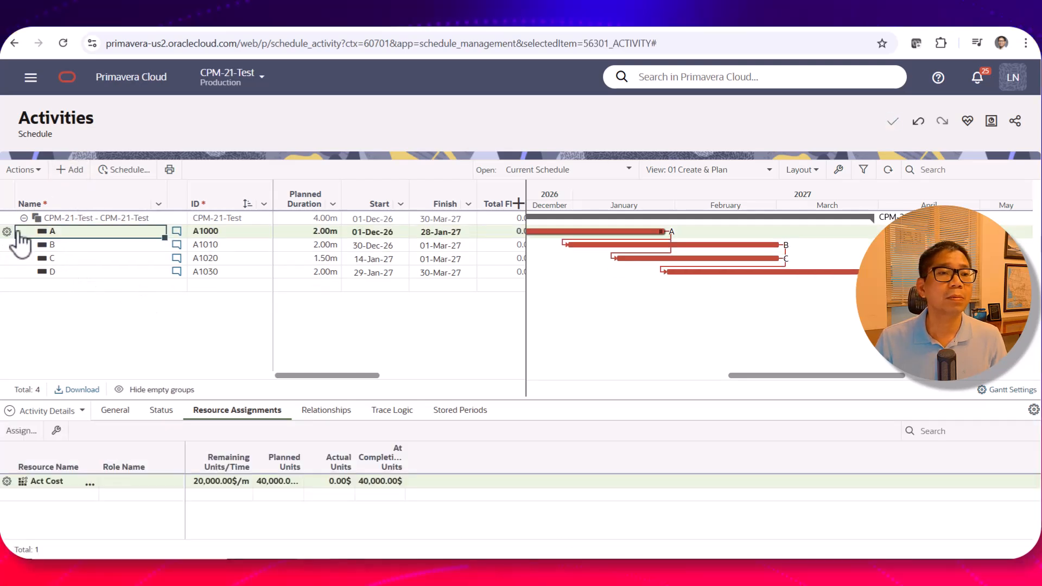
pyautogui.click(70, 171)
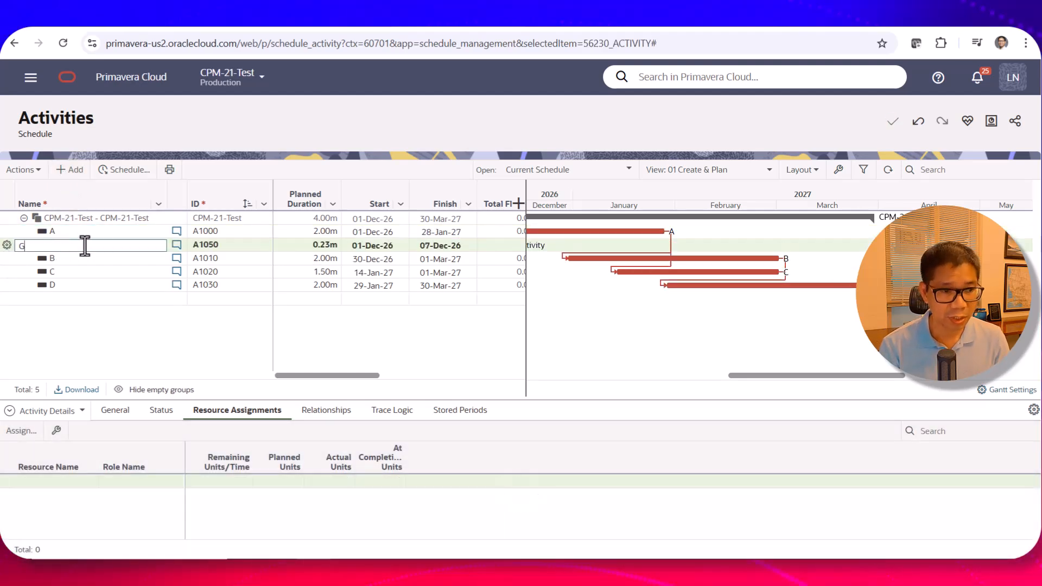
pyautogui.write('General Conditions')
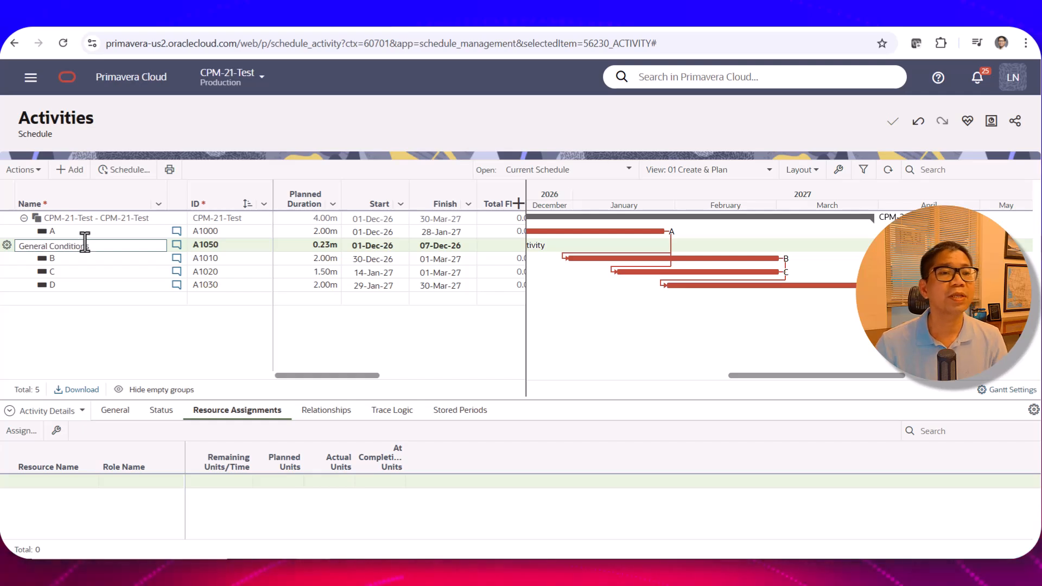
pyautogui.press('Return')
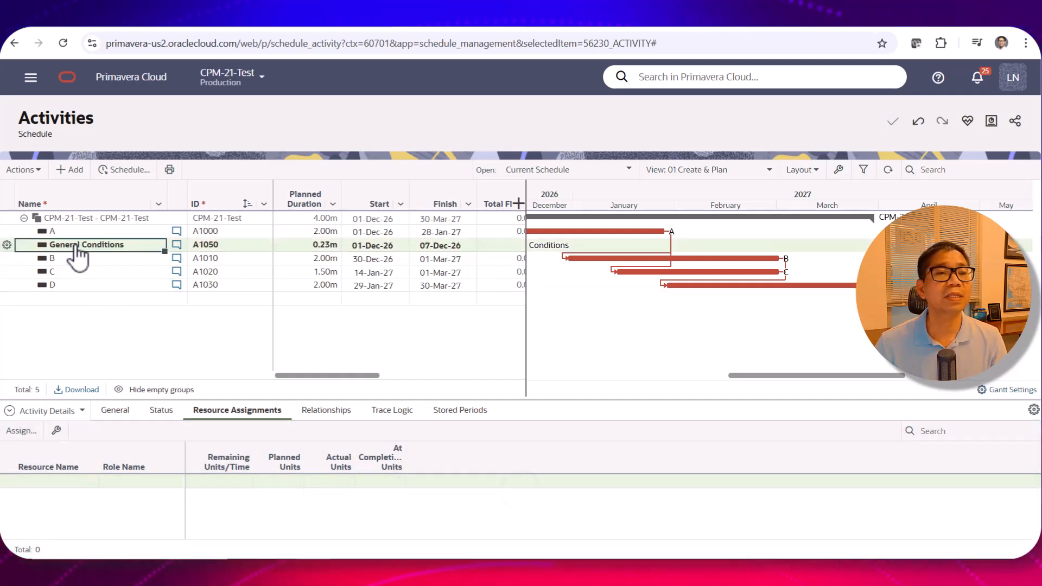
# Step: Change the General Conditions activity ID to A0000 and sort the activities by ID in ascending order
pyautogui.click(229, 245)
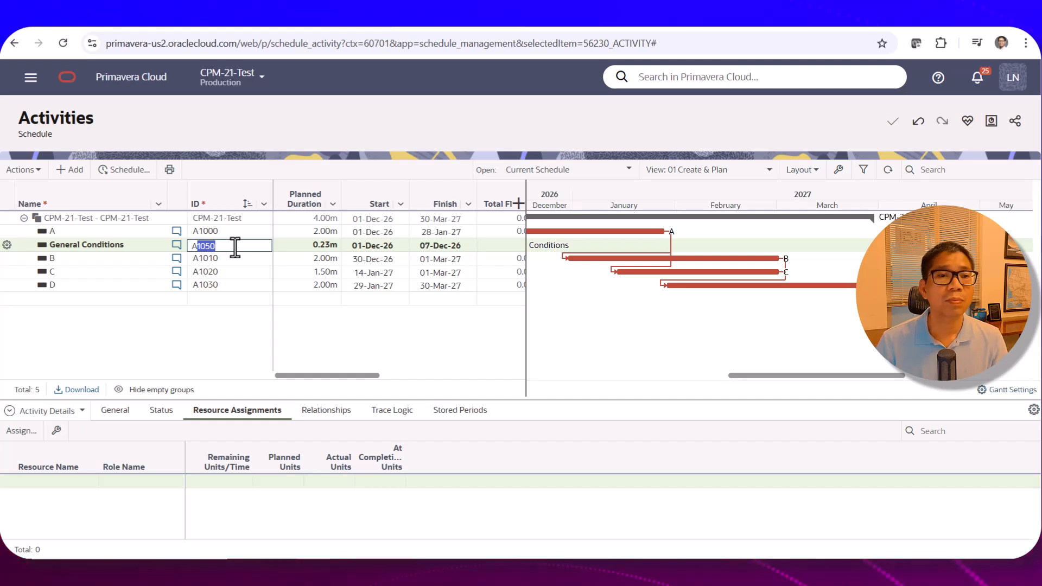
pyautogui.write('0000')
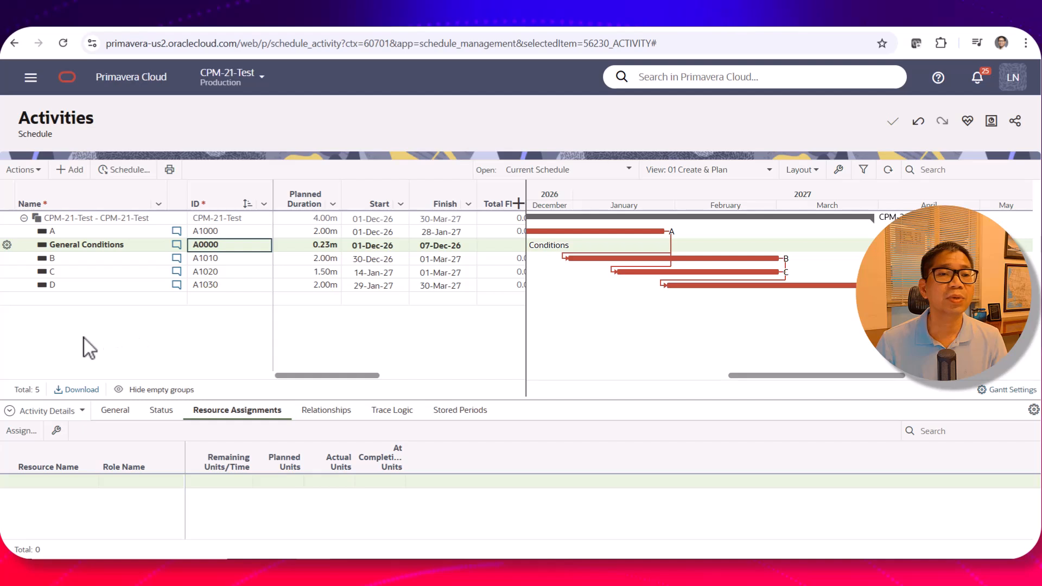
pyautogui.click(74, 299)
pyautogui.click(263, 204)
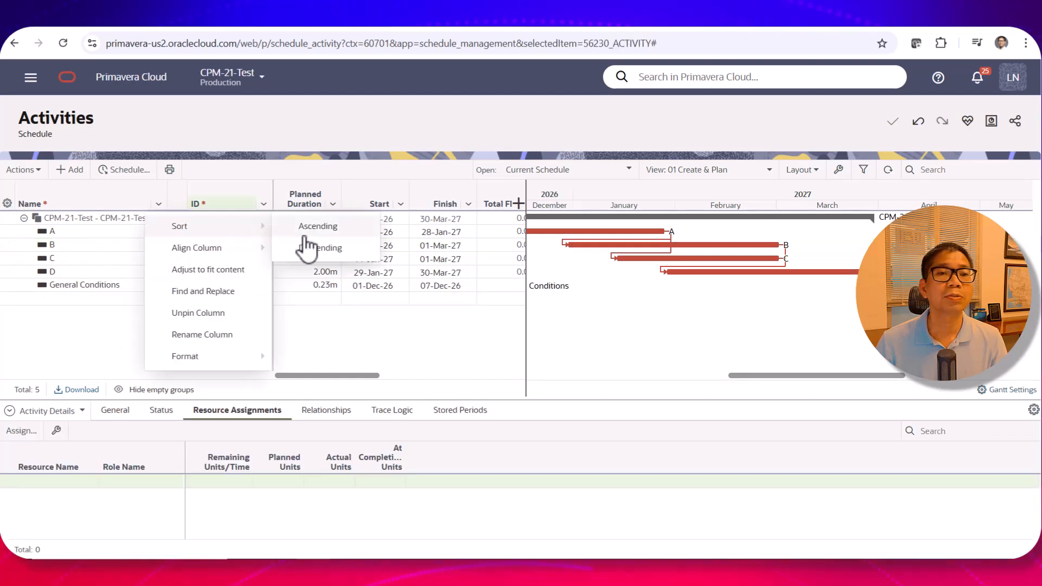
pyautogui.click(314, 227)
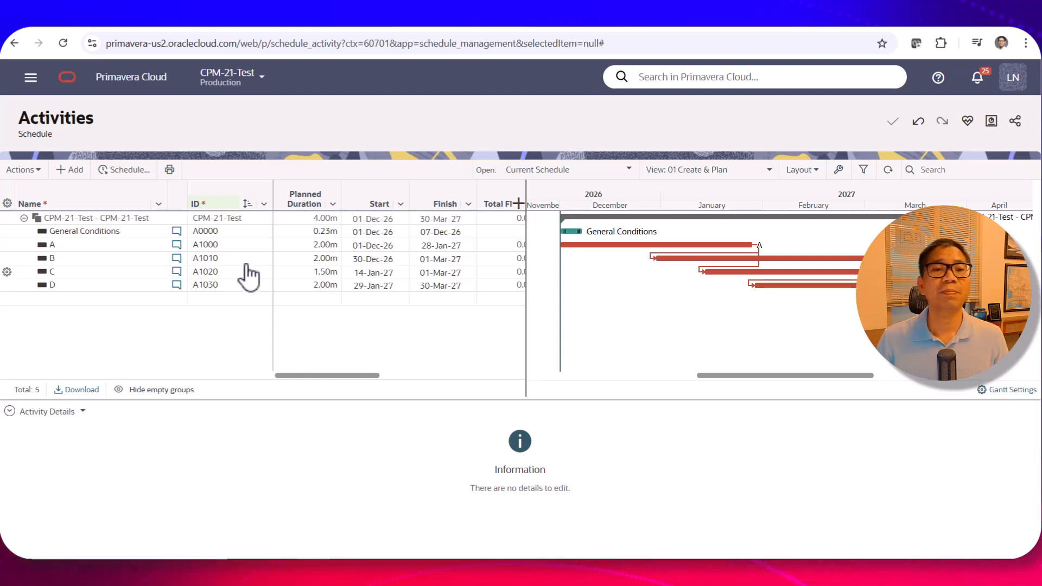
# Step: Set the planned duration of General Conditions to 4 months
pyautogui.click(308, 233)
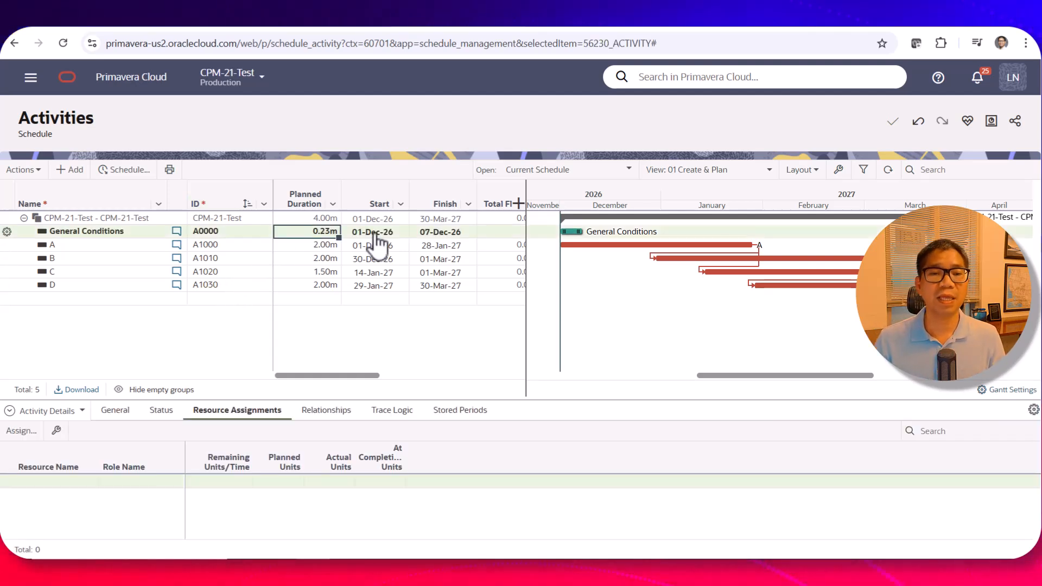
pyautogui.write('4')
pyautogui.press('Return')
pyautogui.click(328, 231)
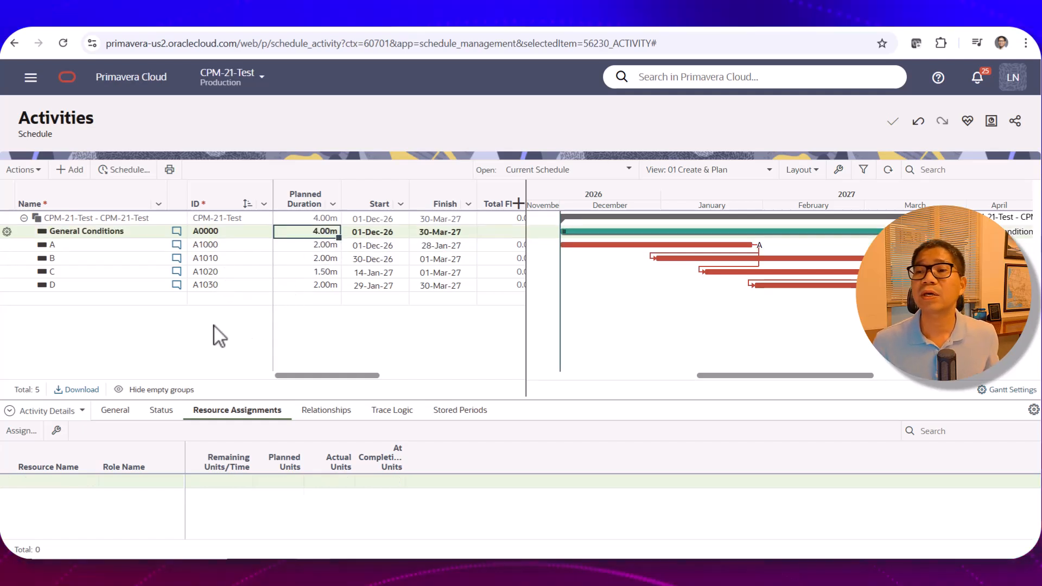
# Step: Assign activity A as a Start to Start predecessor of General Conditions
pyautogui.rightClick(82, 233)
pyautogui.moveTo(64, 365)
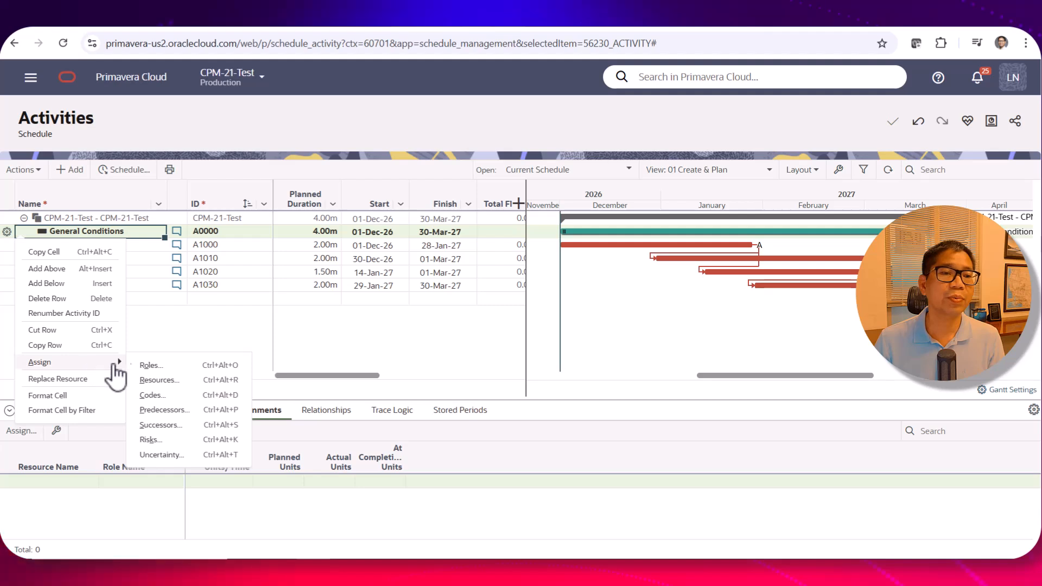
pyautogui.click(163, 410)
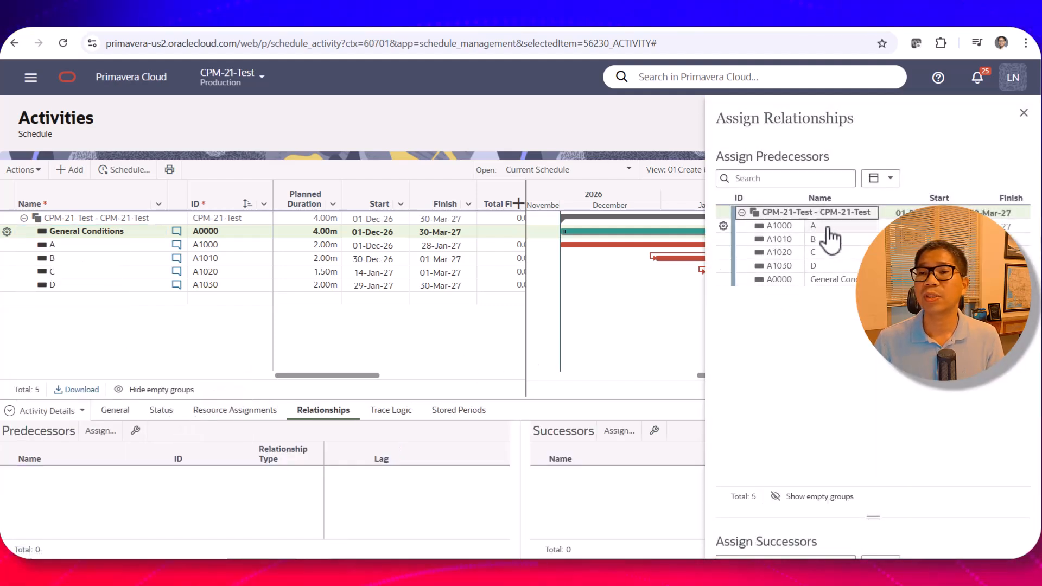
pyautogui.click(828, 227)
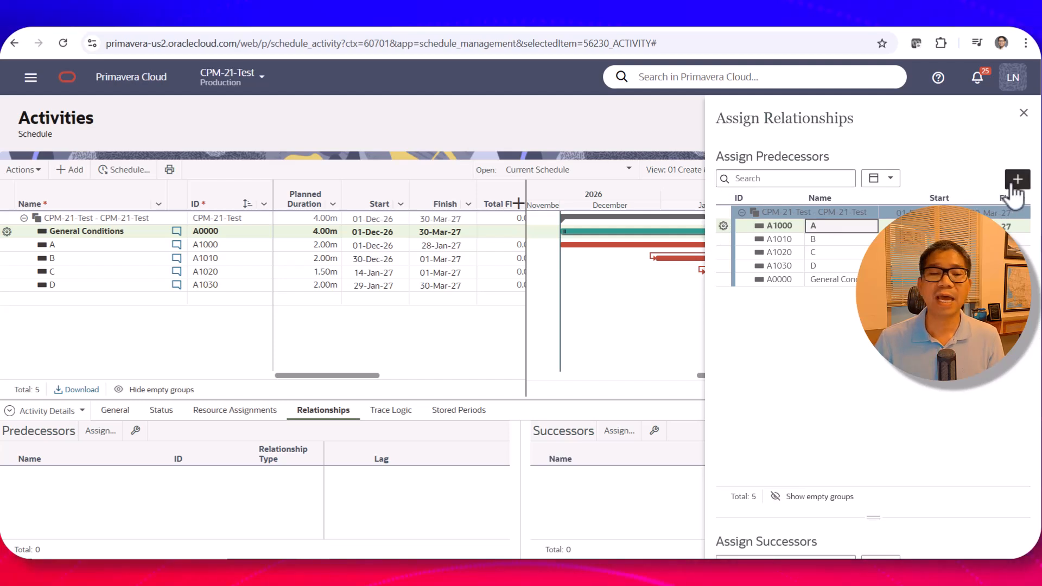
pyautogui.click(1016, 181)
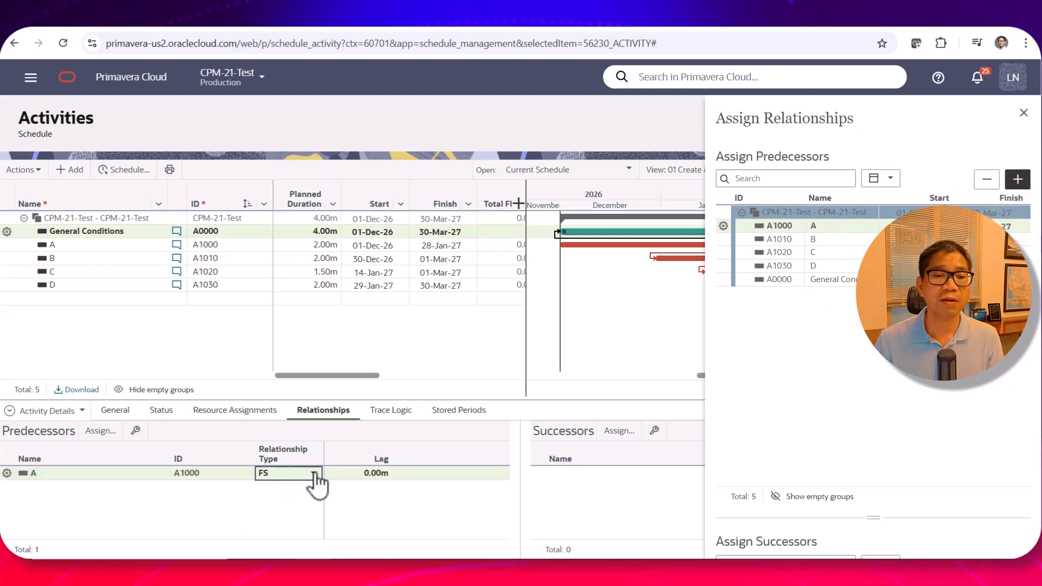
pyautogui.click(315, 473)
pyautogui.click(303, 510)
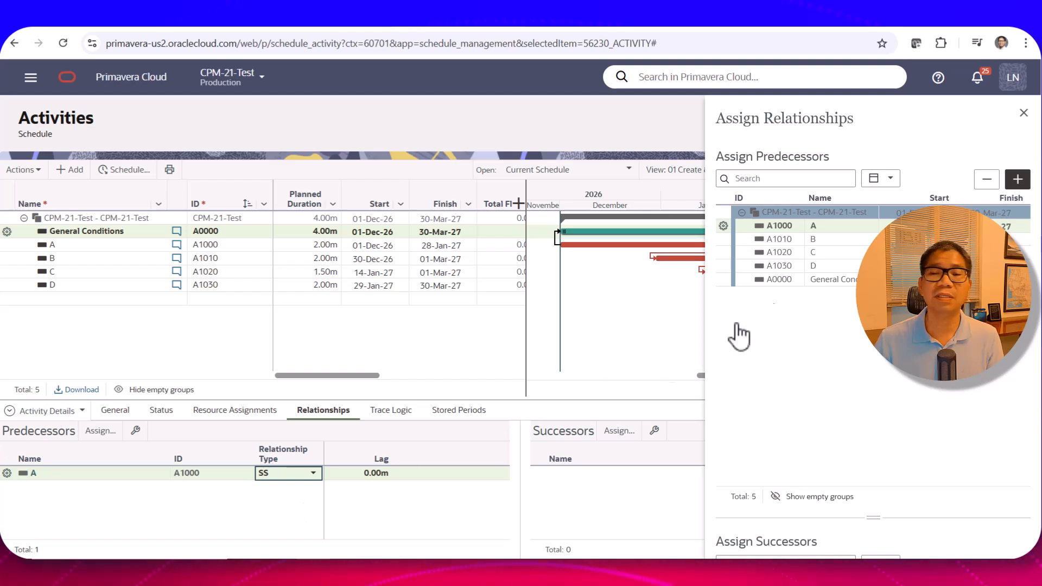
pyautogui.click(1024, 114)
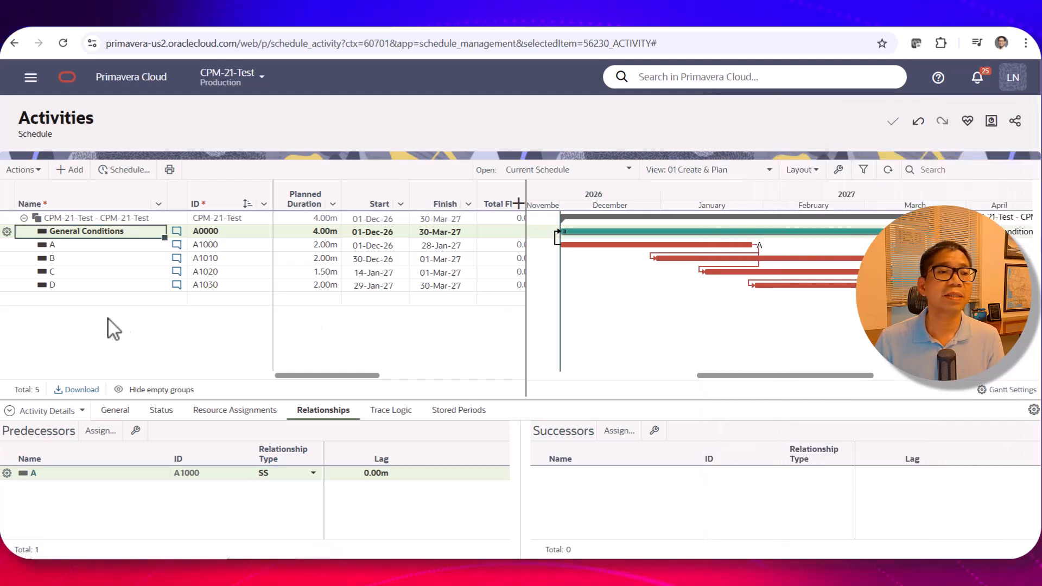
# Step: Assign activity D as a Finish to Finish predecessor of General Conditions and reschedule the project
pyautogui.rightClick(93, 233)
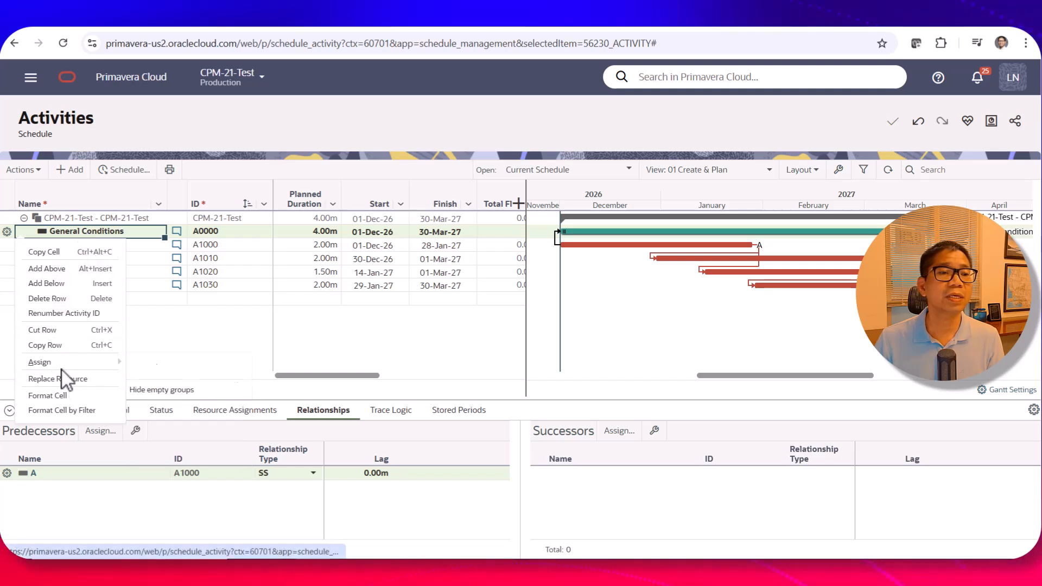
pyautogui.moveTo(85, 365)
pyautogui.click(161, 411)
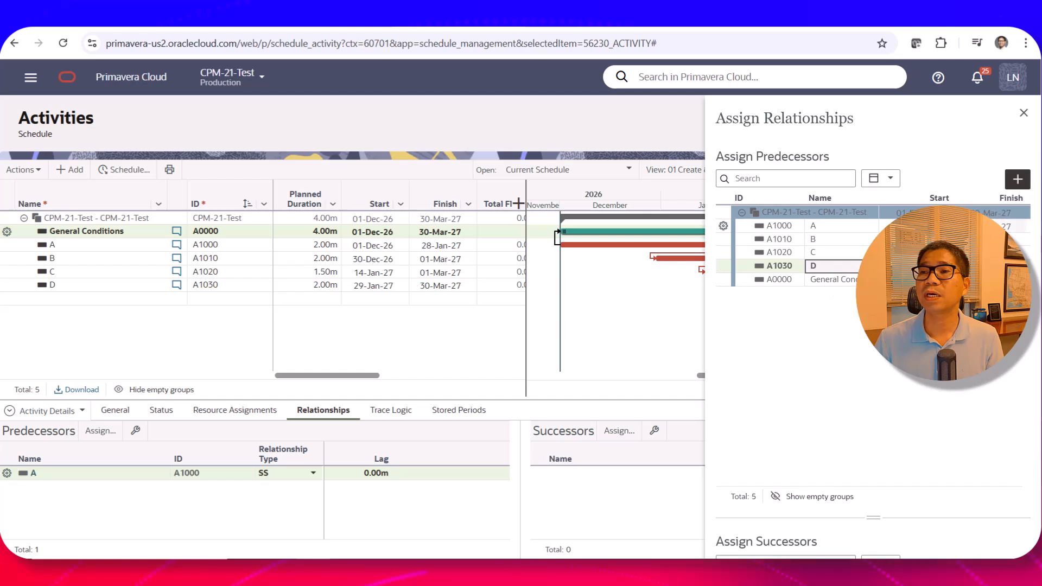
pyautogui.click(1017, 180)
pyautogui.click(314, 487)
pyautogui.click(313, 487)
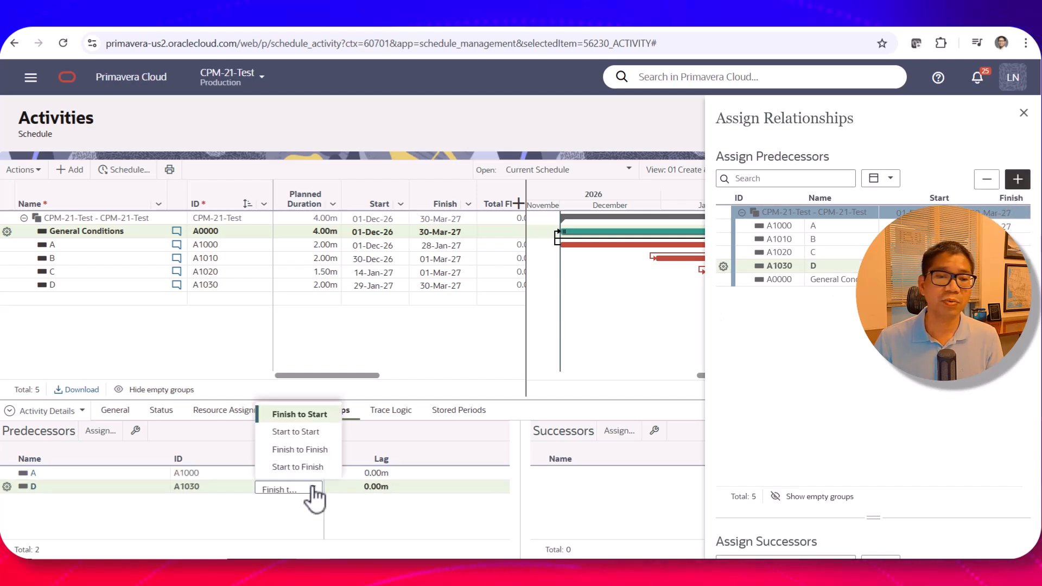
pyautogui.click(300, 448)
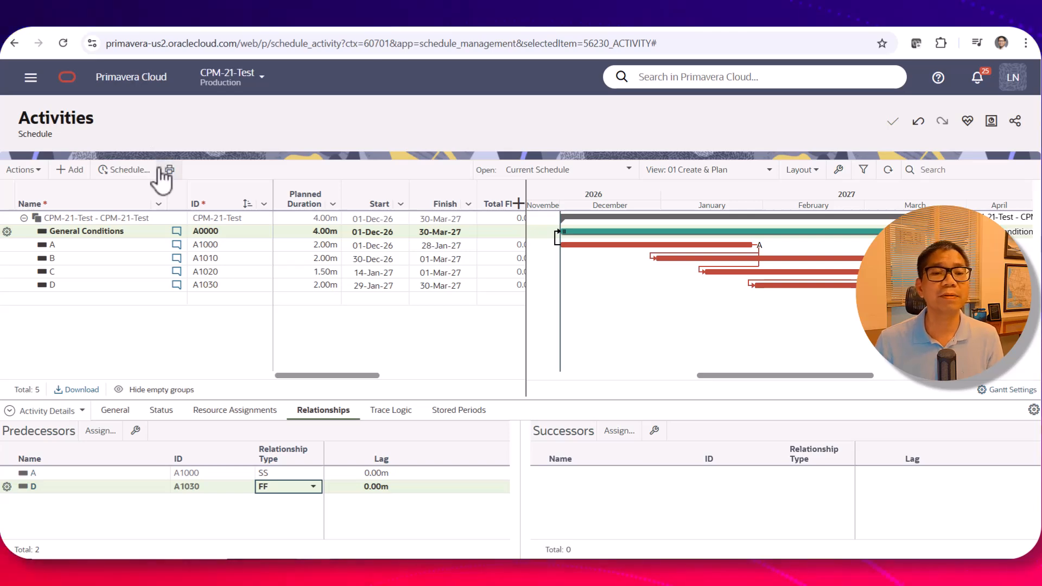
pyautogui.click(128, 171)
pyautogui.click(673, 516)
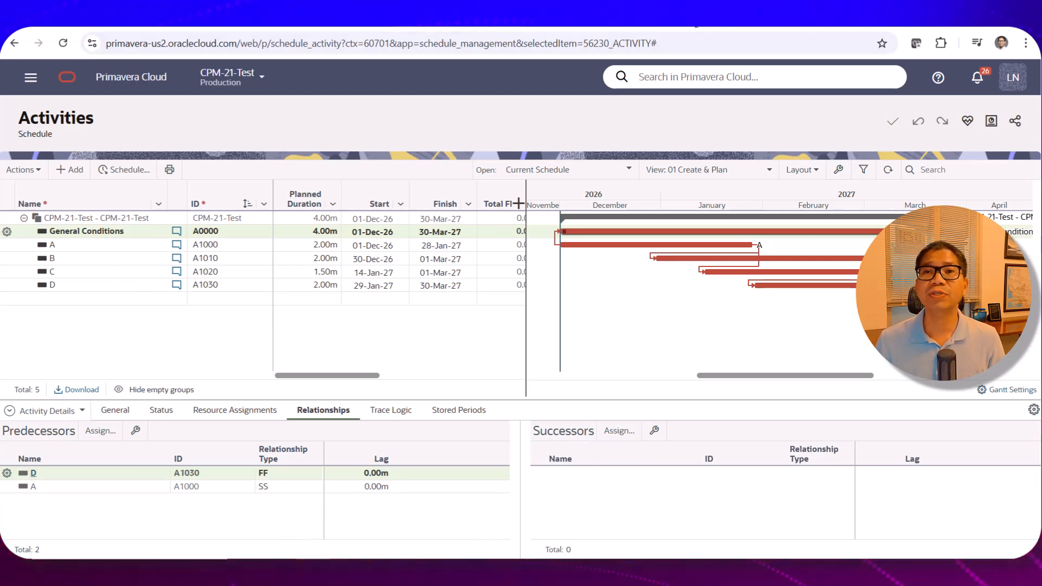
# Step: Recheck the indirect cost assumption in the worksheet PDF and assign the Act Cost resource to General Conditions
pyautogui.click(655, 16)
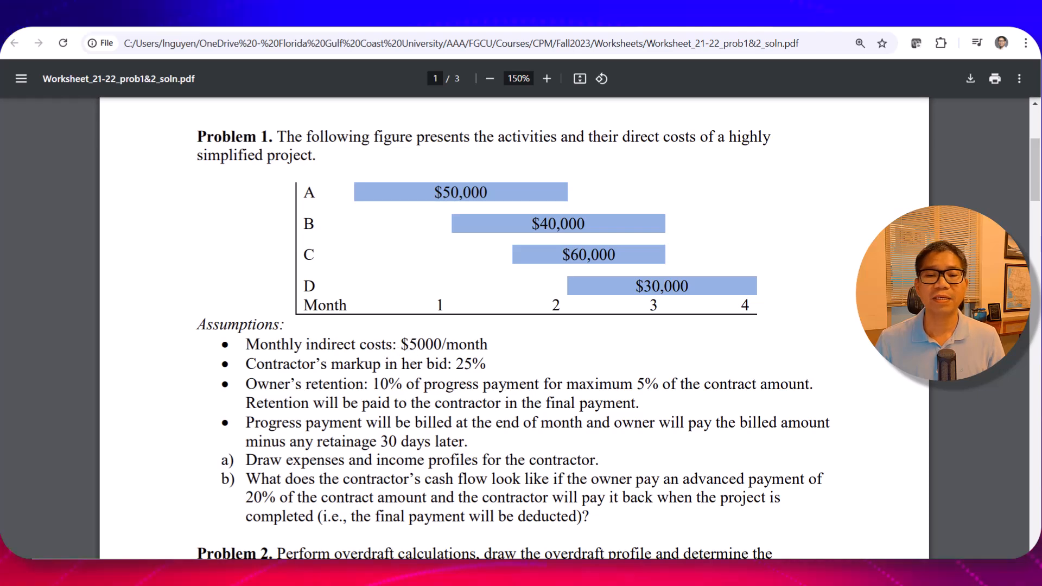
pyautogui.moveTo(312, 570)
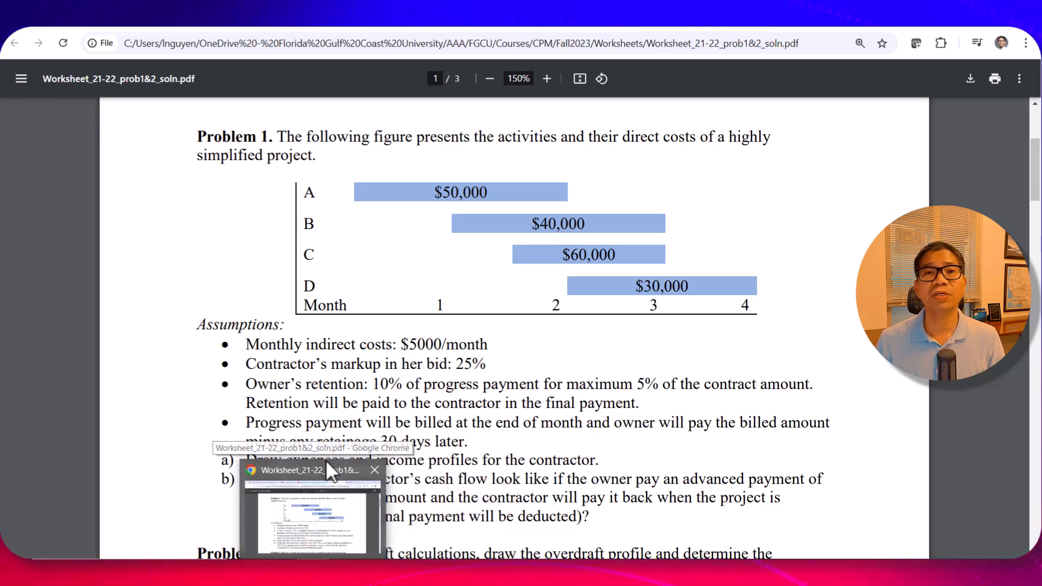
pyautogui.click(459, 21)
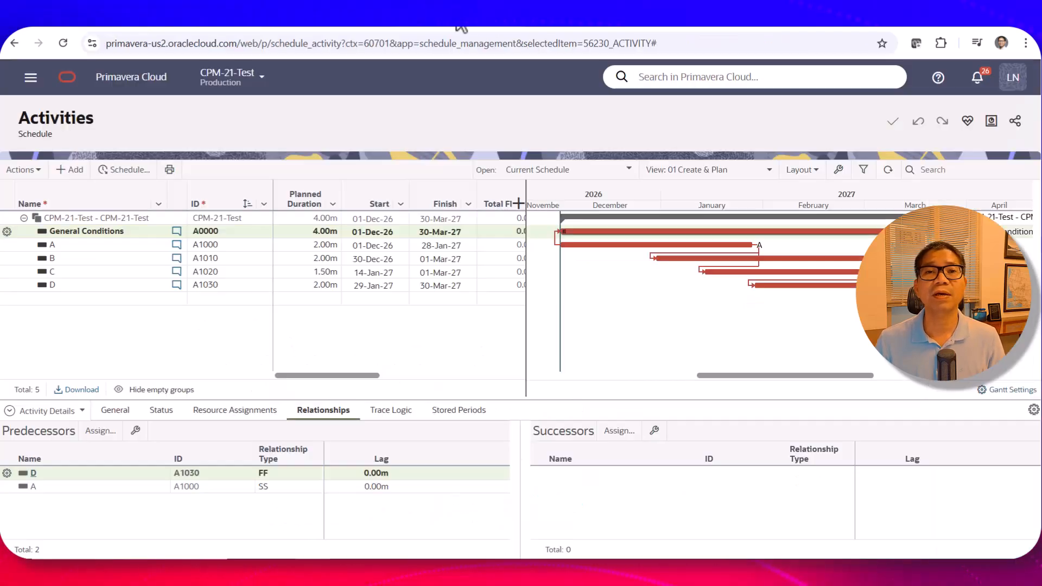
pyautogui.rightClick(91, 235)
pyautogui.moveTo(95, 363)
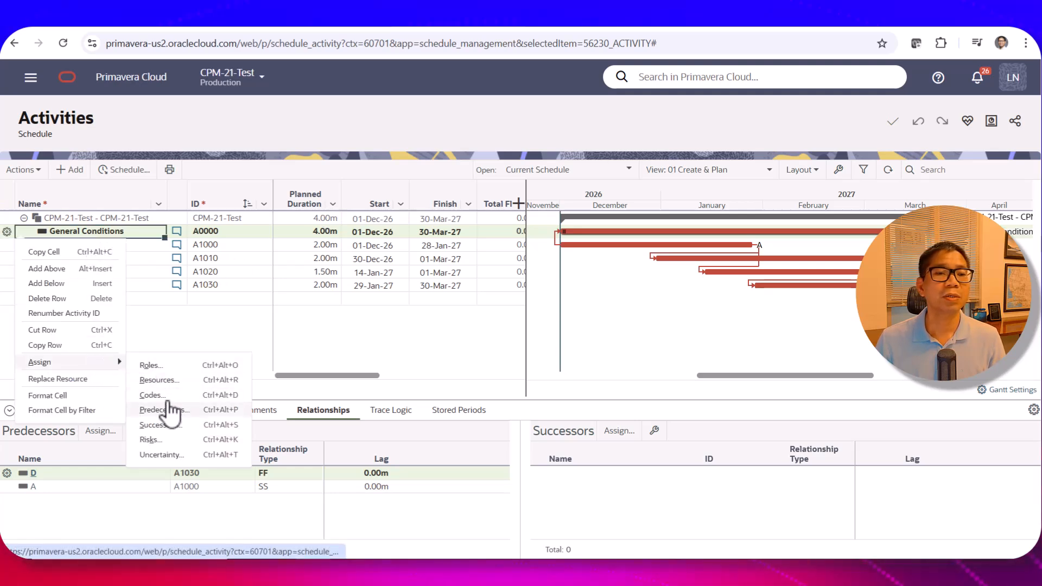
pyautogui.click(162, 380)
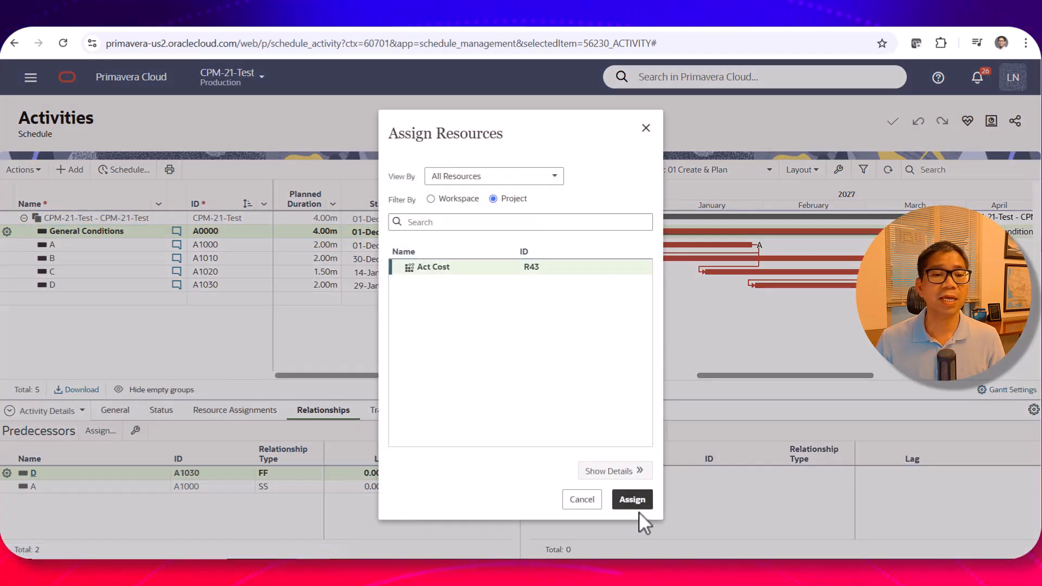
pyautogui.click(637, 508)
# Step: Set the remaining units/time of General Conditions' Act Cost assignment to 5000 per month
pyautogui.click(223, 412)
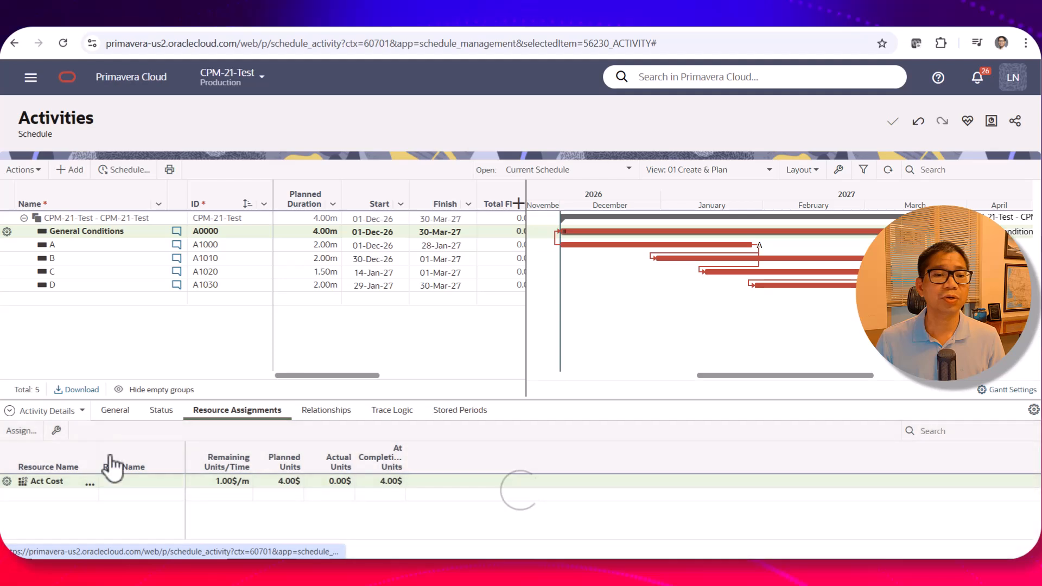
pyautogui.click(219, 481)
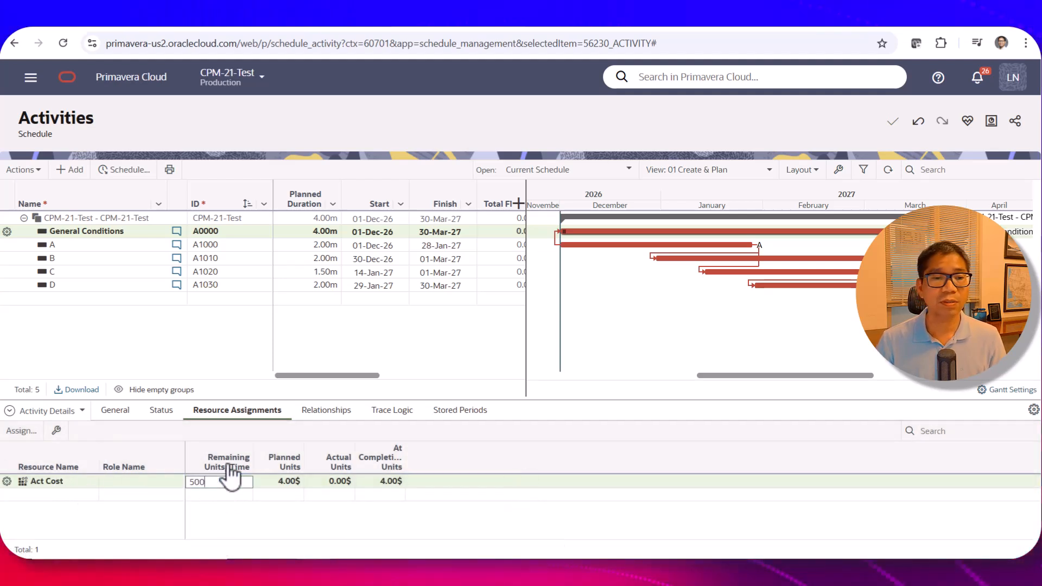
pyautogui.write('5,000')
pyautogui.click(379, 504)
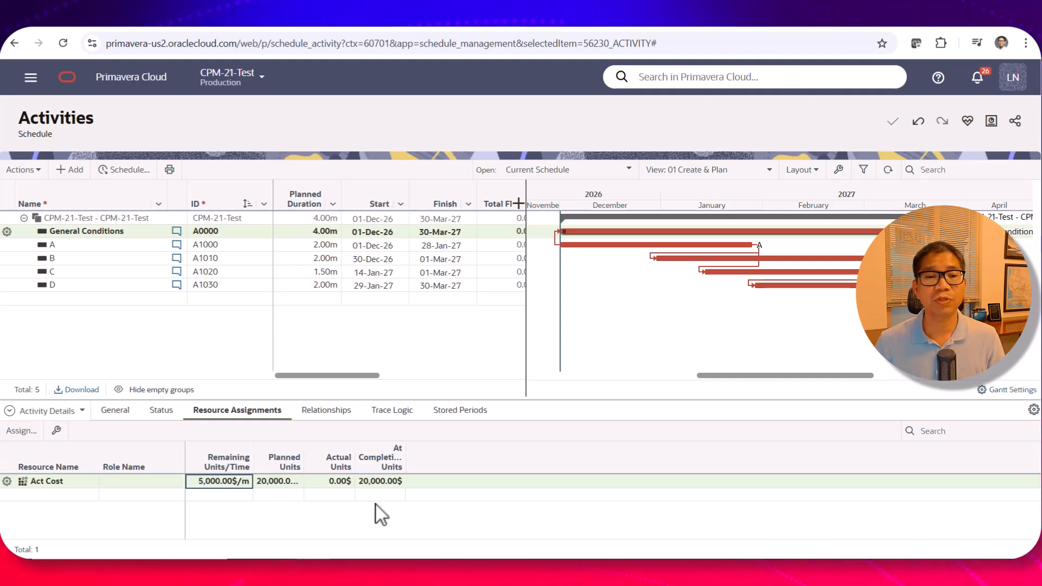